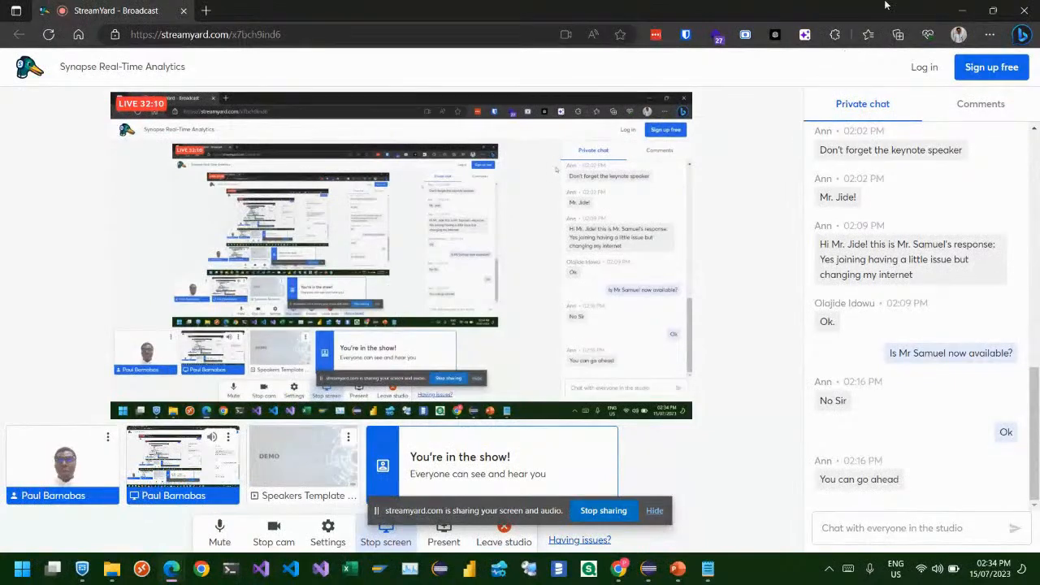
Switch to the Synapse Real-Time Analytics window, hide the screen-sharing notice and open the RealTime Analytics workspace
left_click(960, 11)
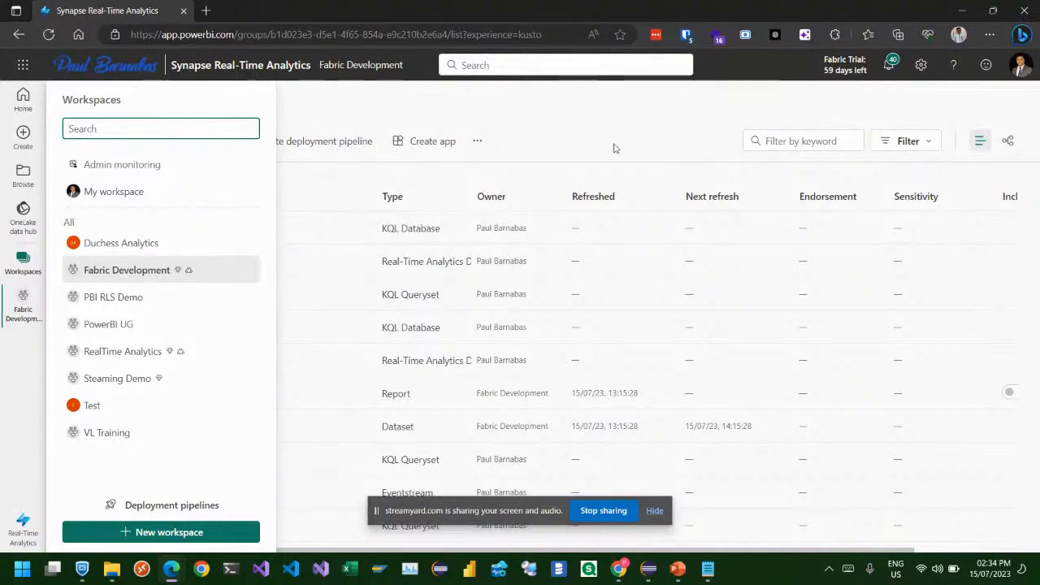
left_click(548, 121)
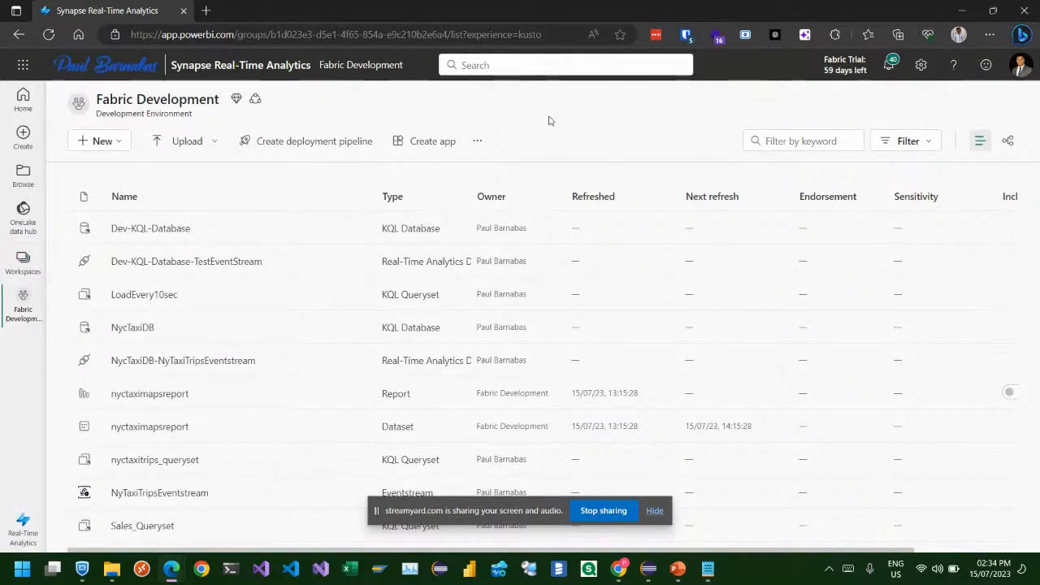
left_click(655, 512)
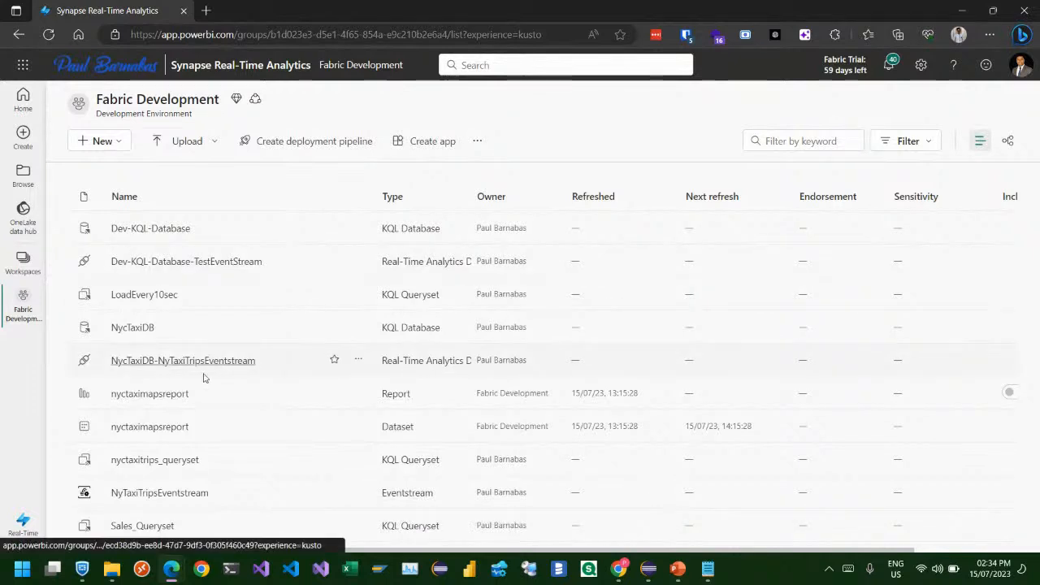
scroll(160, 511, "down", 2)
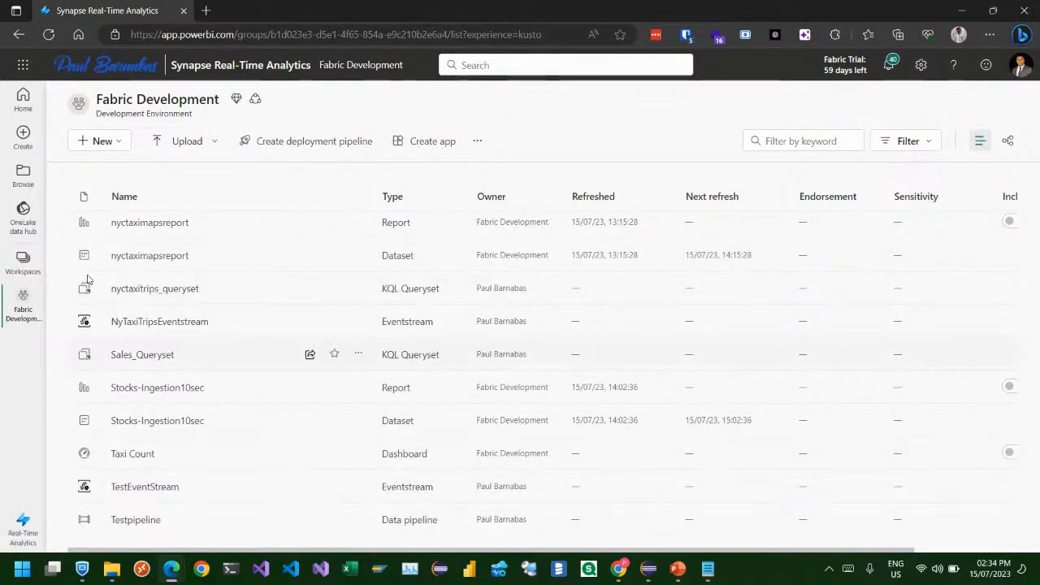
left_click(22, 262)
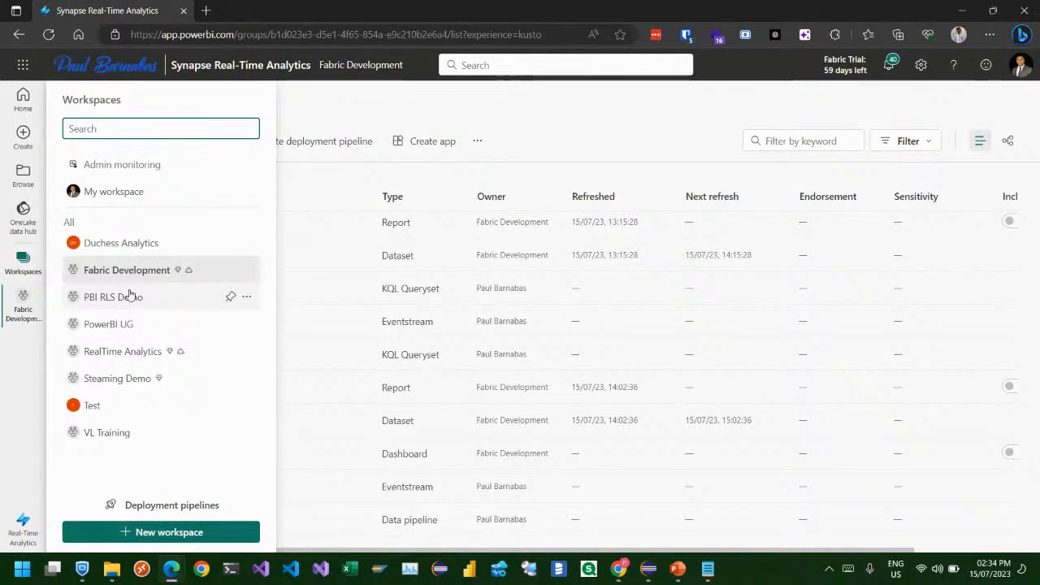
left_click(130, 352)
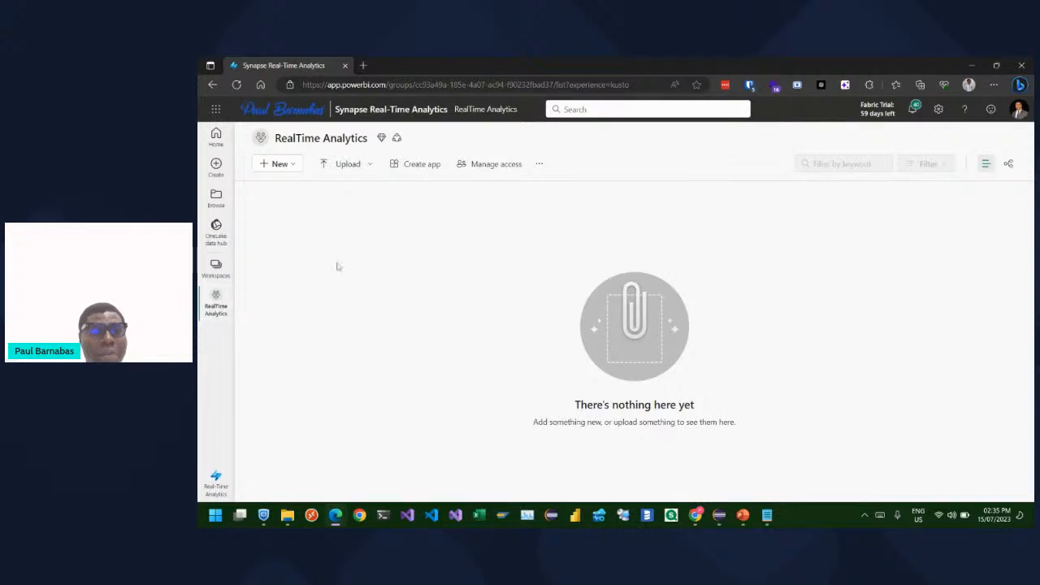
left_click(216, 268)
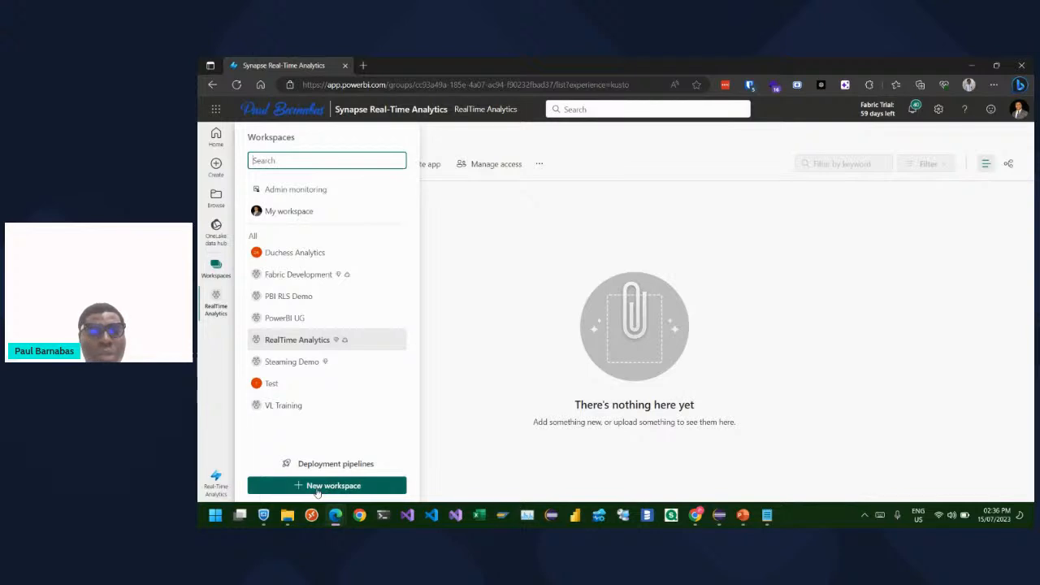
left_click(520, 286)
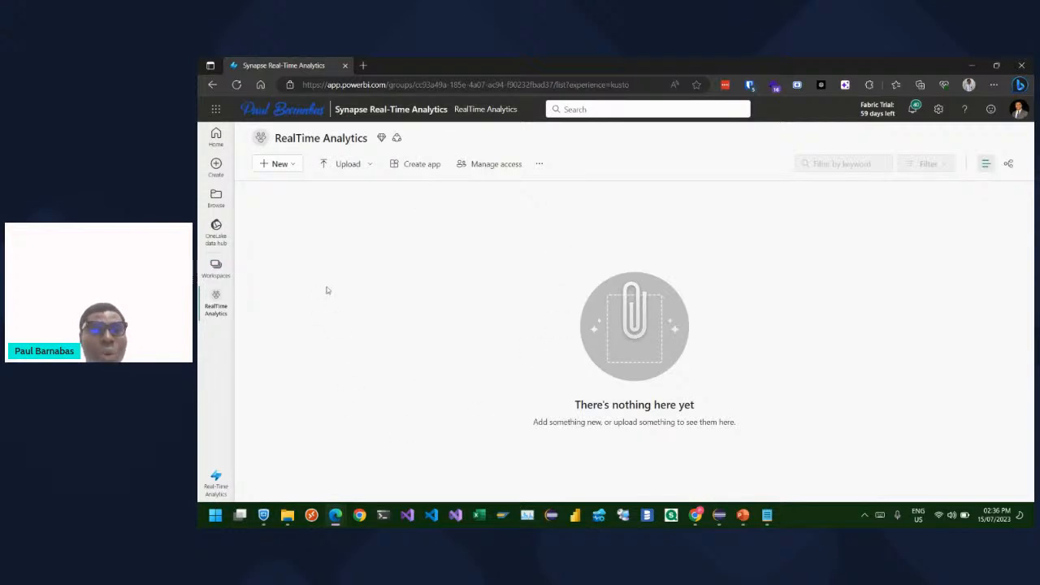
Open the full list of item types for a new workspace item and look through it down to Real-Time Analytics
left_click(280, 166)
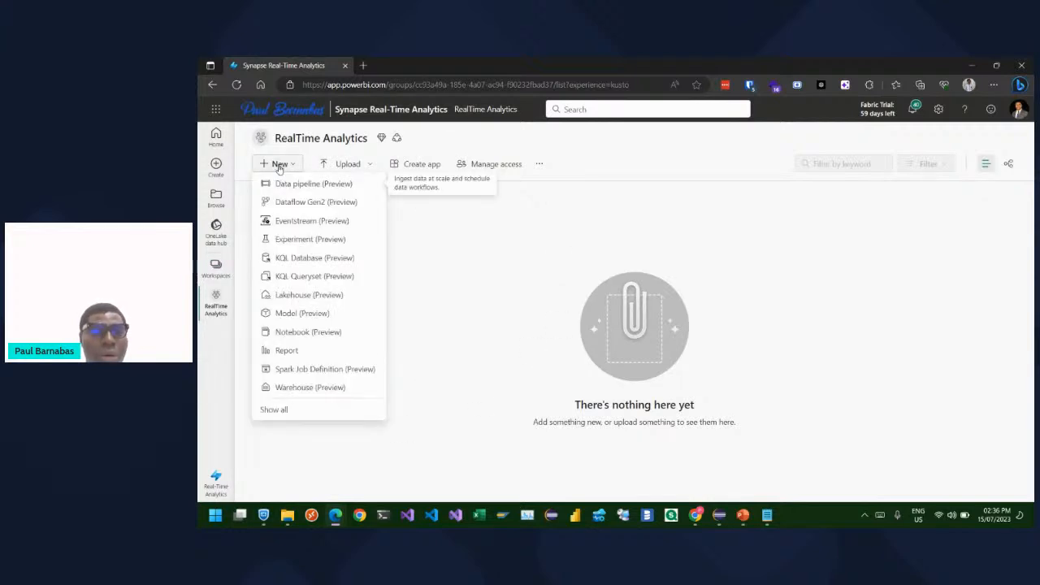
left_click(276, 410)
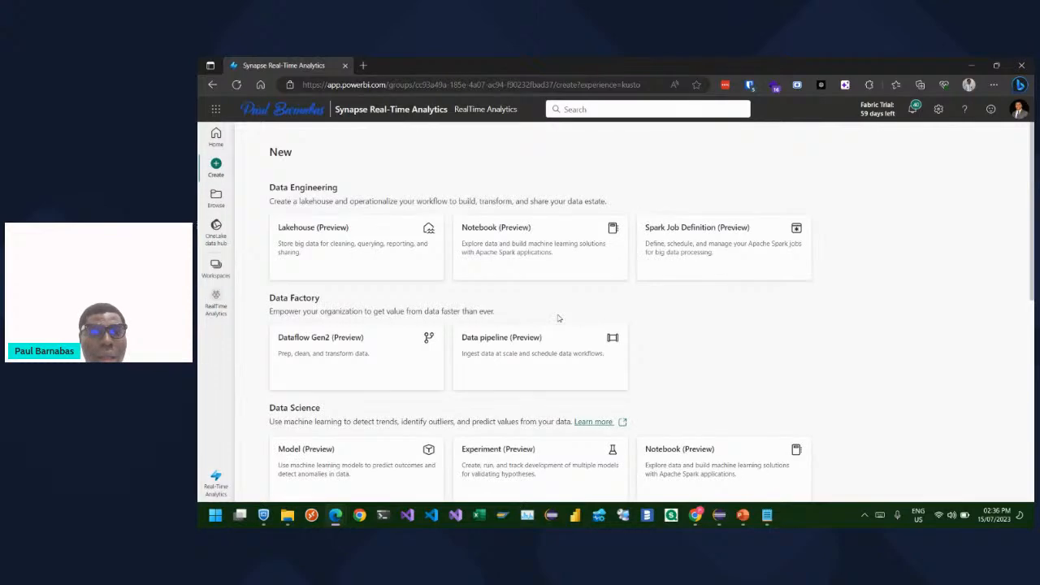
scroll(558, 318, "down", 2)
scroll(558, 318, "down", 5)
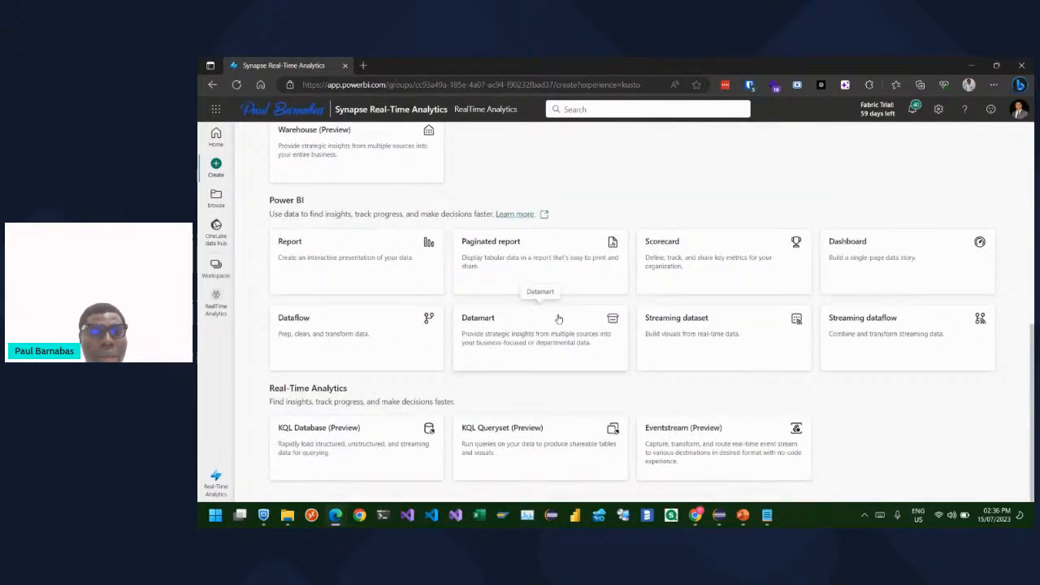
scroll(557, 317, "up", 6)
scroll(558, 318, "down", 6)
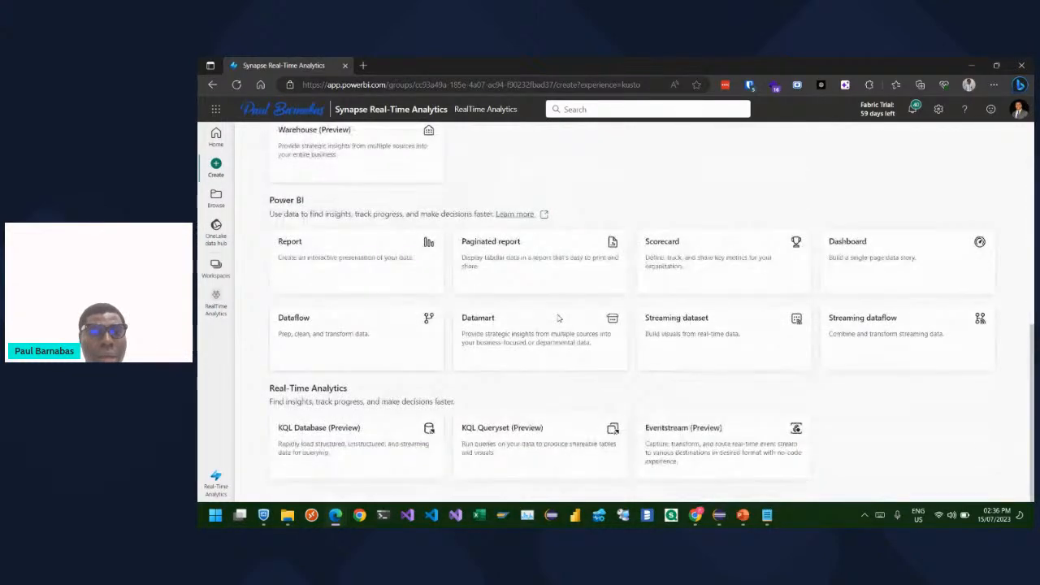
Create a new KQL Database named nyctaxidb in the RealTime Analytics workspace
left_click(354, 447)
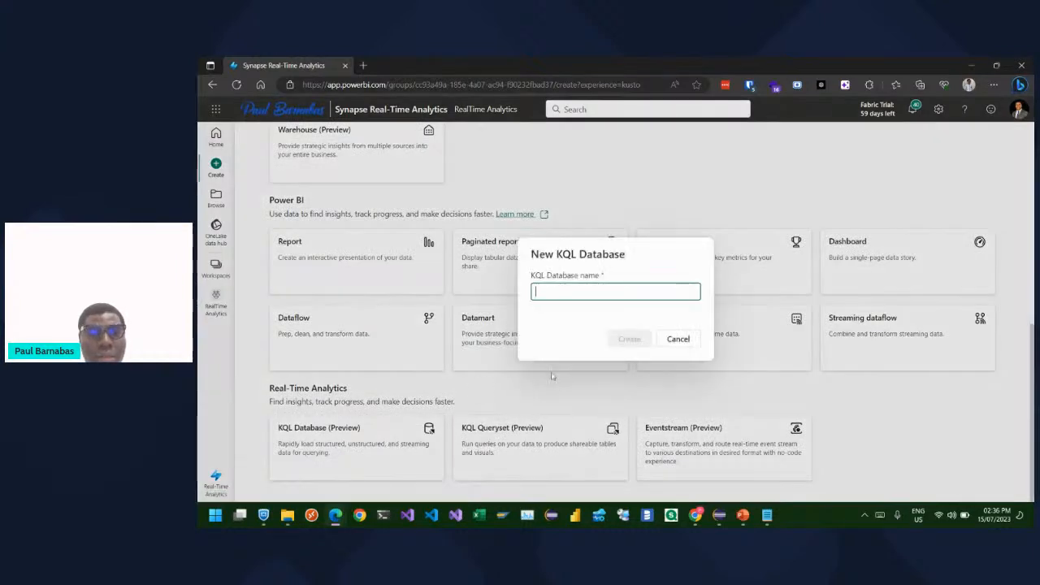
left_click(559, 298)
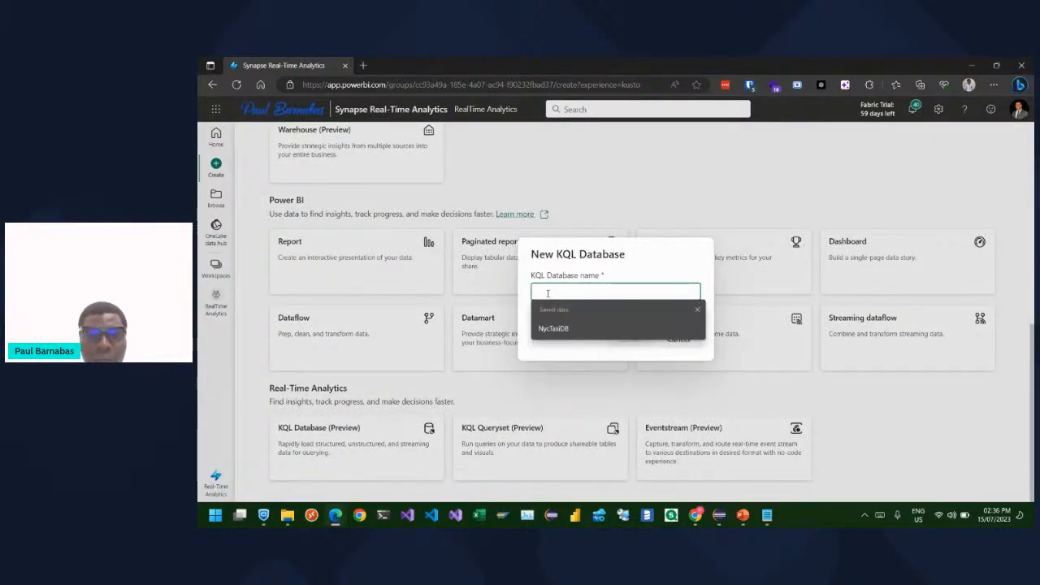
type("N")
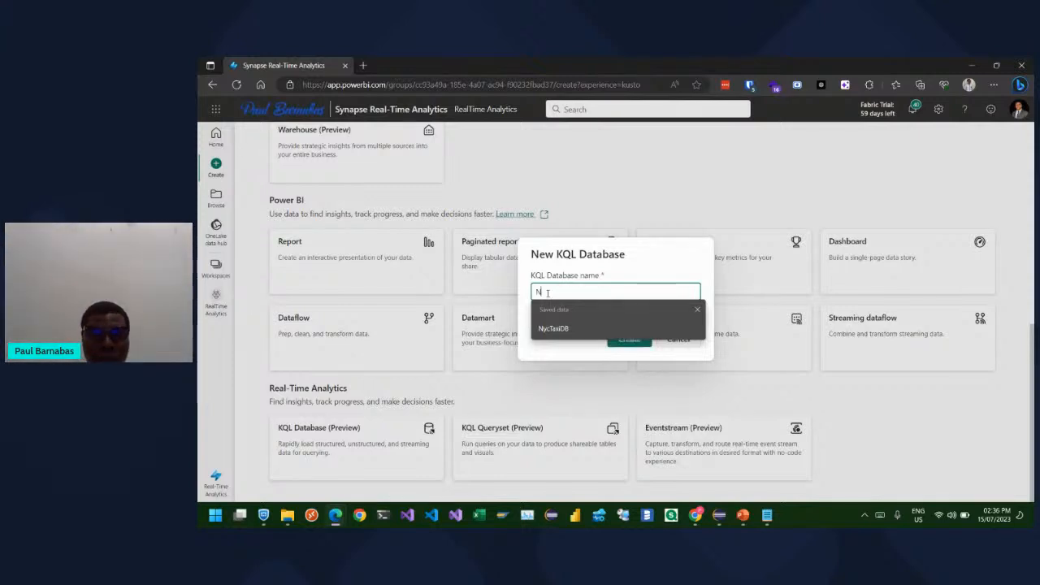
key("BackSpace")
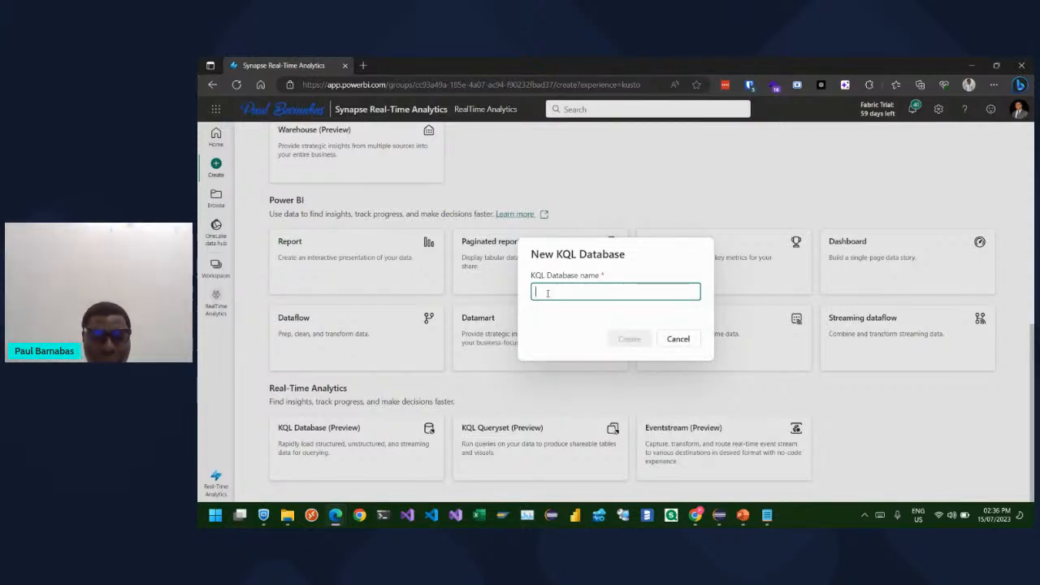
type("nyc")
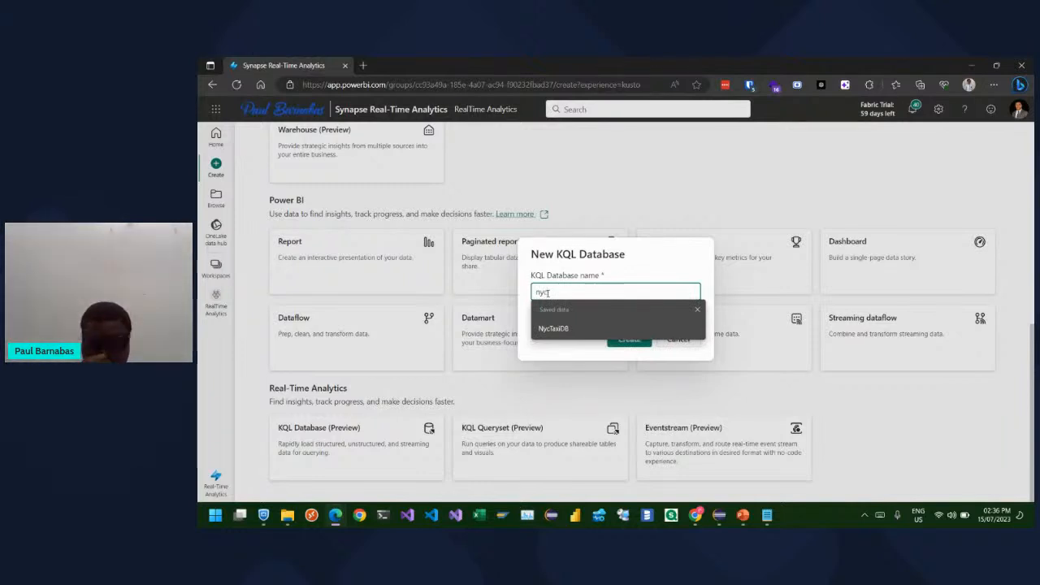
type("Ta")
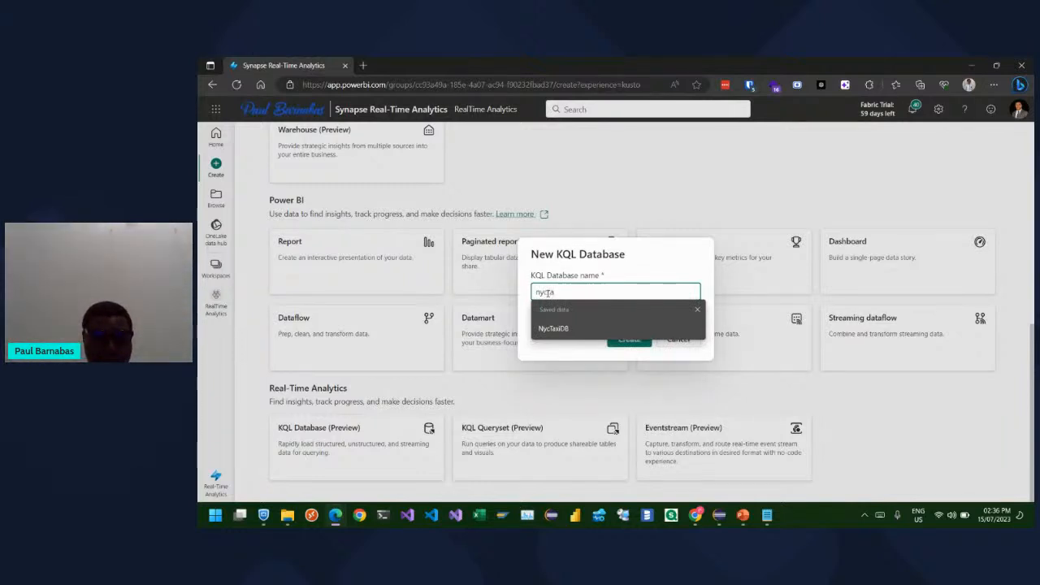
type("xi")
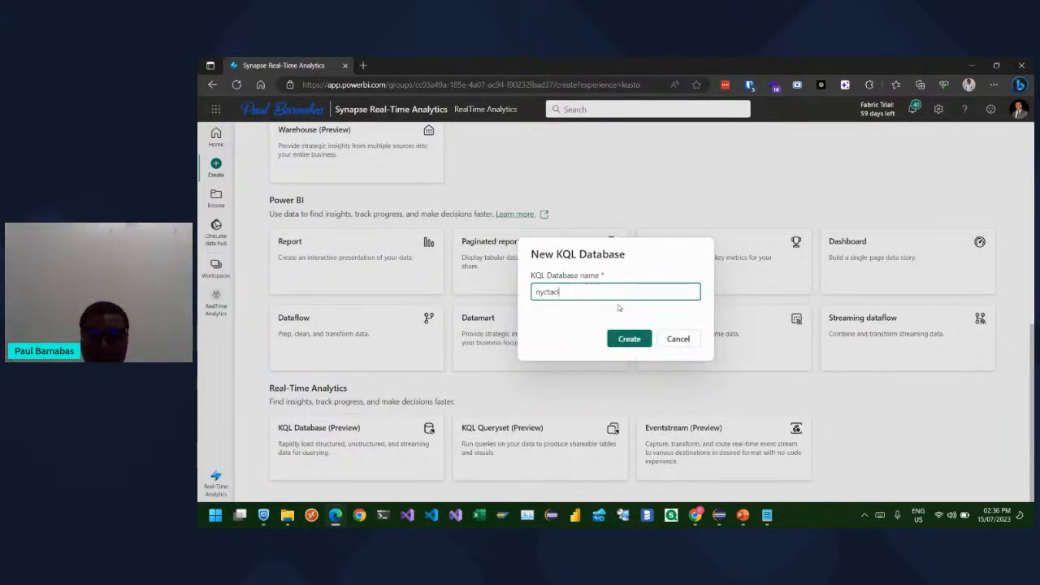
key("BackSpace")
key("BackSpace")
type("xi")
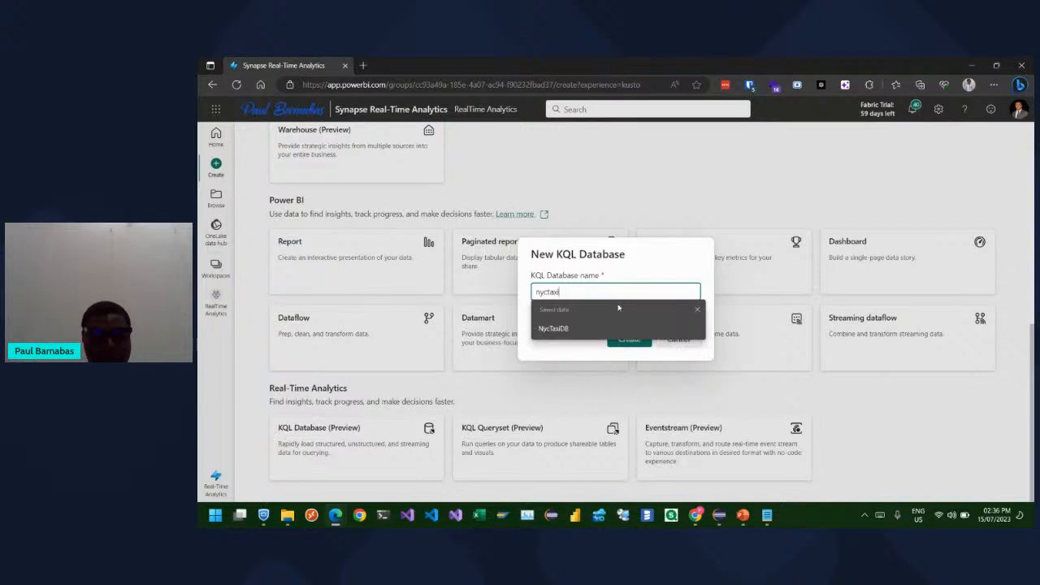
type("db")
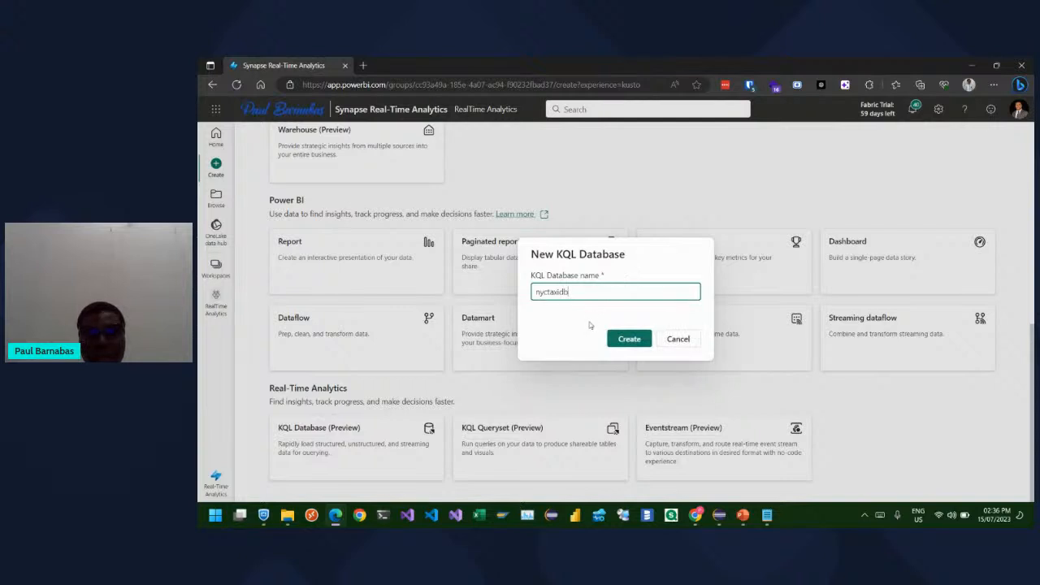
left_click(623, 339)
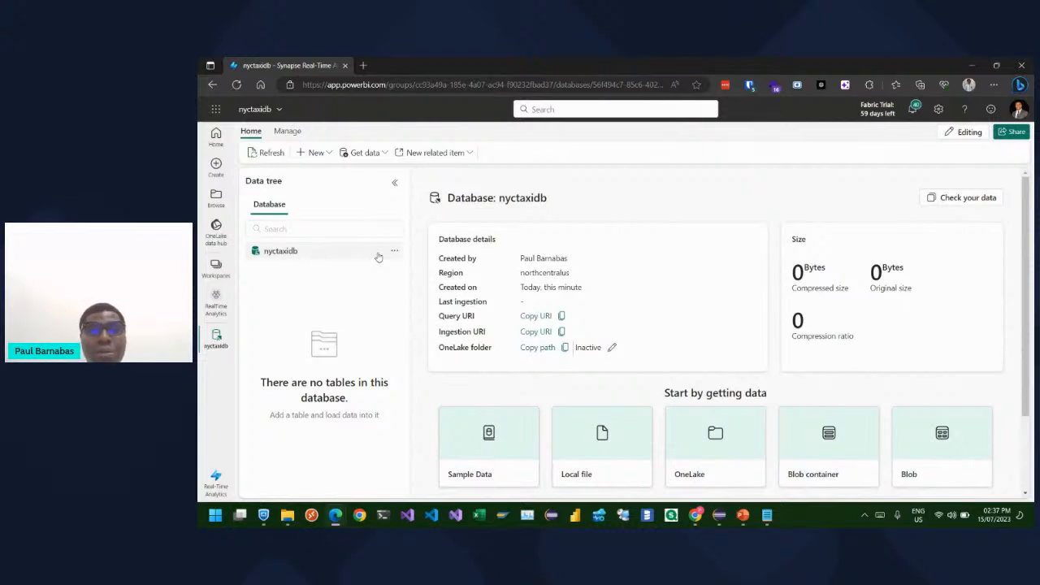
Set the nyctaxidb database's data availability in OneLake to Active
right_click(612, 350)
left_click(609, 348)
left_click(611, 347)
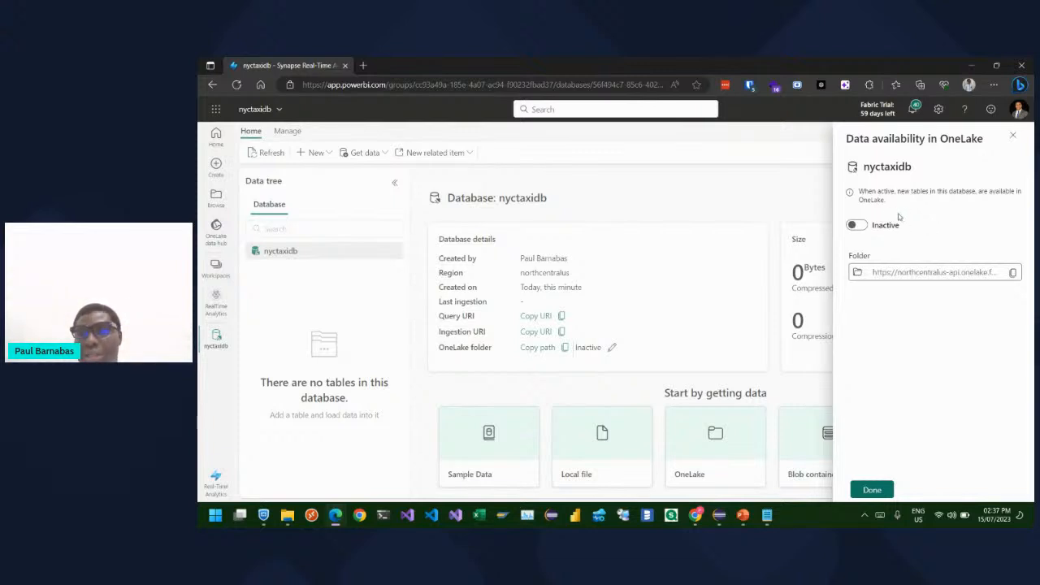
left_click(861, 229)
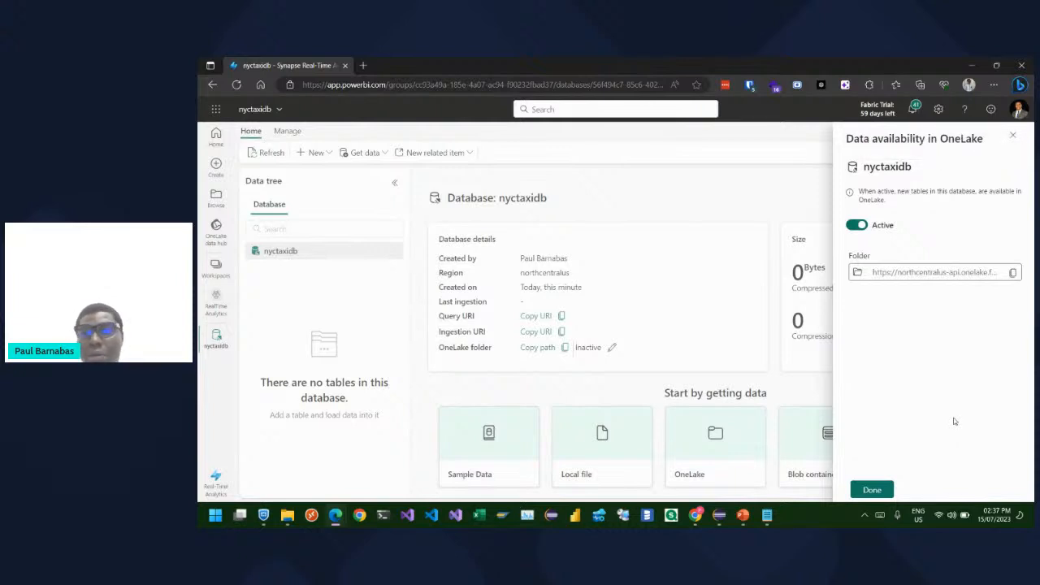
left_click(884, 490)
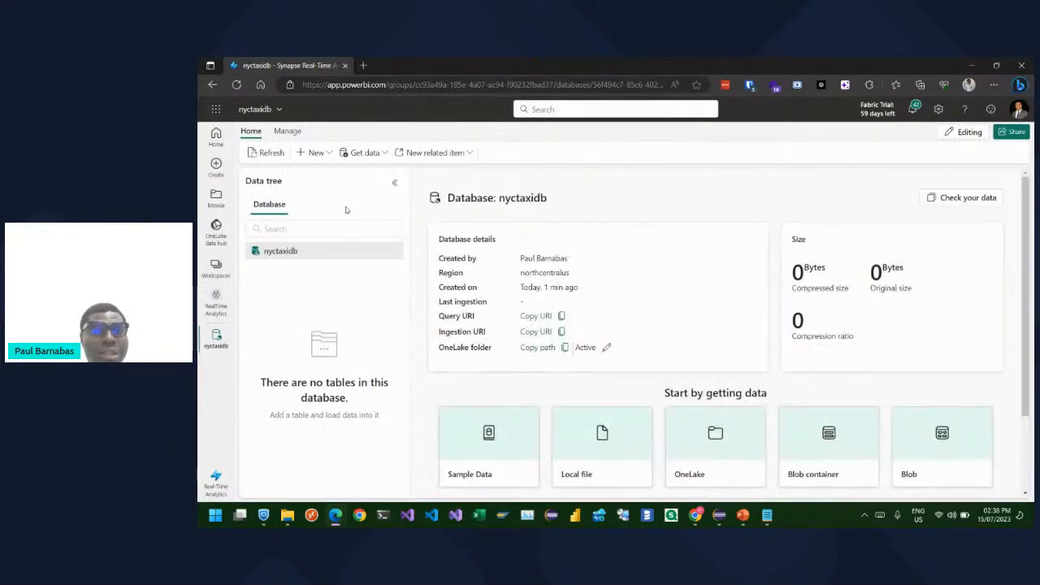
Return to the RealTime Analytics workspace and start a new Eventstream from the full list of item types
left_click(217, 302)
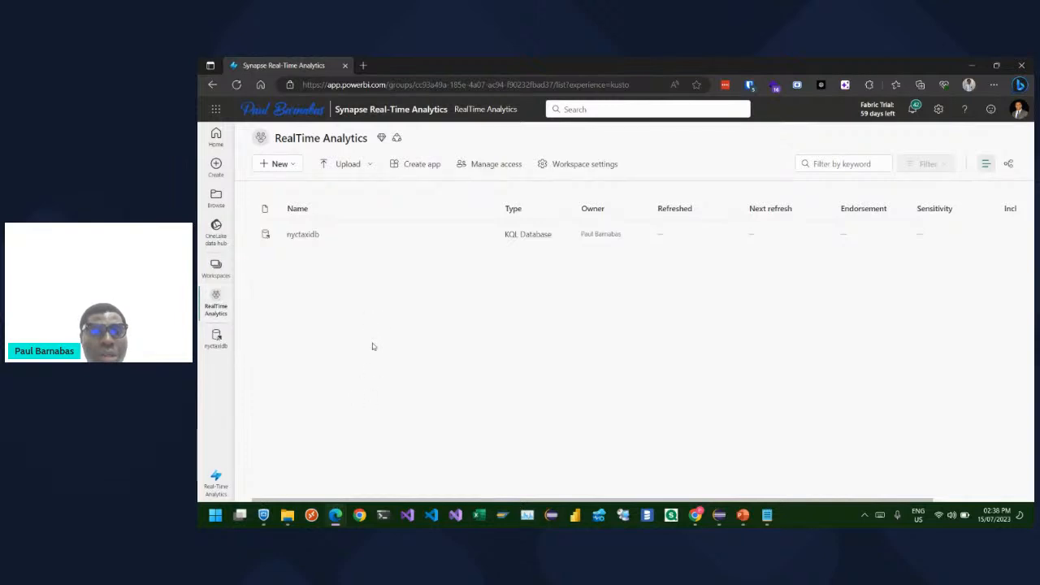
left_click(291, 167)
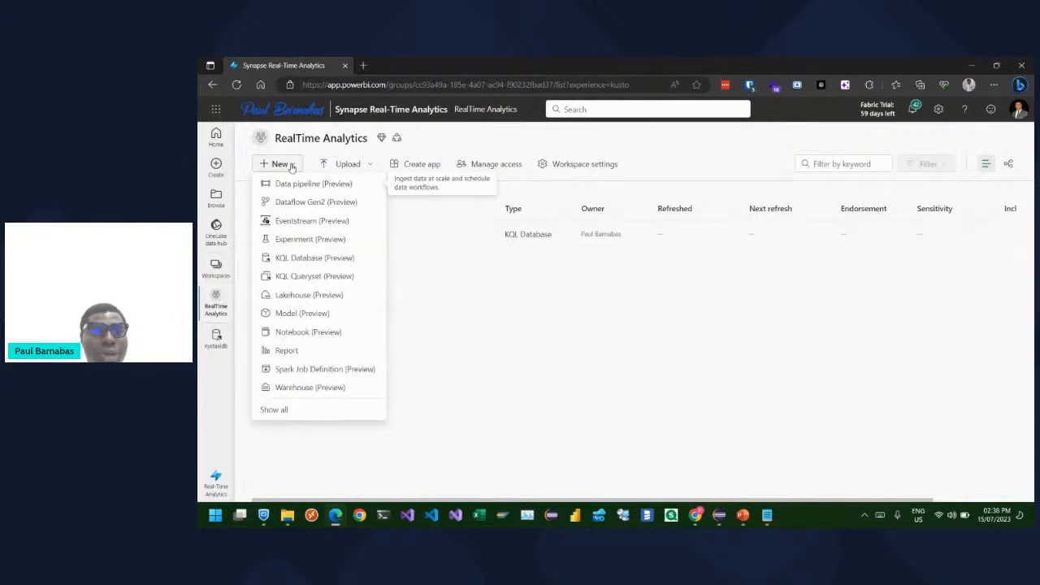
left_click(283, 412)
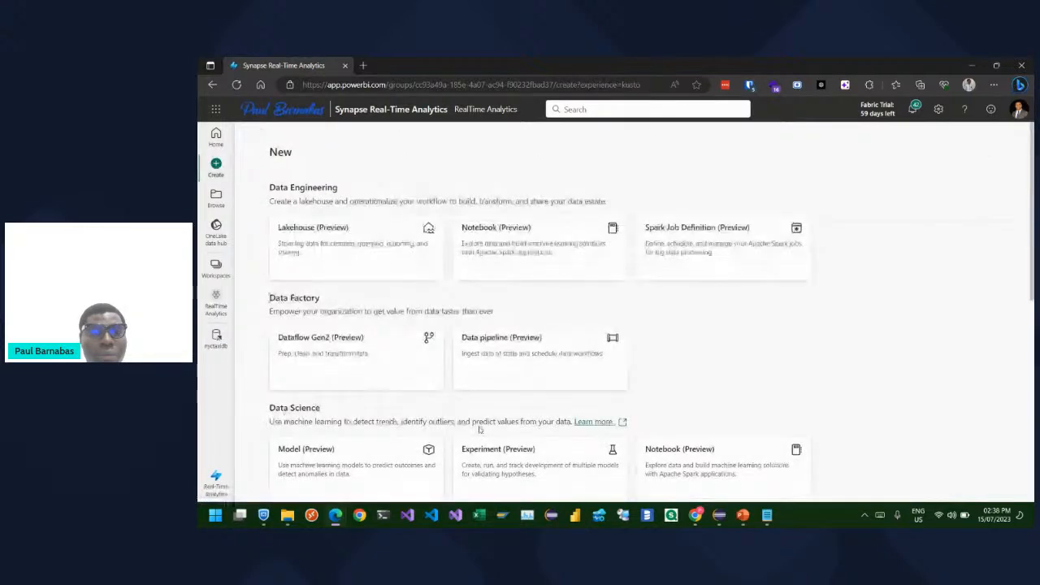
scroll(479, 431, "down", 3)
scroll(479, 431, "down", 3)
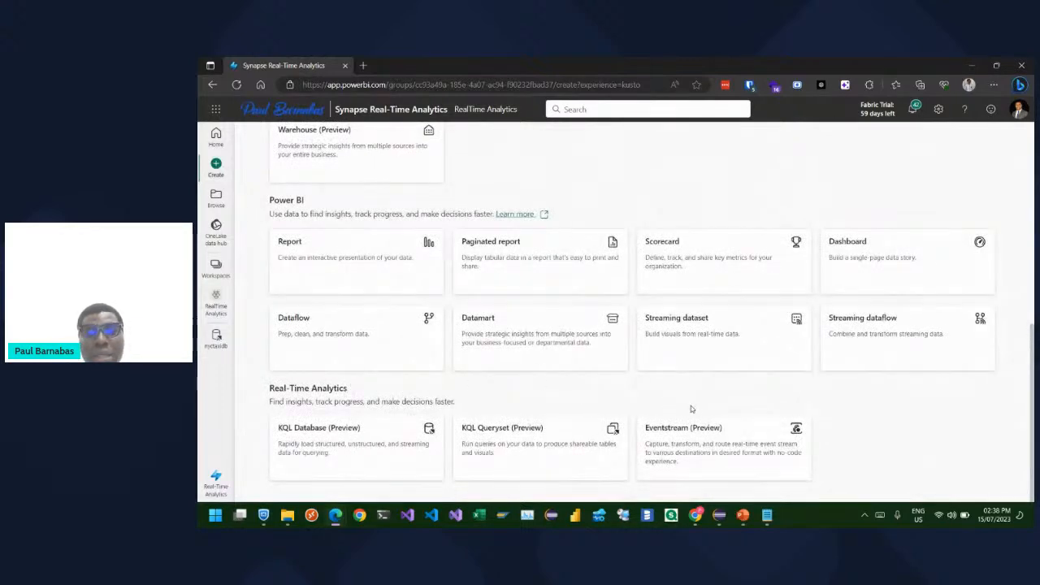
left_click(712, 447)
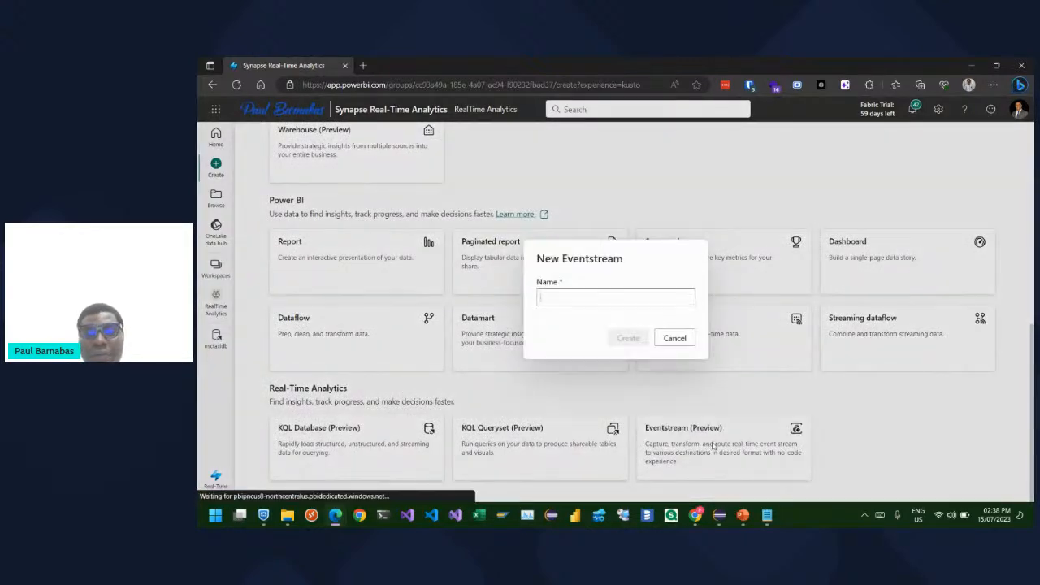
Name the new eventstream nyctaxieventstream and create it
left_click(559, 291)
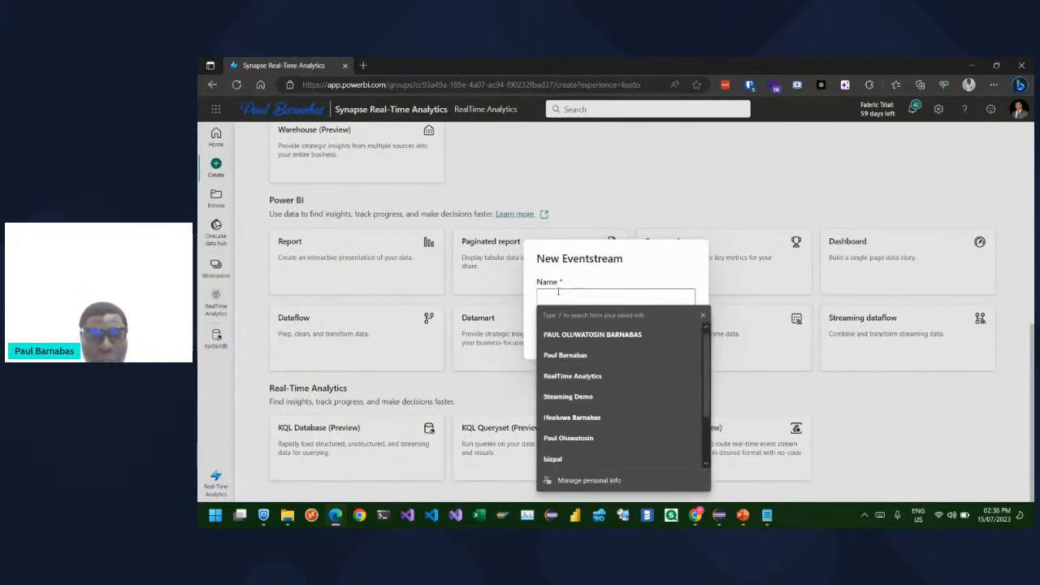
key("Escape")
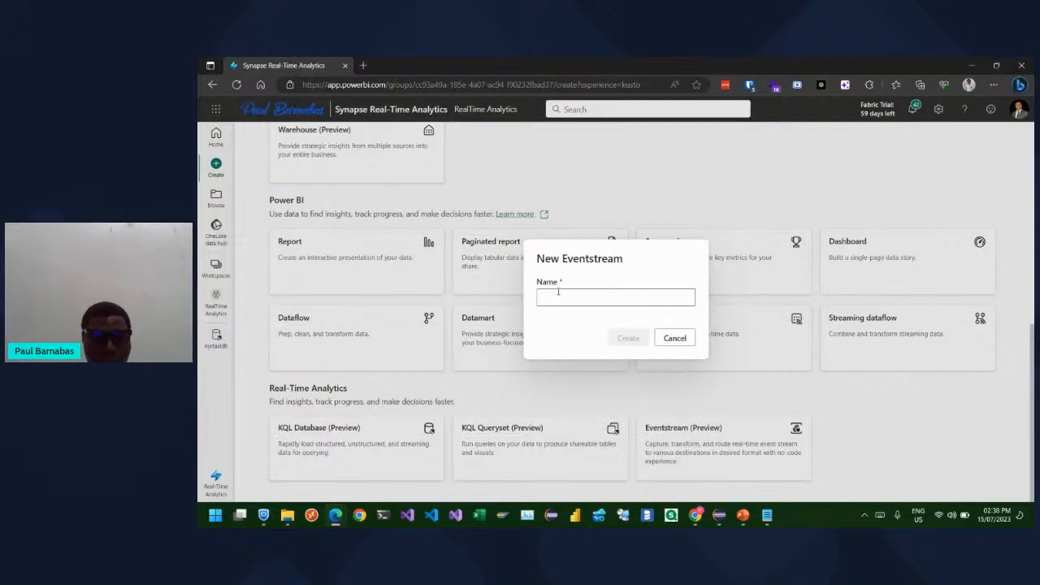
type("nyc")
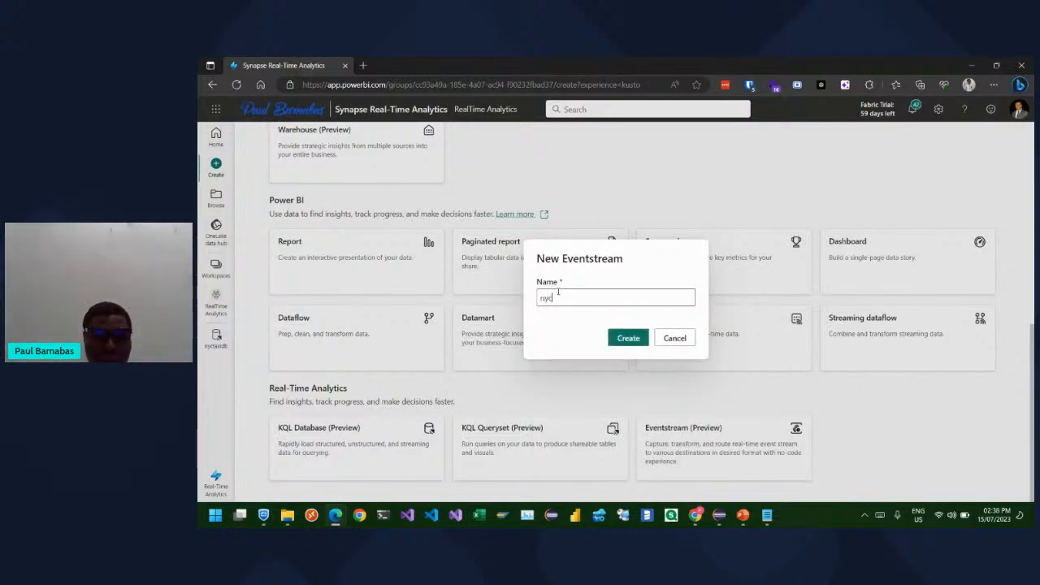
type("ta")
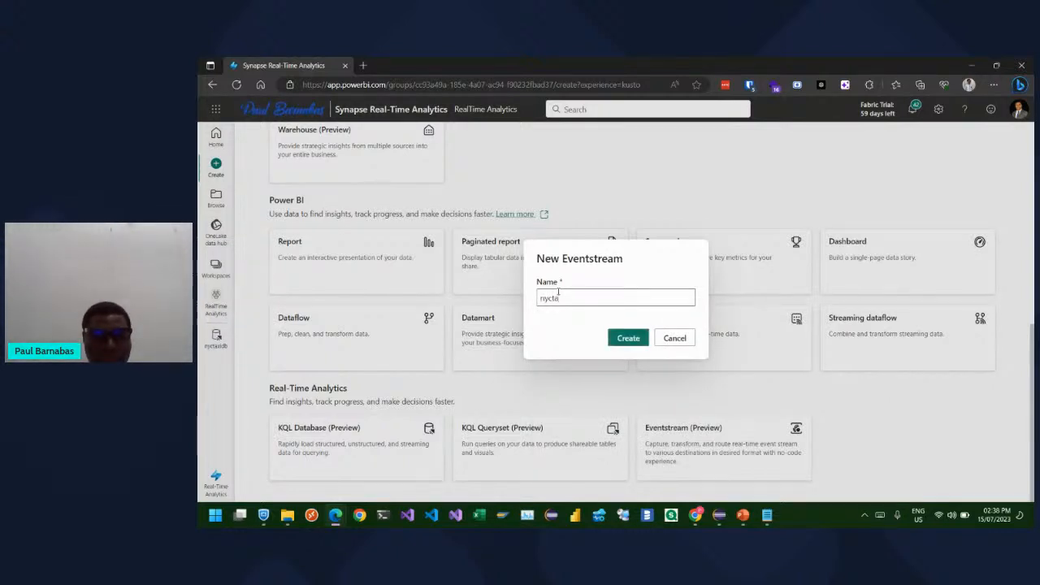
type("xie")
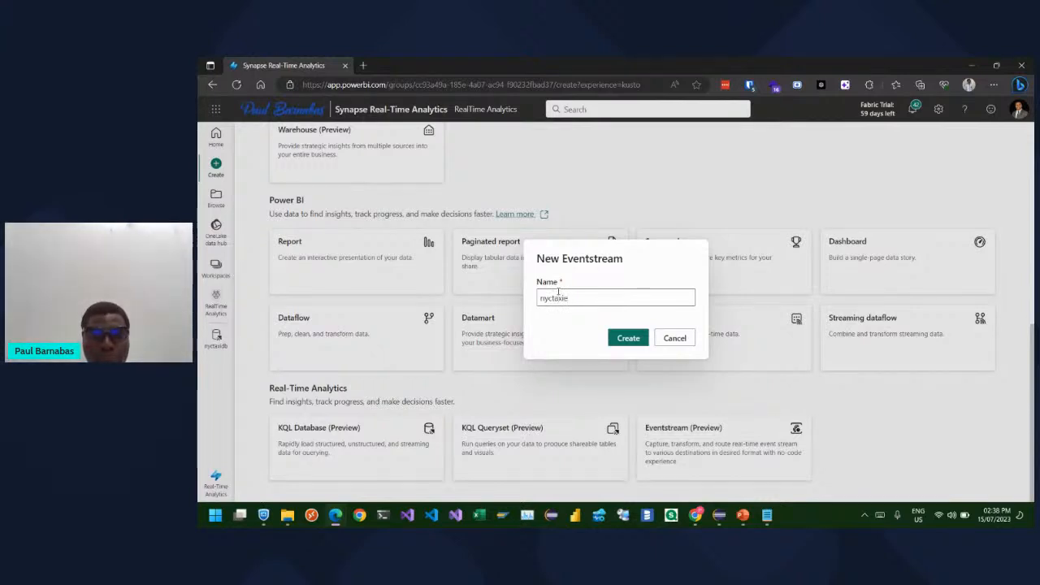
type("ventst")
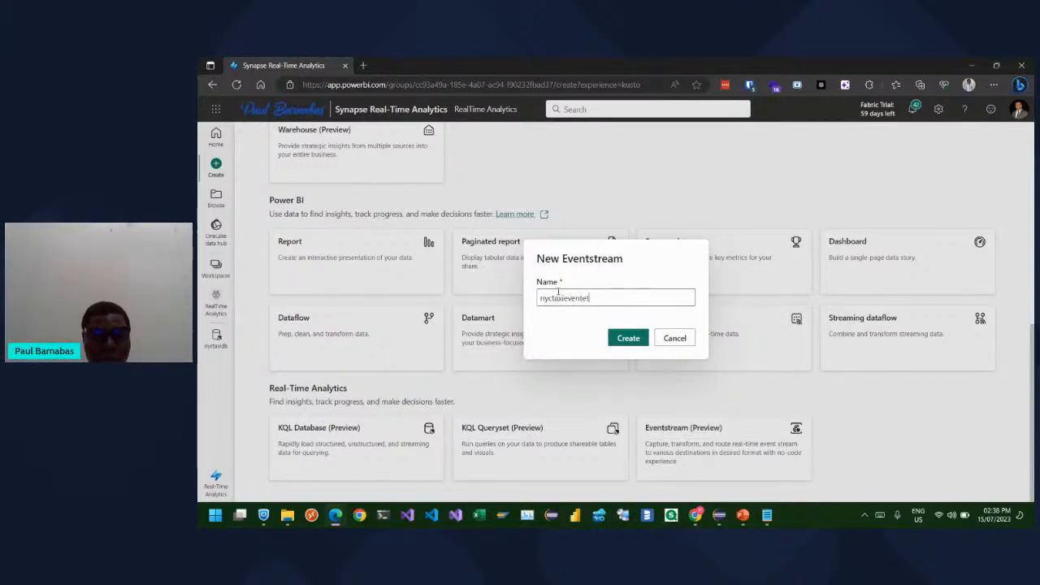
type("ream")
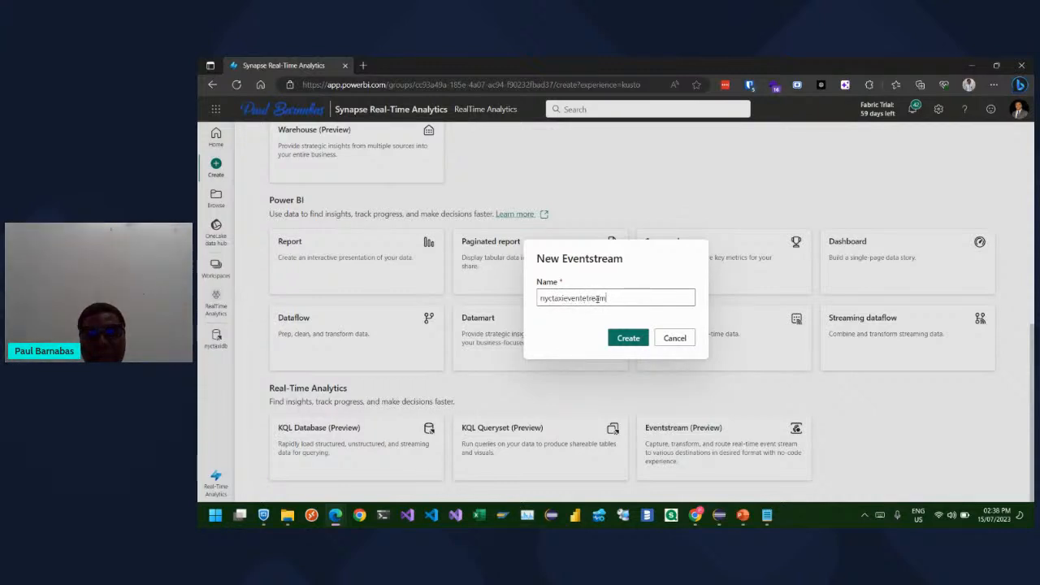
right_click(589, 299)
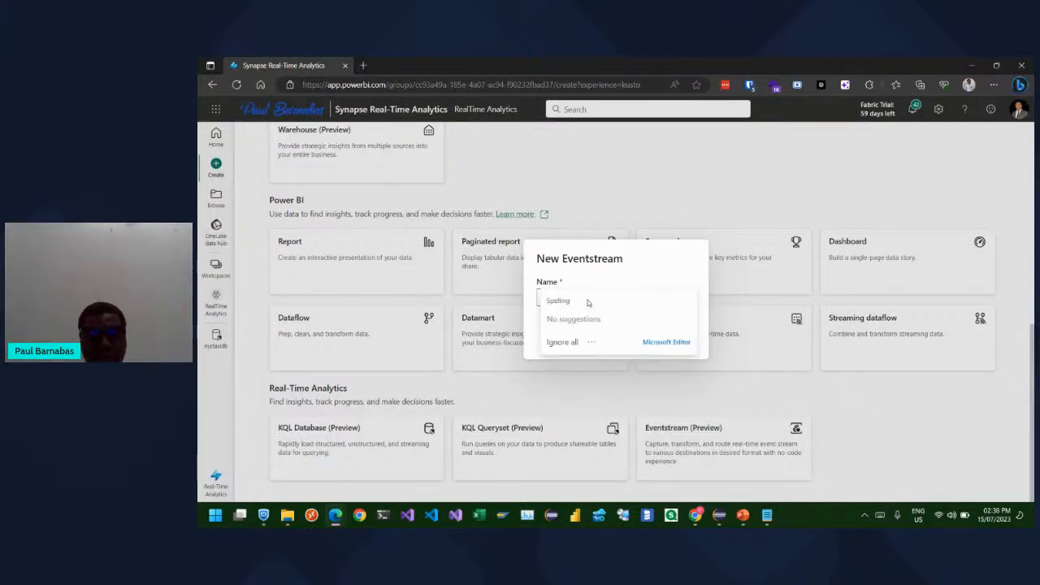
left_click(610, 270)
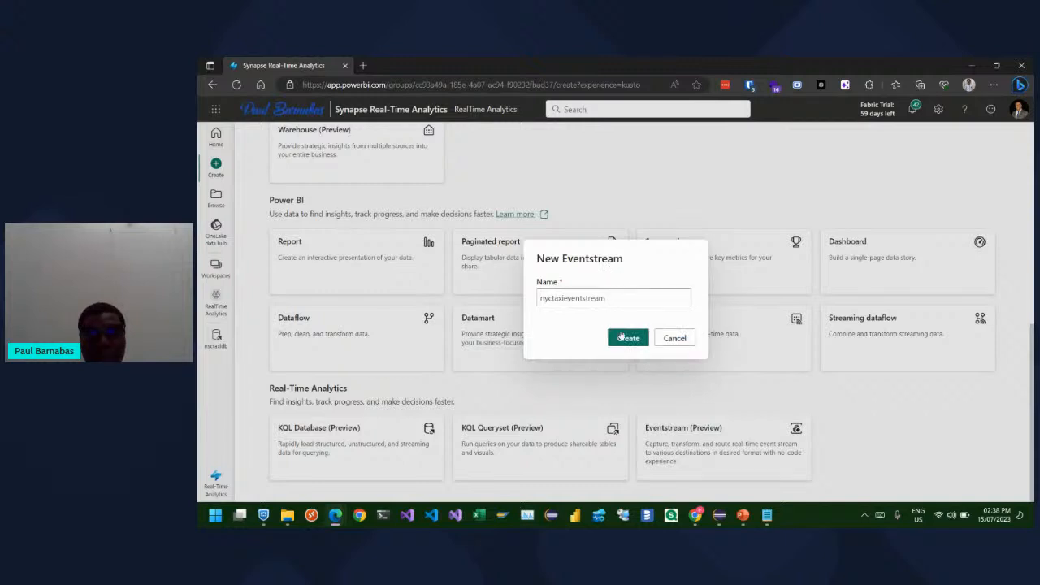
left_click(623, 339)
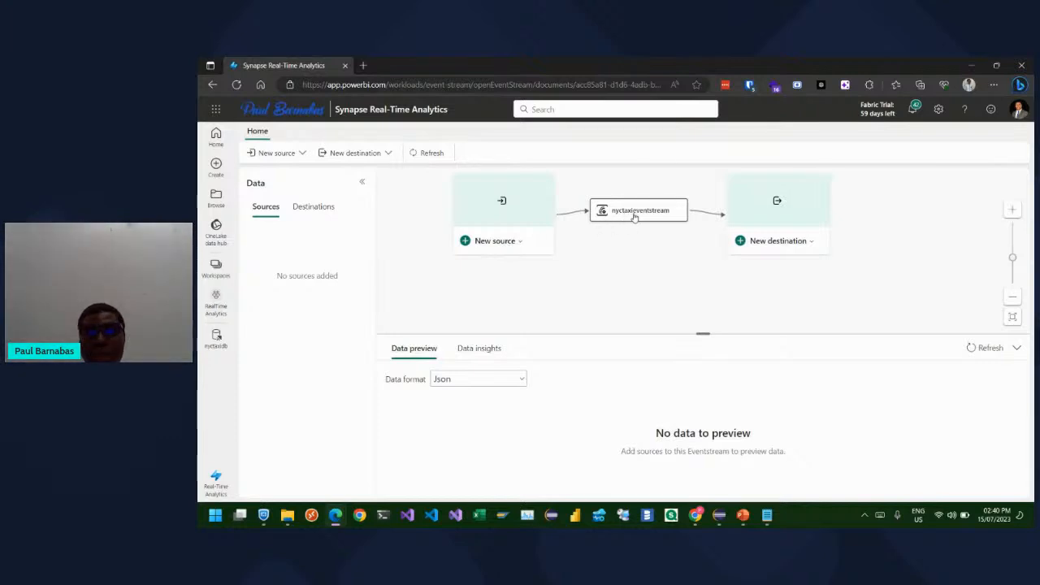
Add a sample data source named nyctaxidatasource to the eventstream, using the Yellow Taxi sample data
left_click(509, 242)
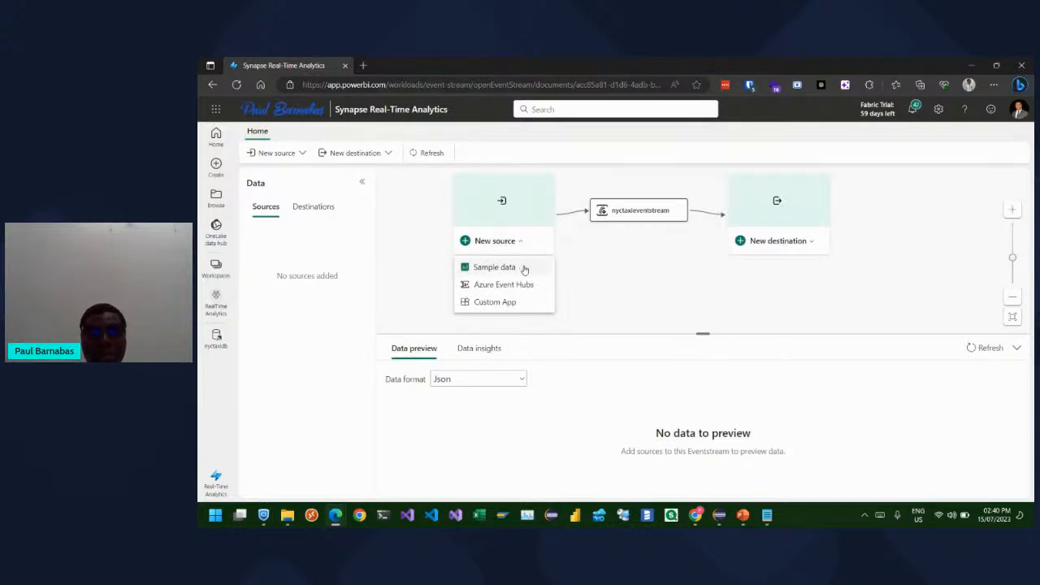
left_click(515, 268)
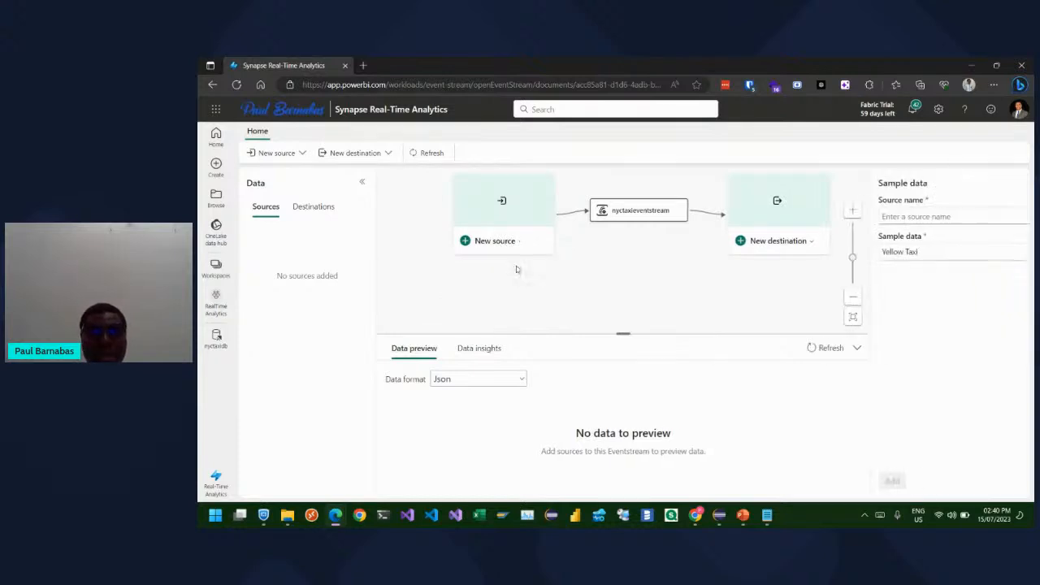
left_click(968, 251)
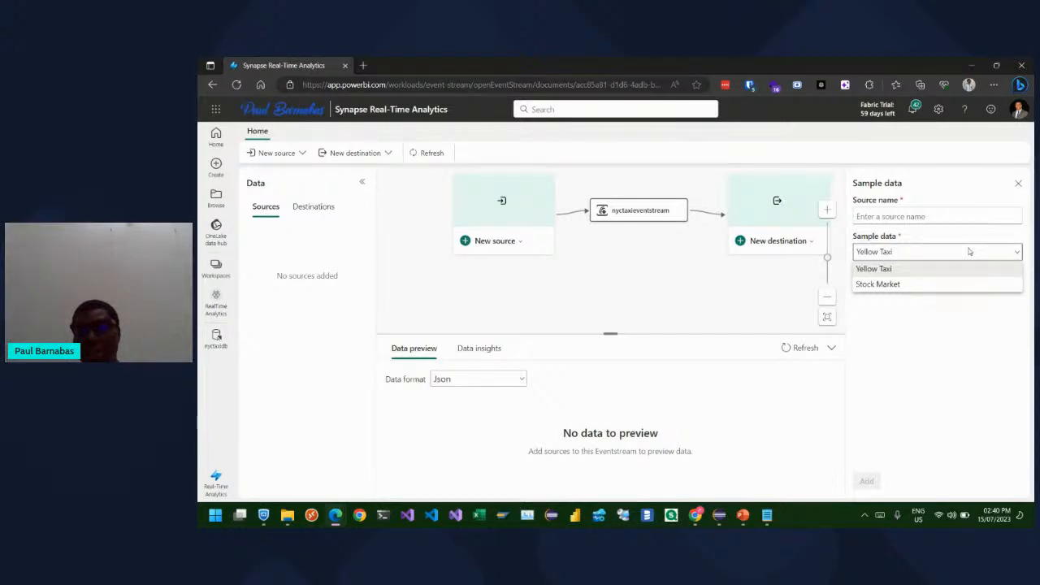
left_click(901, 269)
left_click(890, 214)
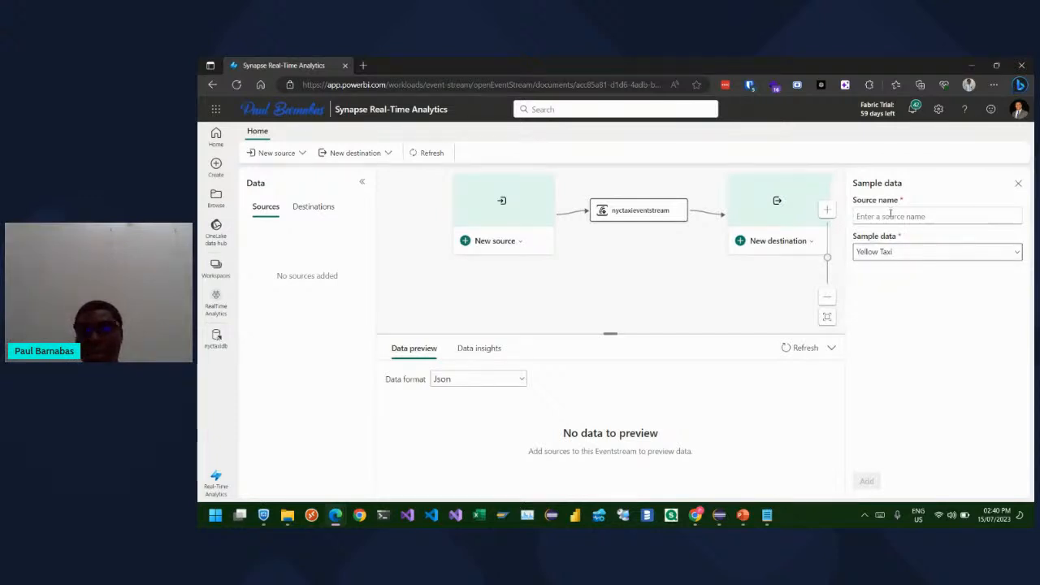
type("n")
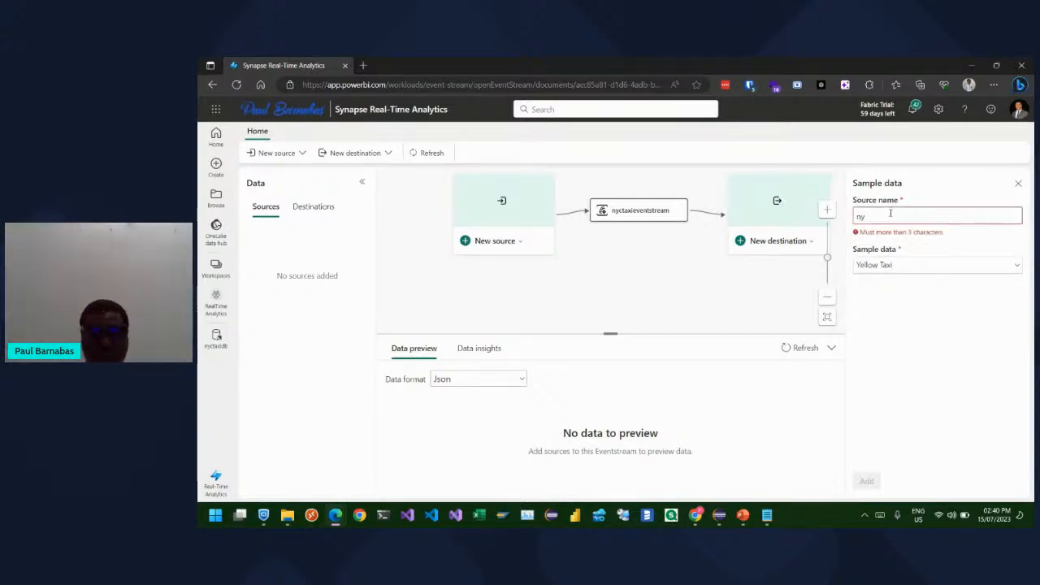
type("ycta")
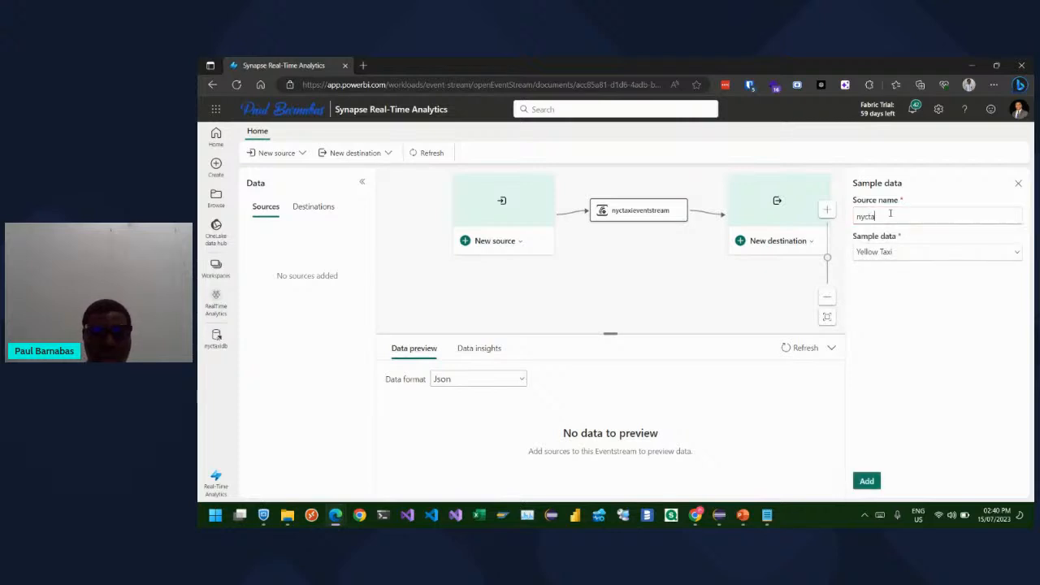
type("xidat")
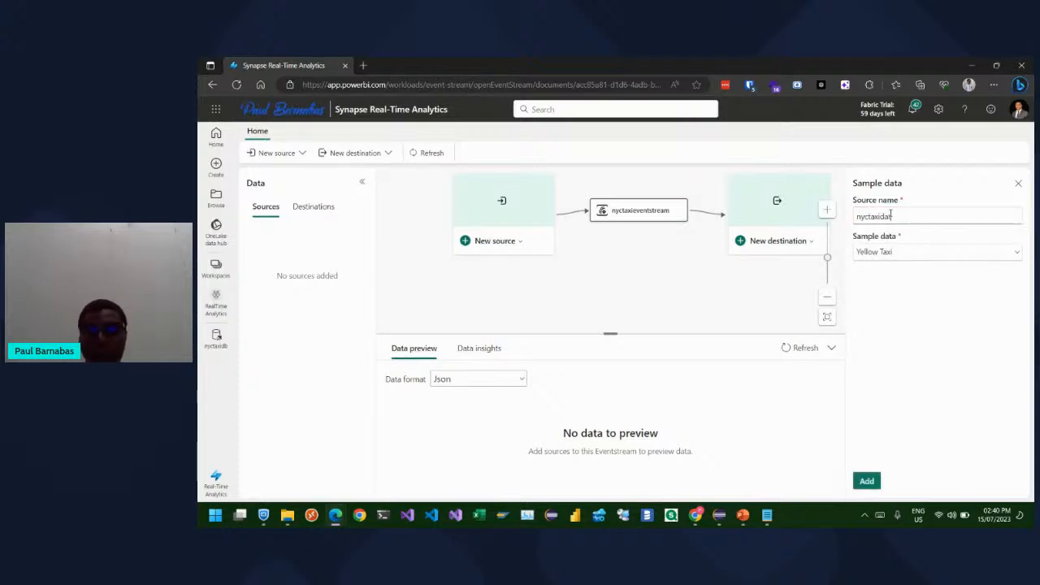
type("asou")
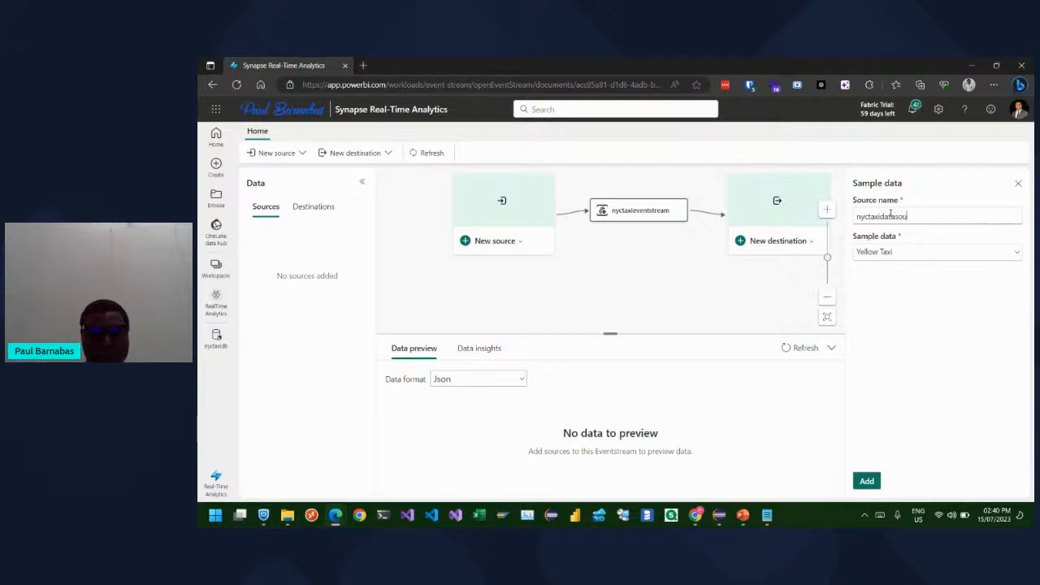
type("rce")
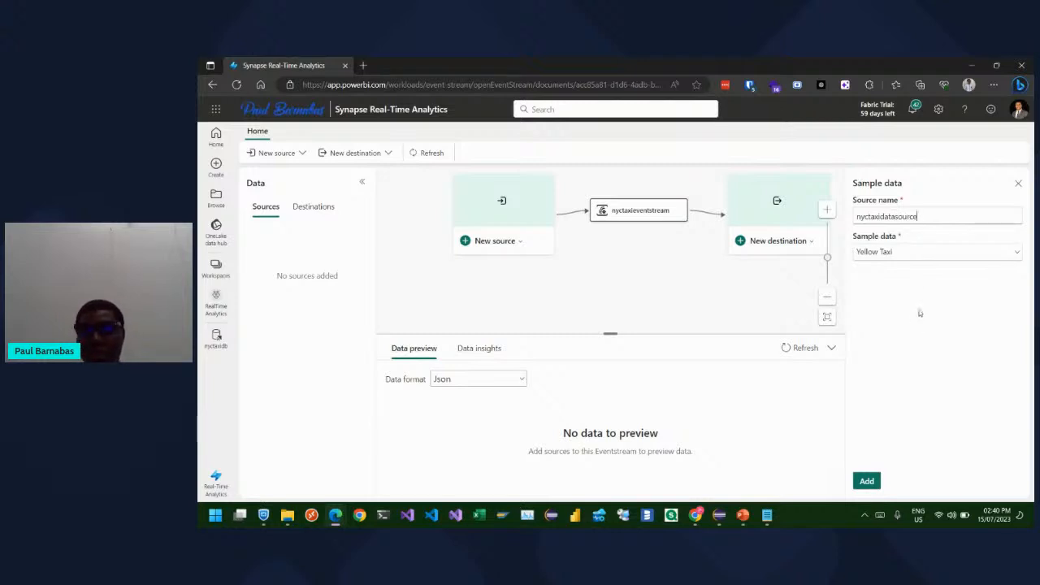
left_click(867, 482)
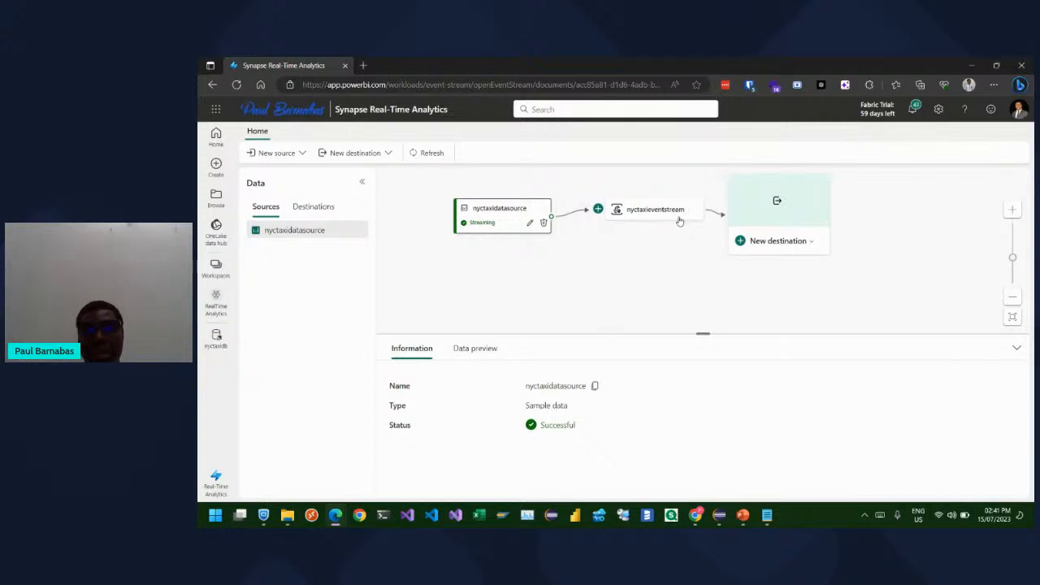
Set up a new KQL Database destination for the eventstream with workspace RealTime Analytics and database nyctaxidb
left_click(785, 244)
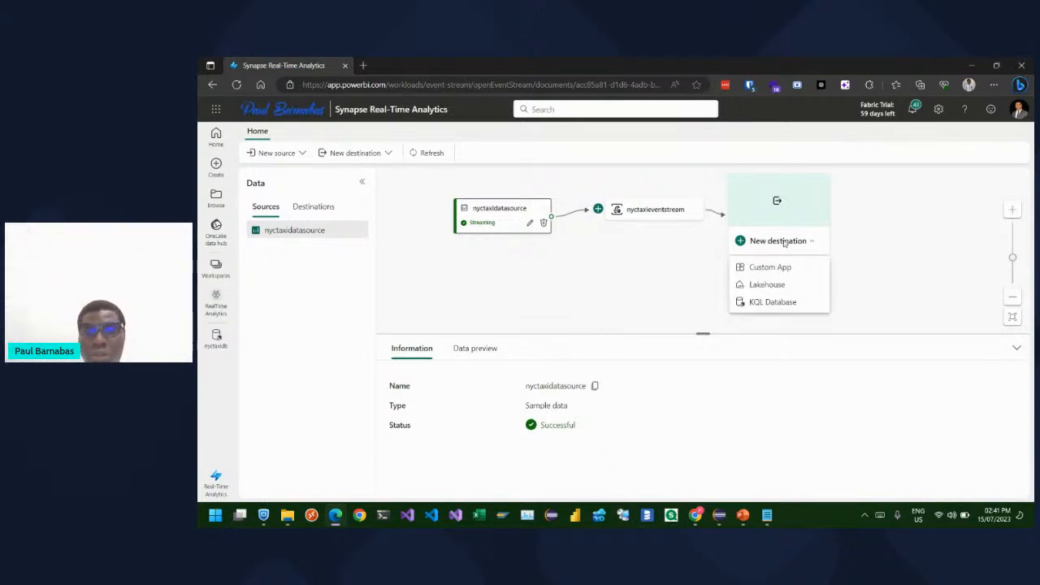
left_click(786, 304)
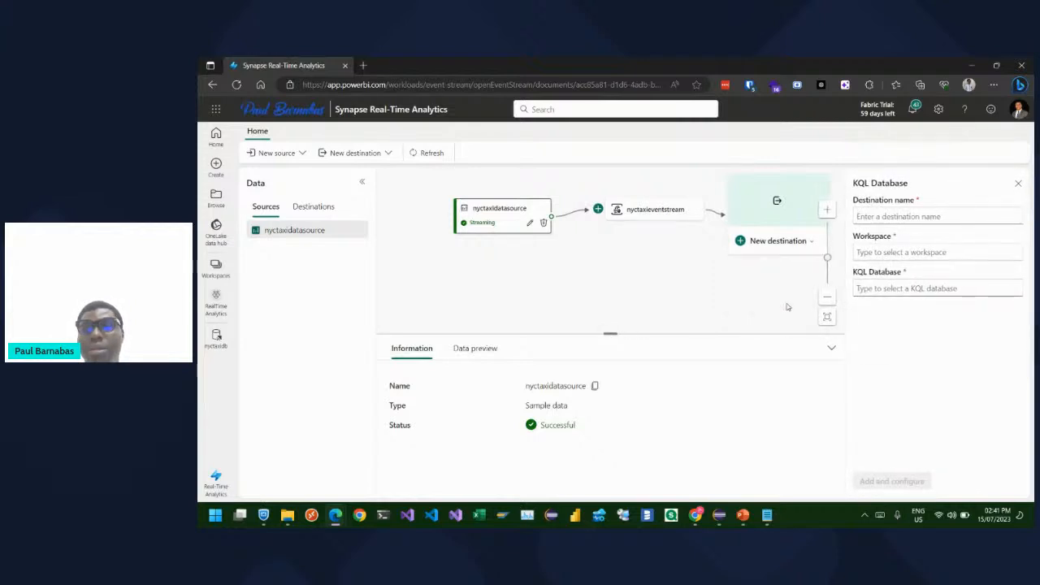
left_click(907, 253)
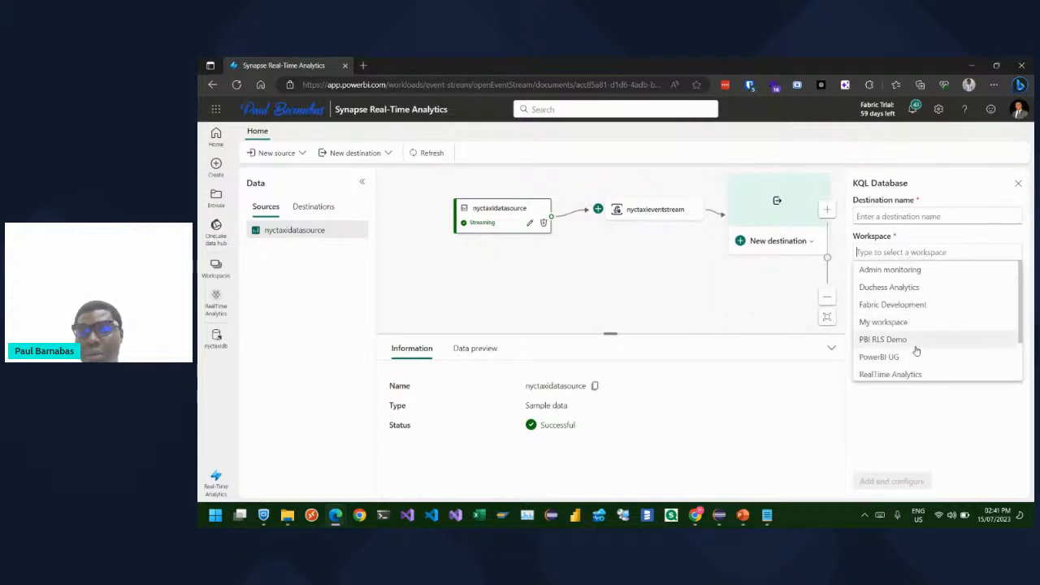
scroll(912, 341, "down", 2)
left_click(901, 325)
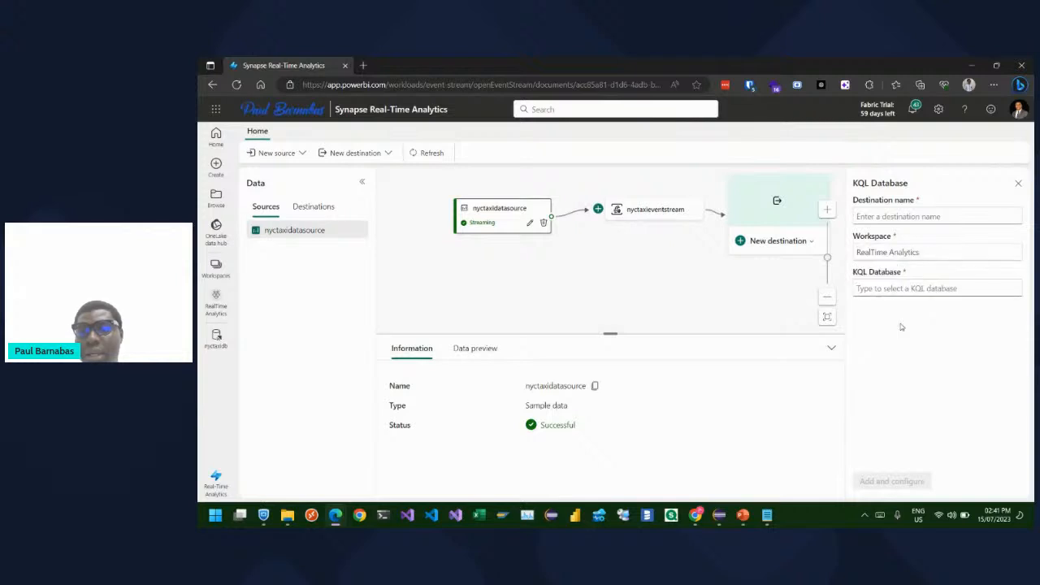
left_click(927, 289)
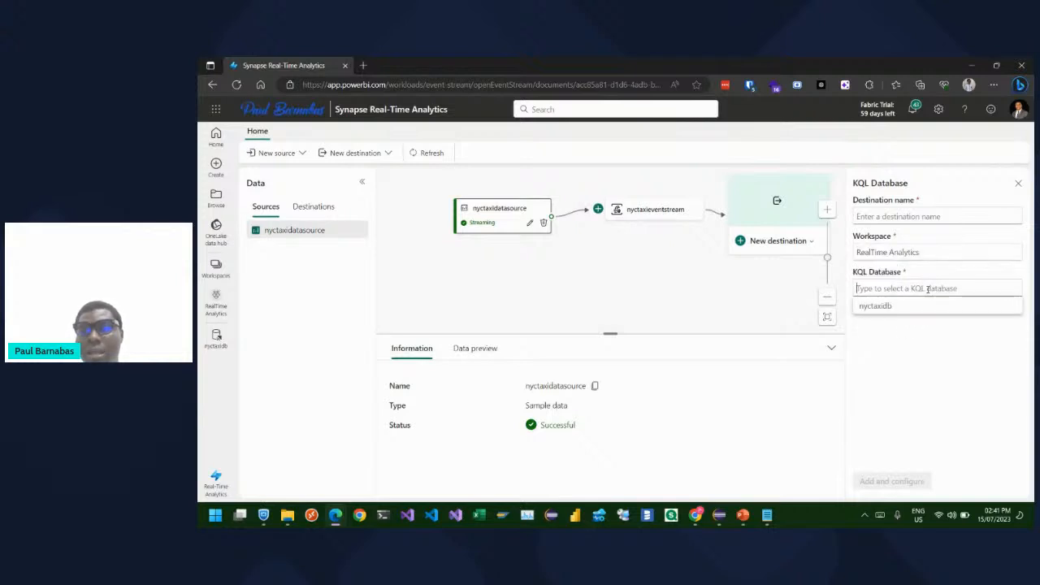
left_click(894, 306)
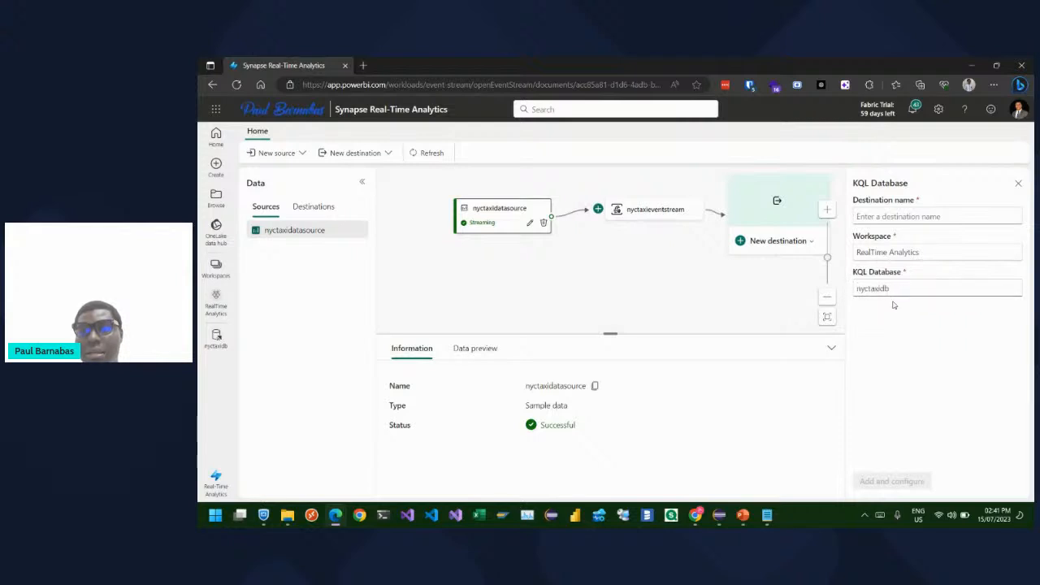
Enter nyctaxidata as the name of the KQL Database destination
left_click(888, 216)
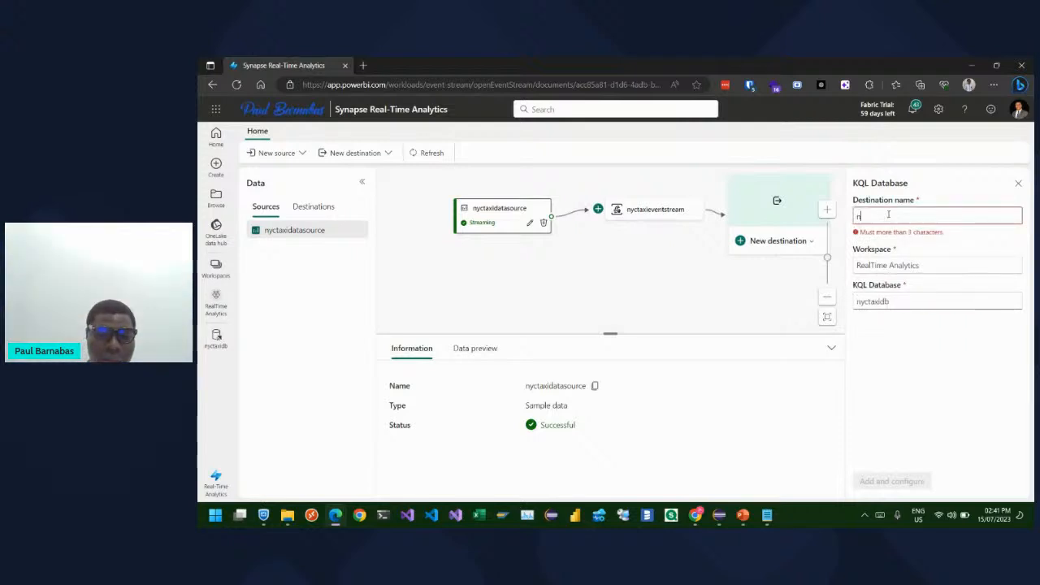
type("nycta")
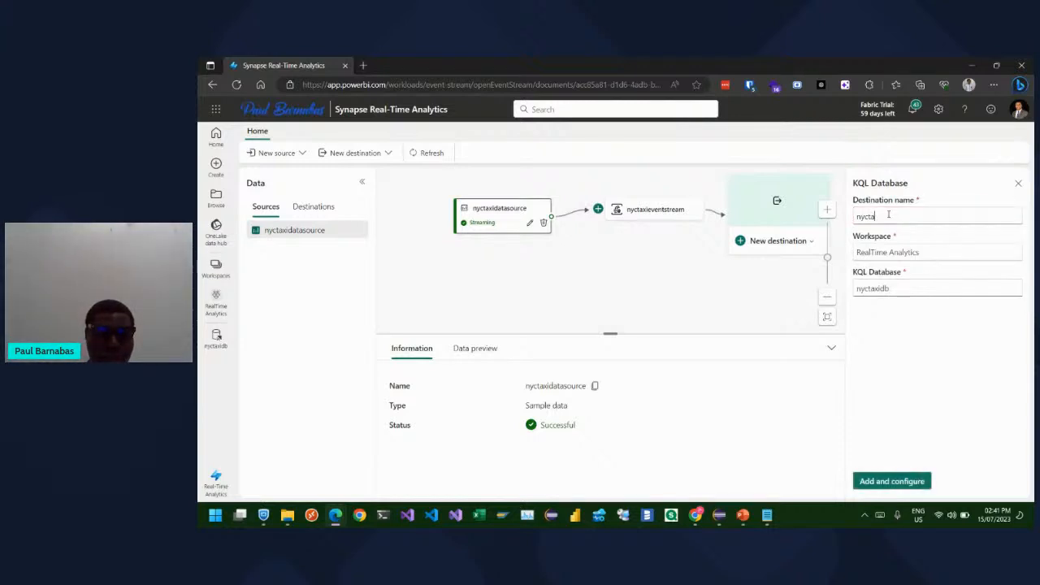
type("xi")
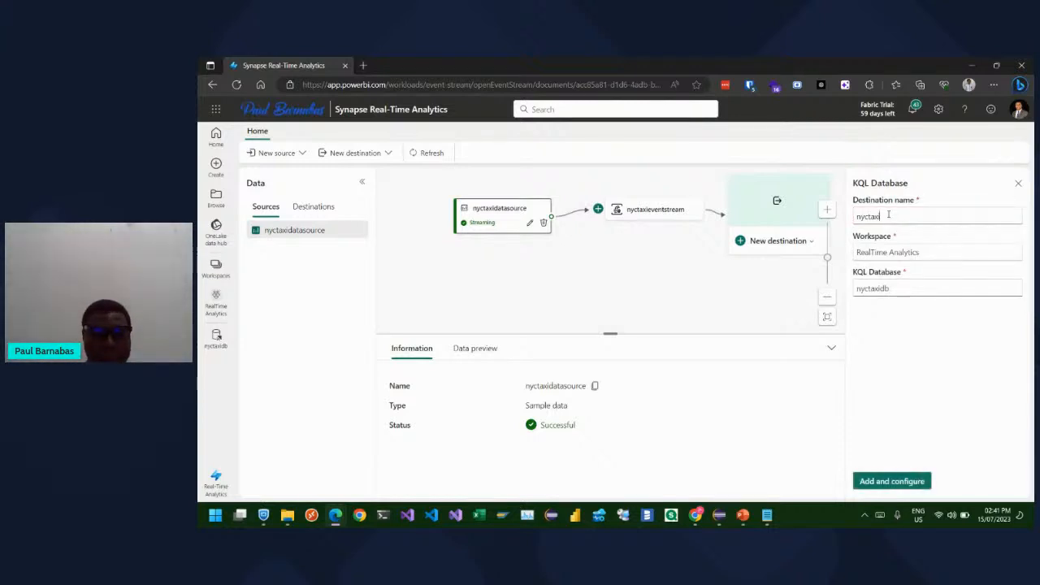
type("data")
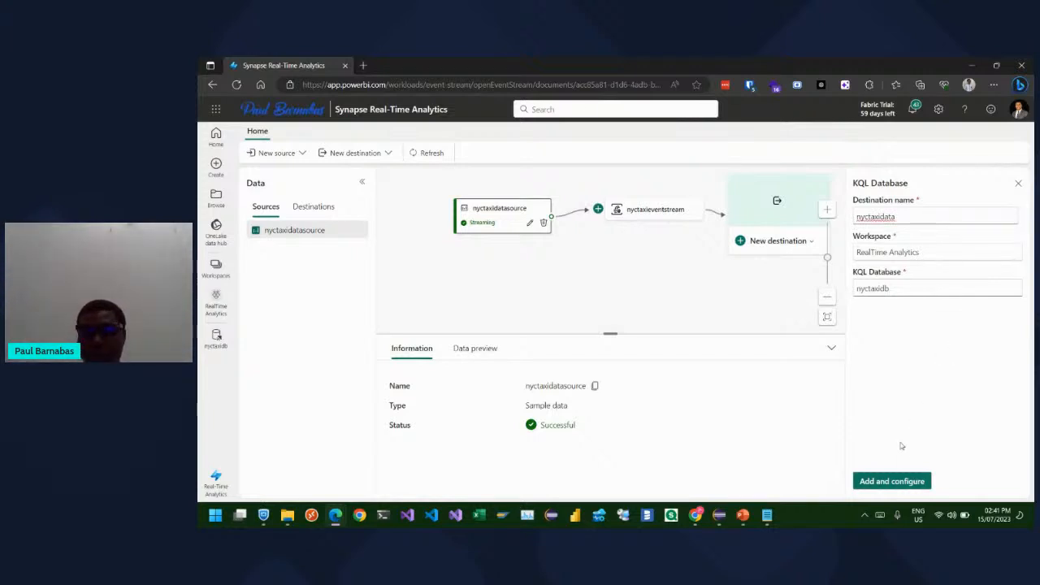
Add the KQL Database destination and set its data ingestion to a new table named nyctaxitable, continuing to the source settings
left_click(880, 484)
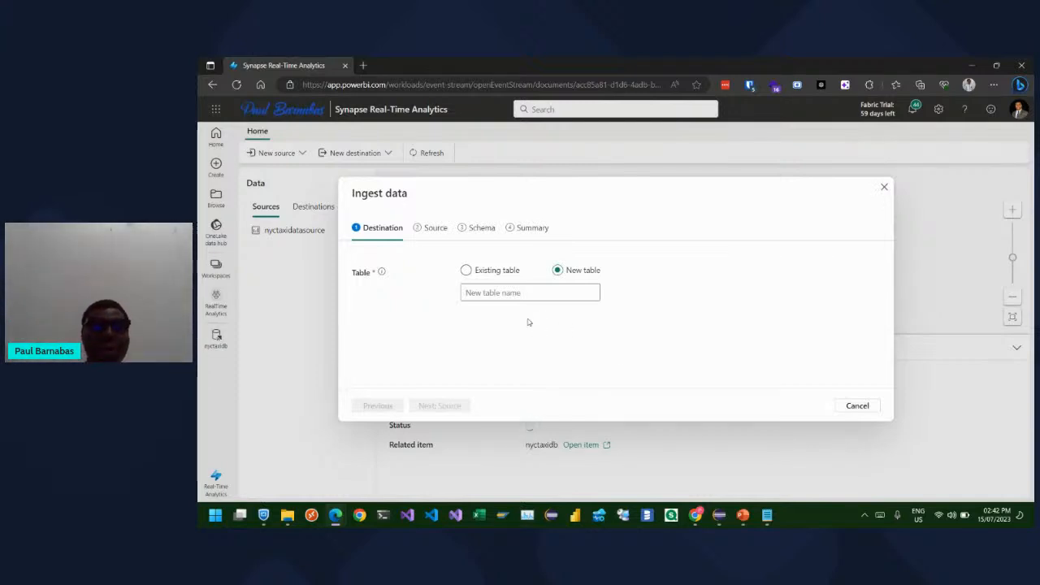
left_click(494, 292)
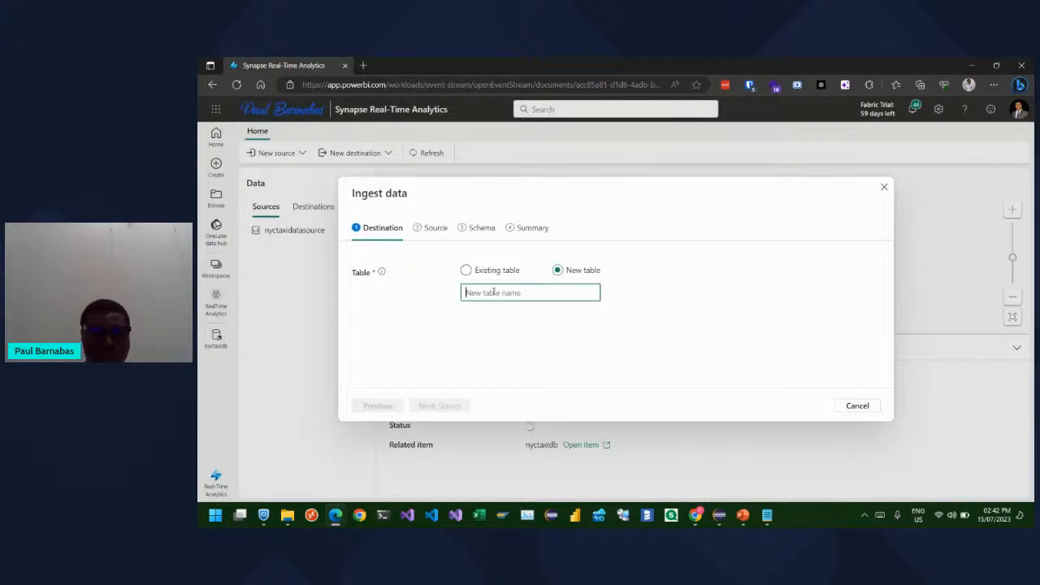
type("ny")
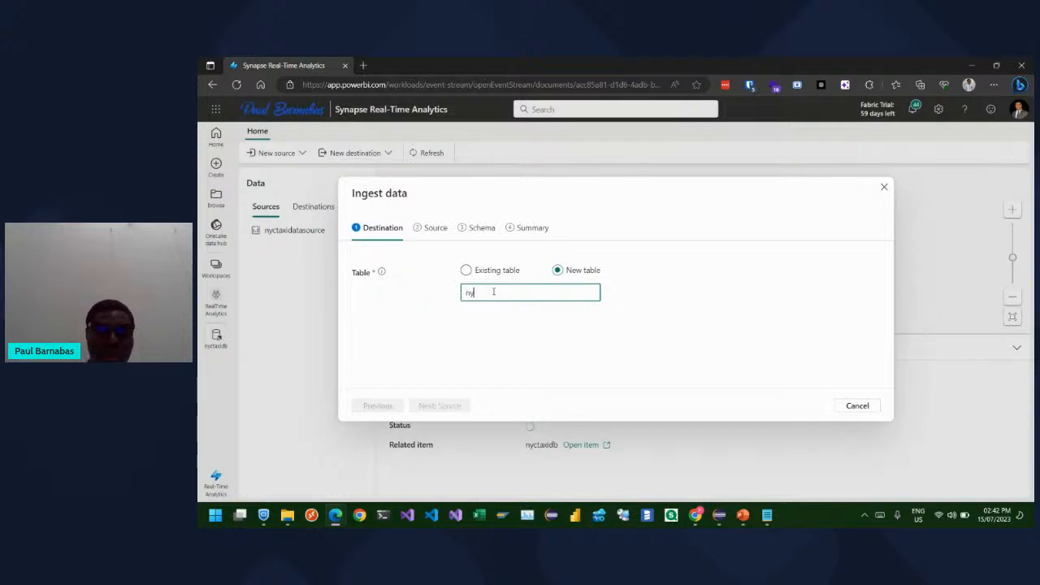
type("ctaxi")
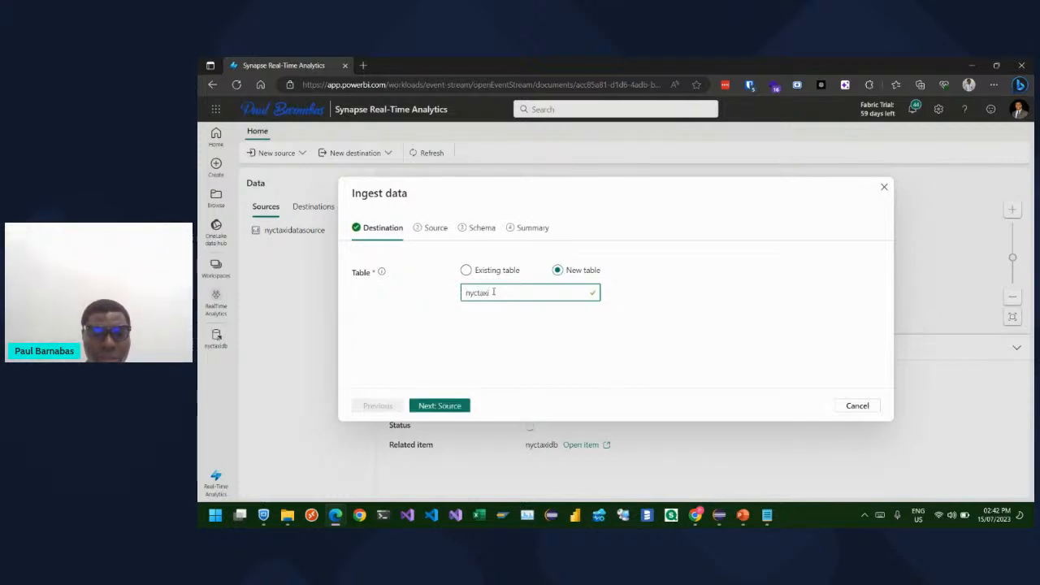
type("db")
type("ta")
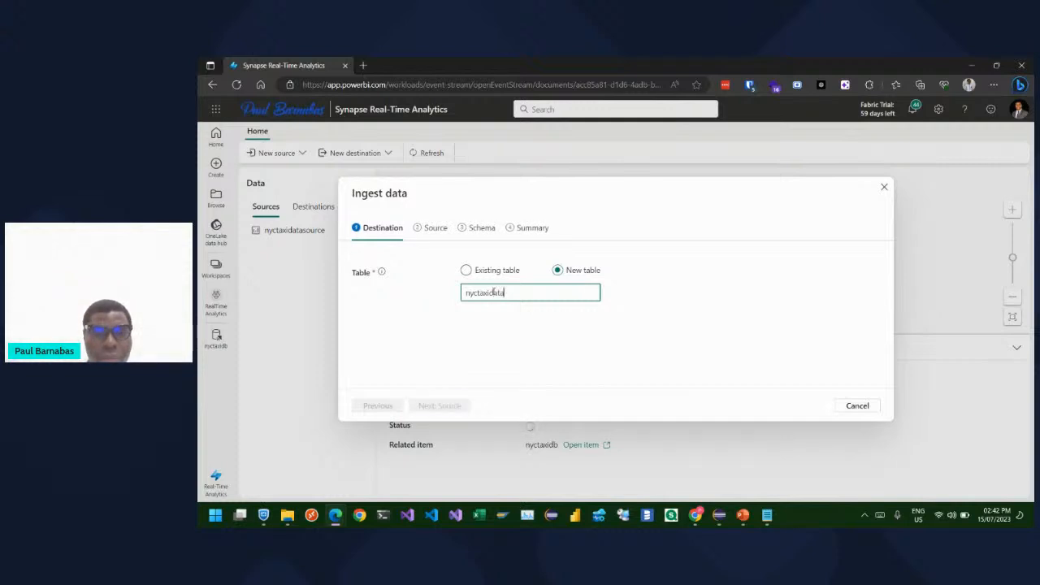
key("BackSpace")
key("BackSpace")
key("BackSpace")
key("BackSpace")
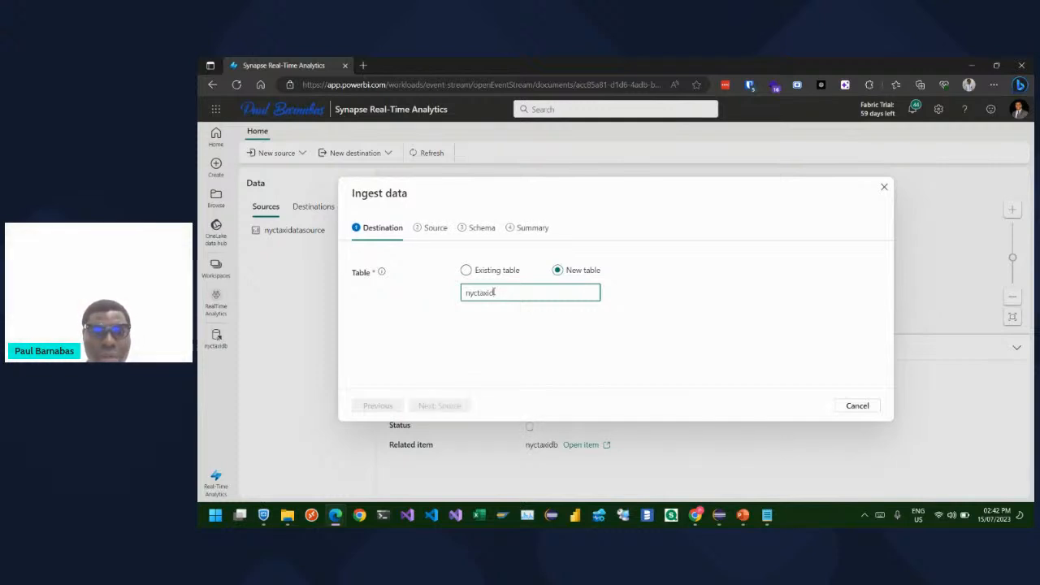
type("table")
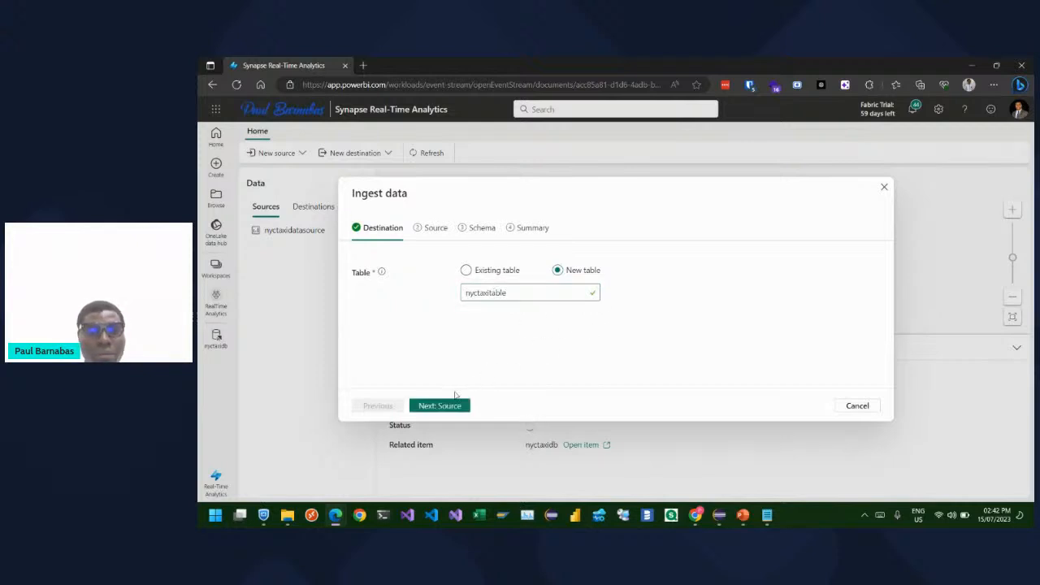
left_click(451, 407)
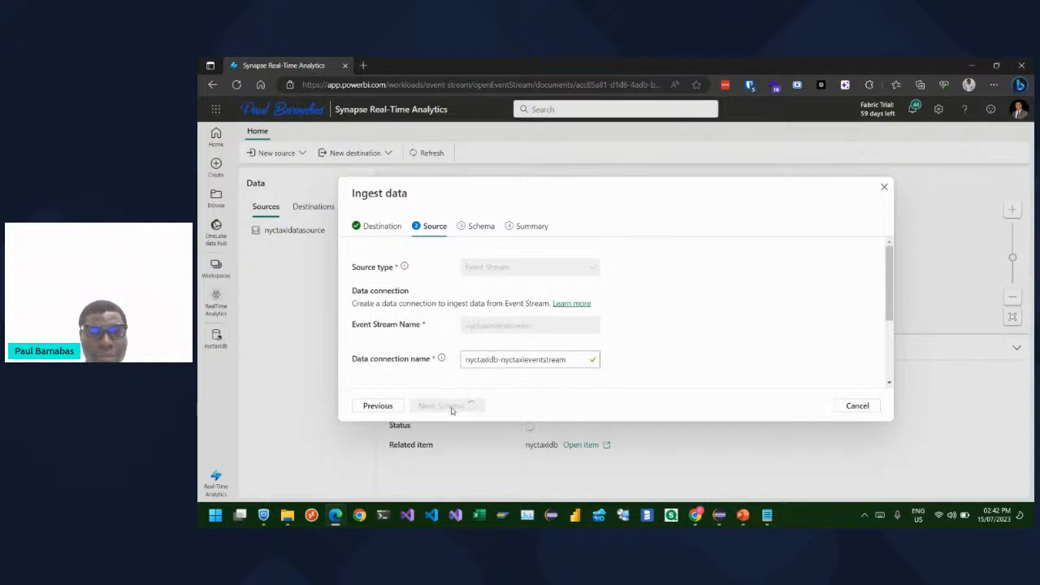
Review the source settings including the additional parameters, keep the defaults, and continue to the schema
scroll(646, 310, "down", 2)
double_click(651, 312)
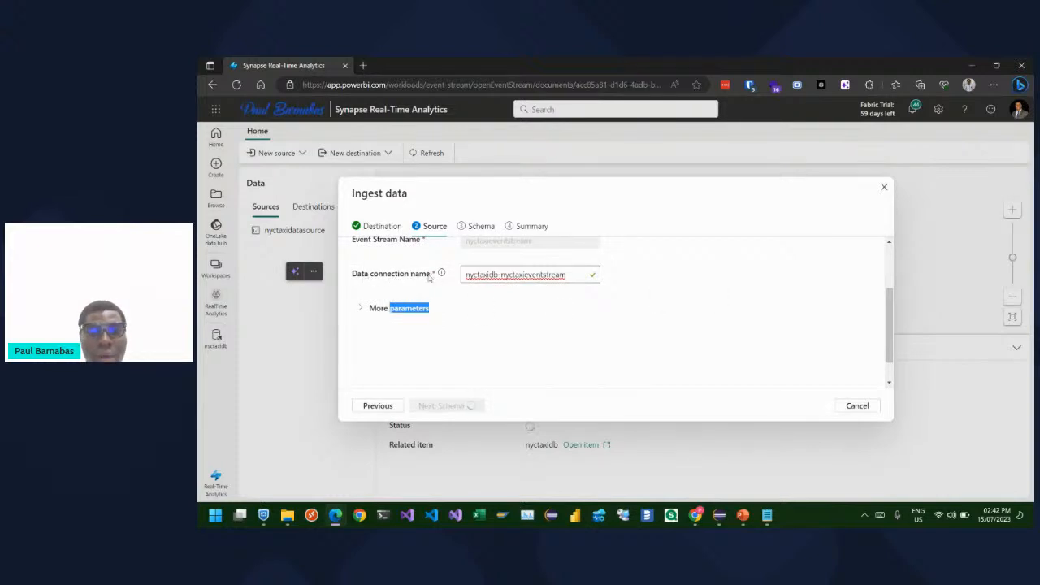
left_click(361, 309)
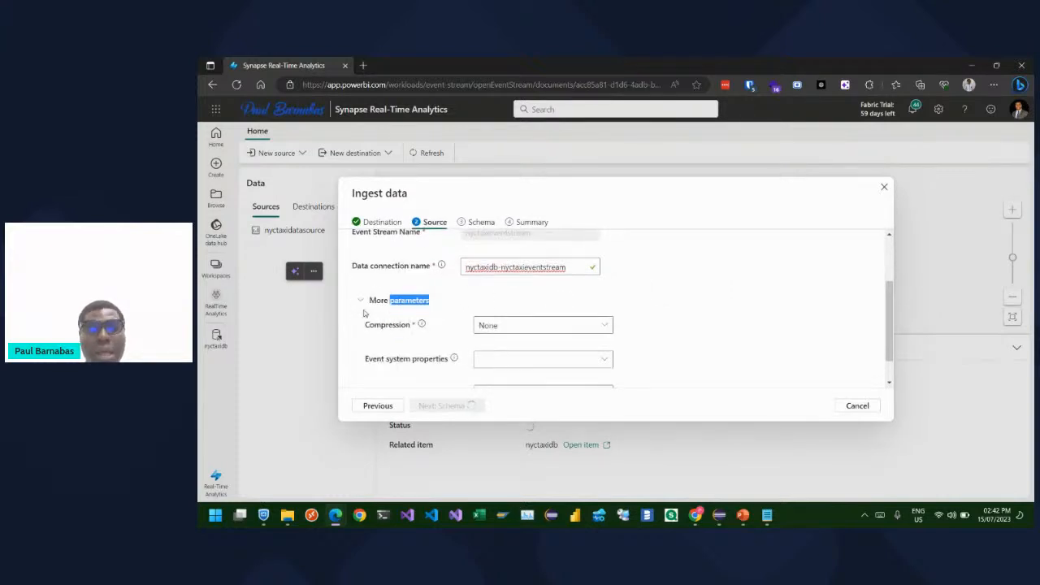
scroll(535, 331, "up", 2)
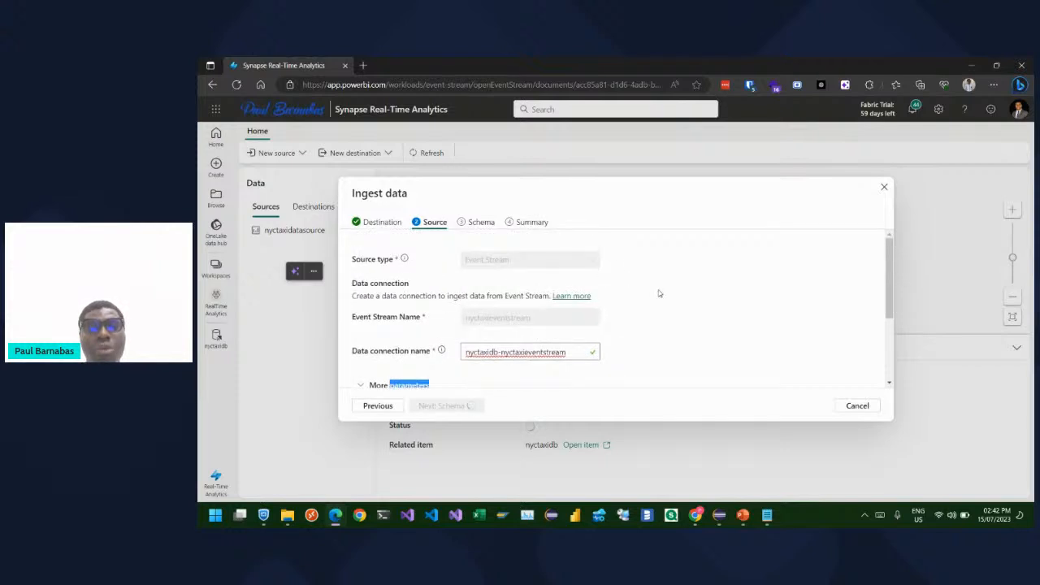
scroll(659, 294, "down", 2)
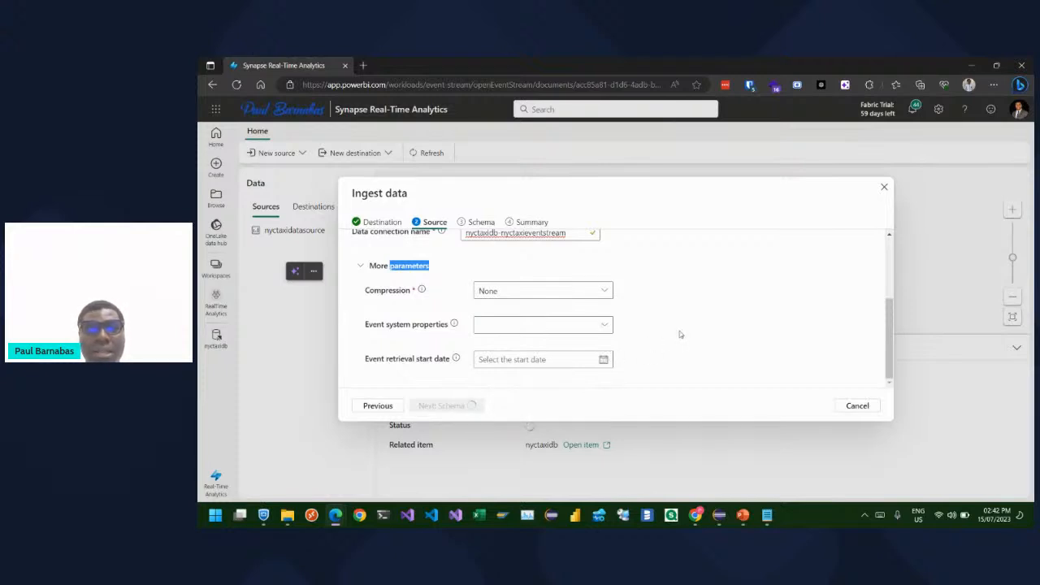
scroll(680, 334, "up", 1)
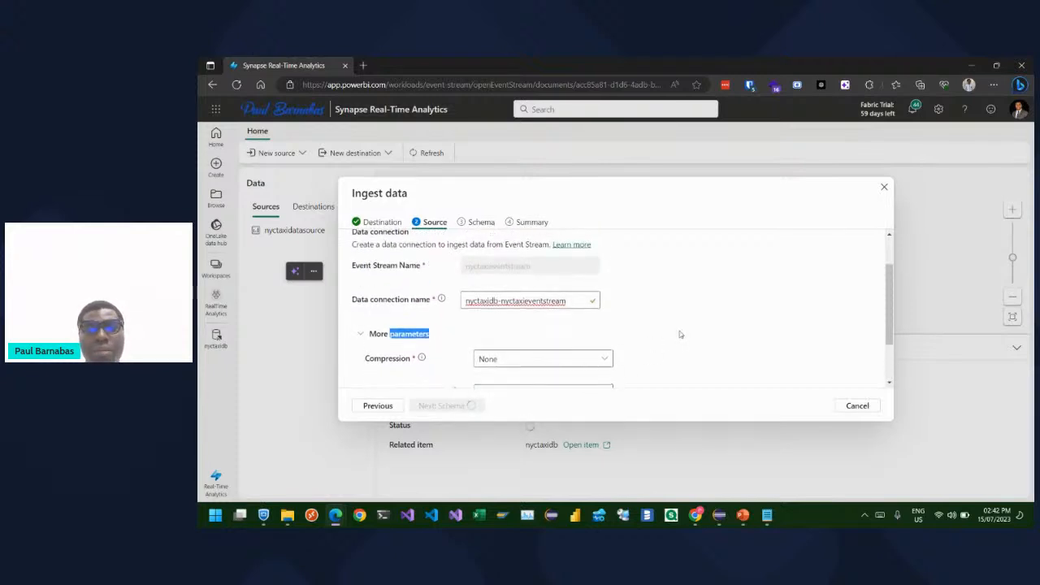
scroll(680, 334, "down", 1)
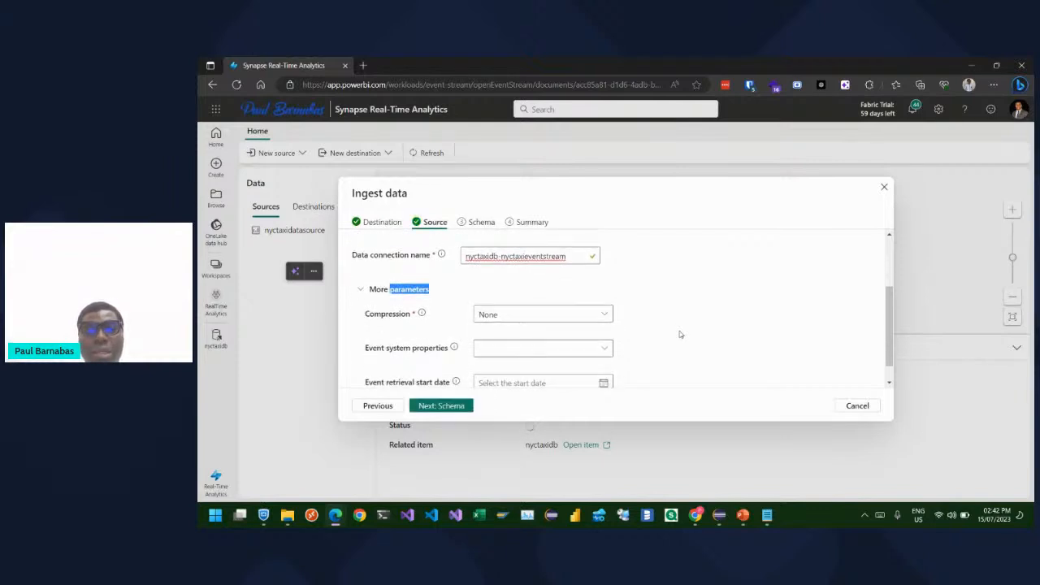
scroll(680, 334, "up", 1)
scroll(681, 334, "down", 1)
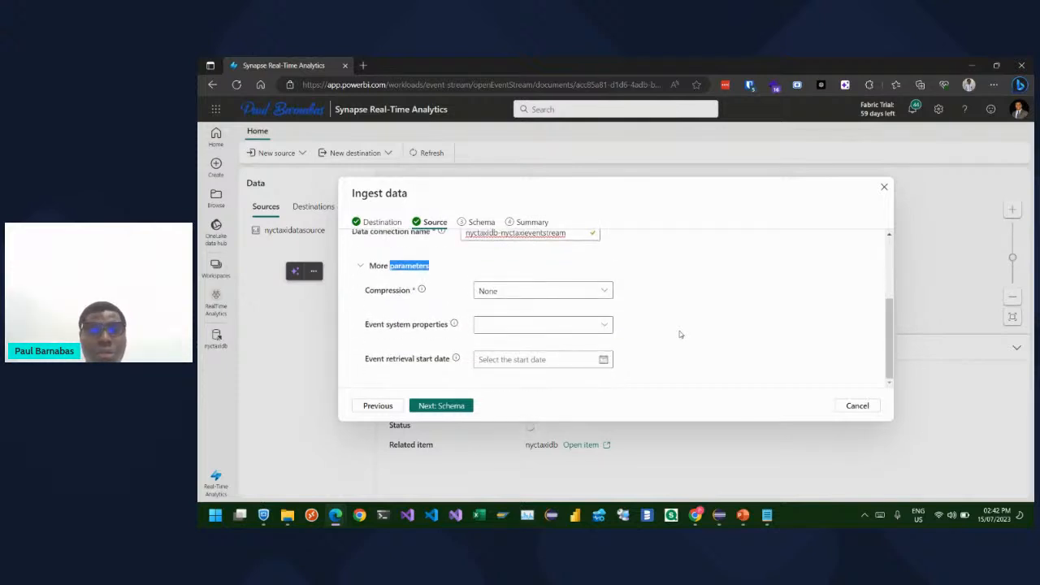
left_click(439, 409)
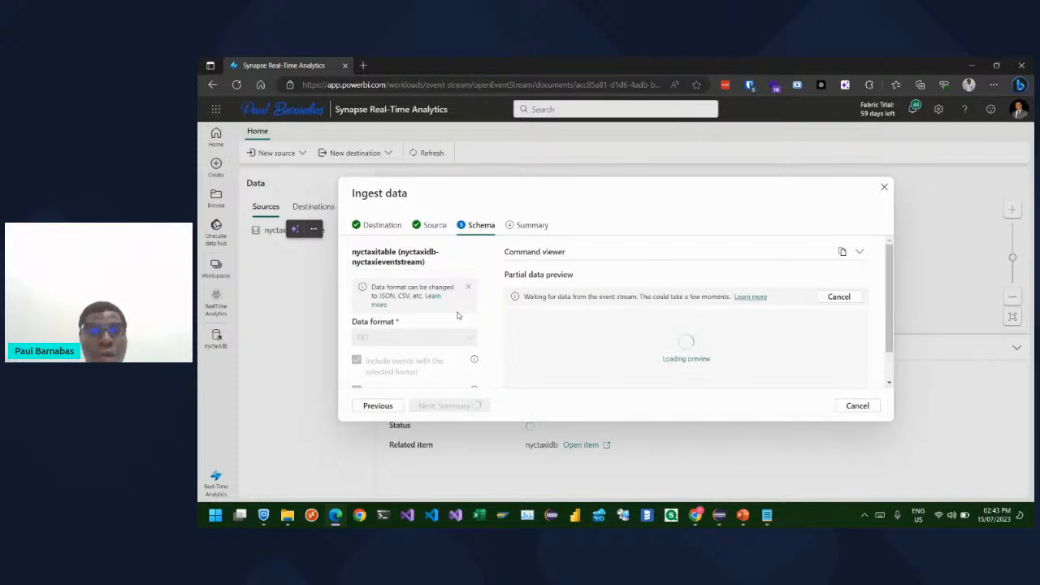
Set the data format of the nyctaxitable schema to JSON and review the format options
scroll(457, 315, "down", 1)
scroll(458, 315, "up", 1)
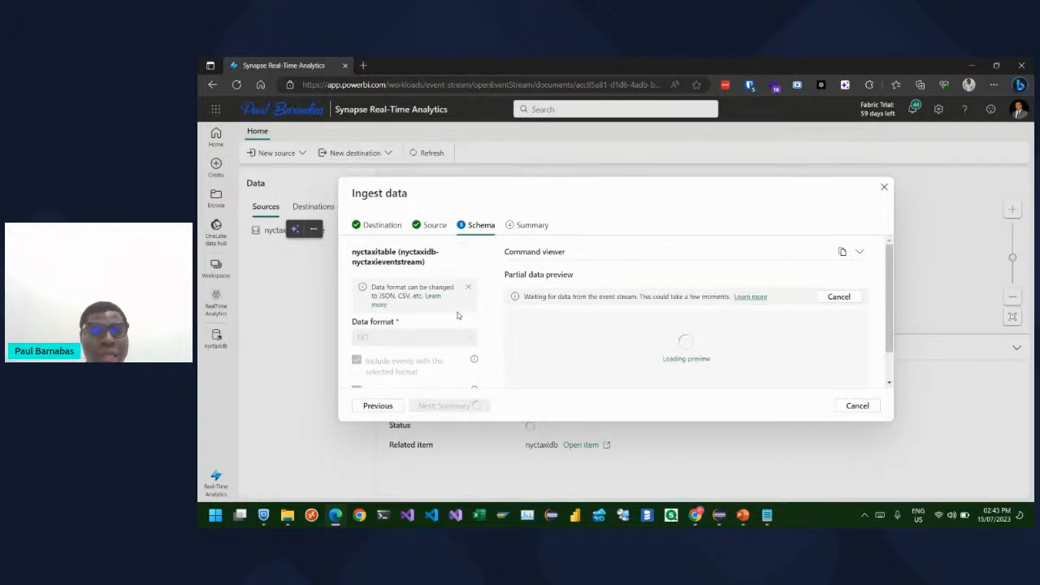
scroll(458, 315, "down", 1)
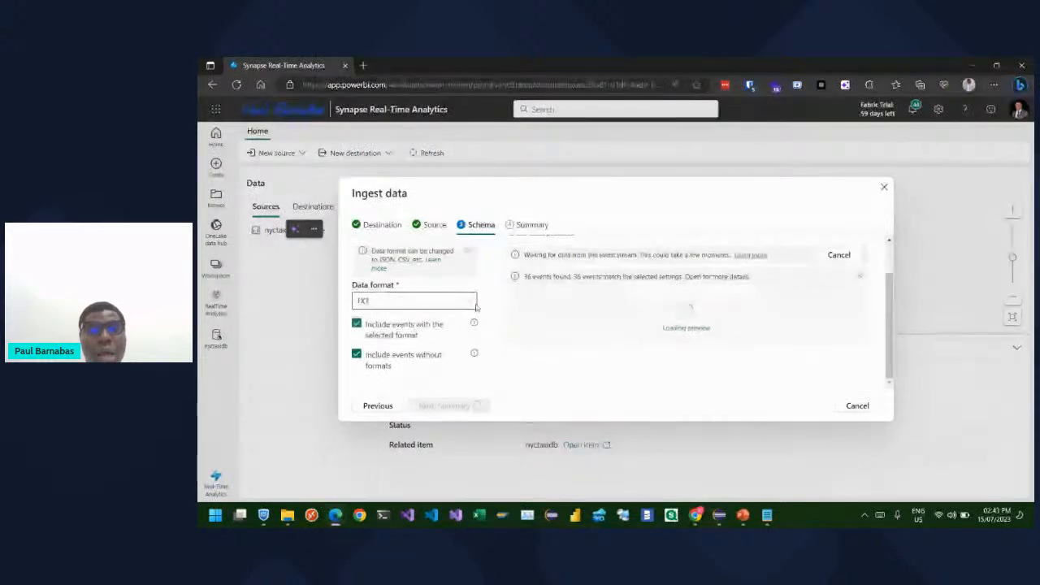
left_click(474, 302)
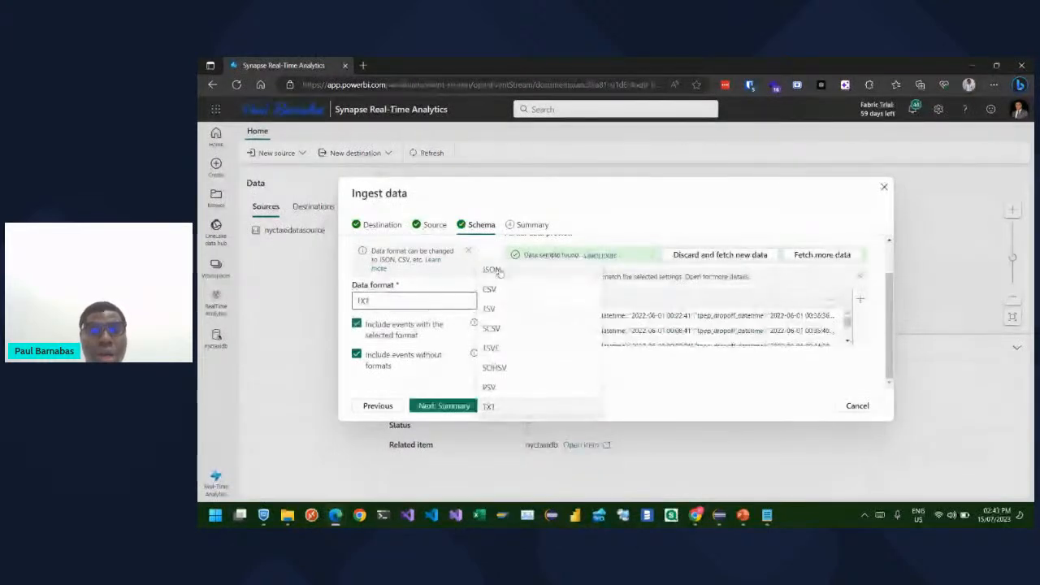
left_click(499, 271)
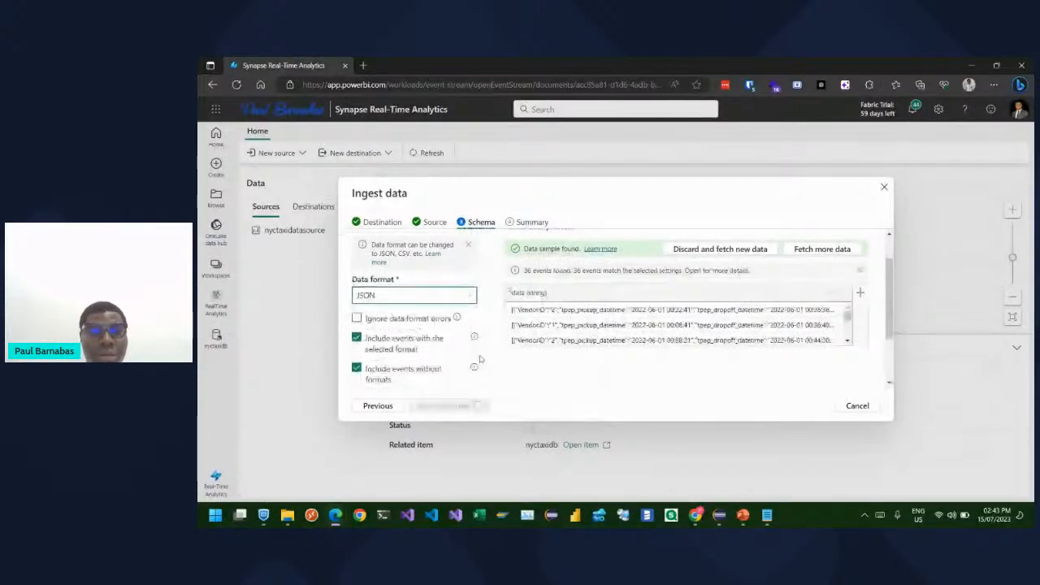
scroll(479, 359, "down", 1)
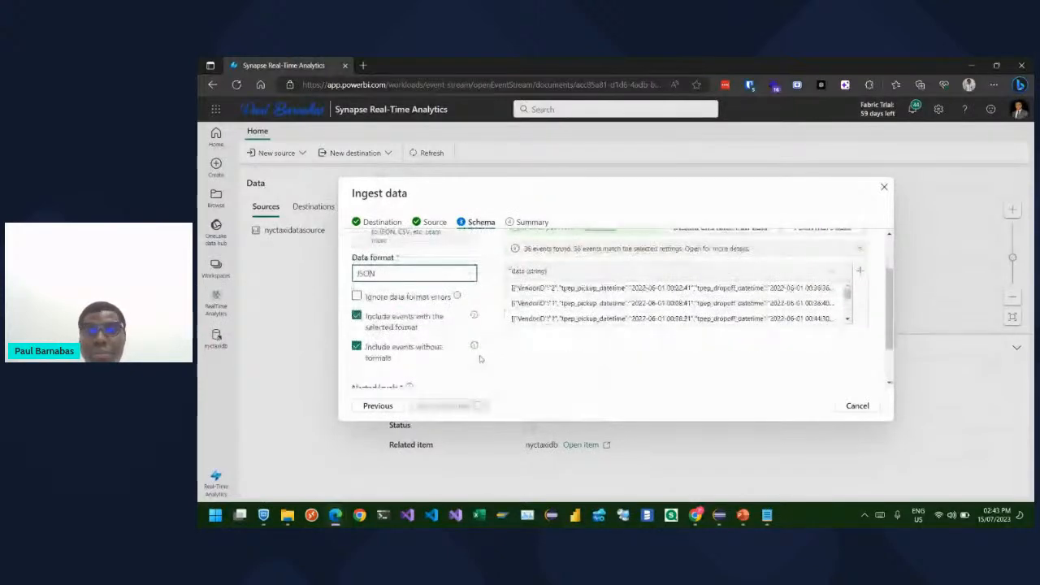
scroll(479, 359, "up", 3)
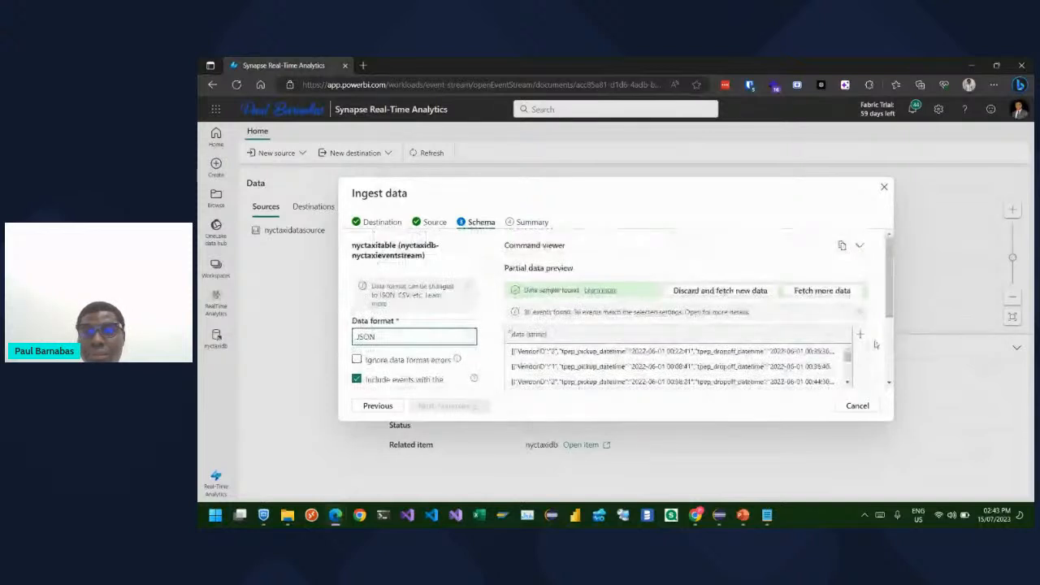
scroll(875, 345, "down", 5)
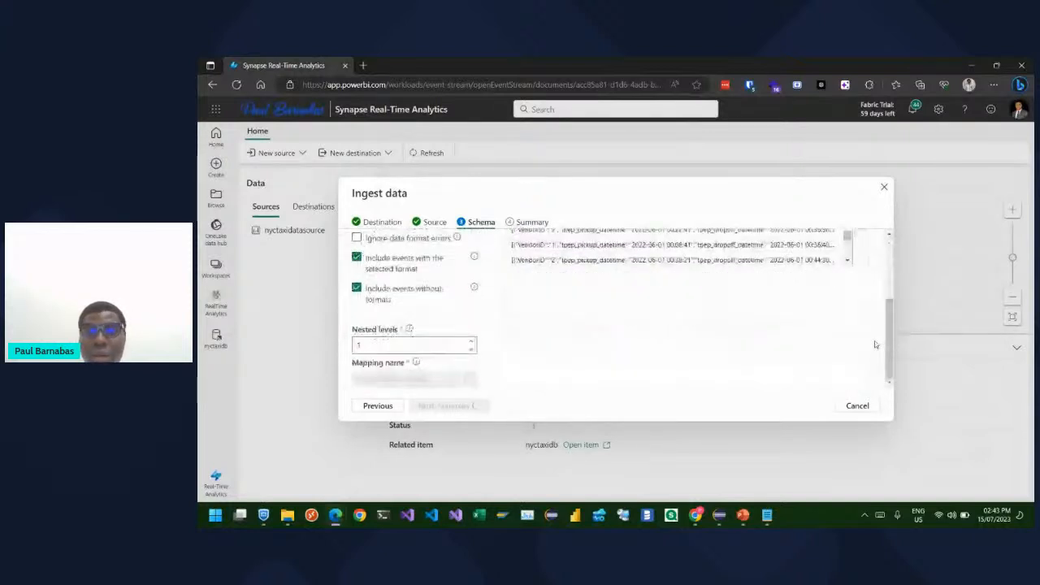
scroll(875, 344, "up", 5)
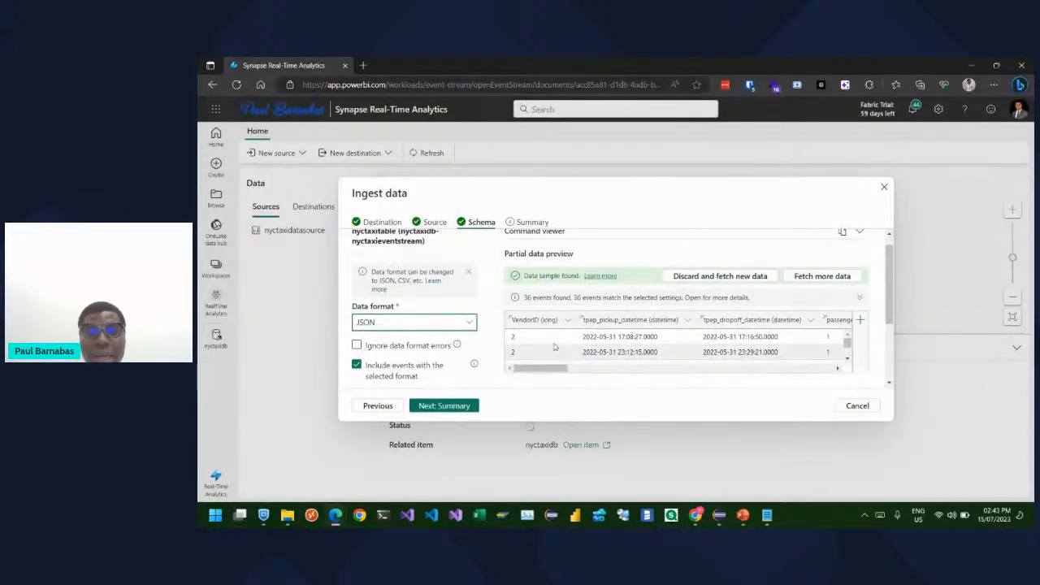
Change the data type of the VendorID column to int in the data preview
left_click_drag(556, 373, 520, 380)
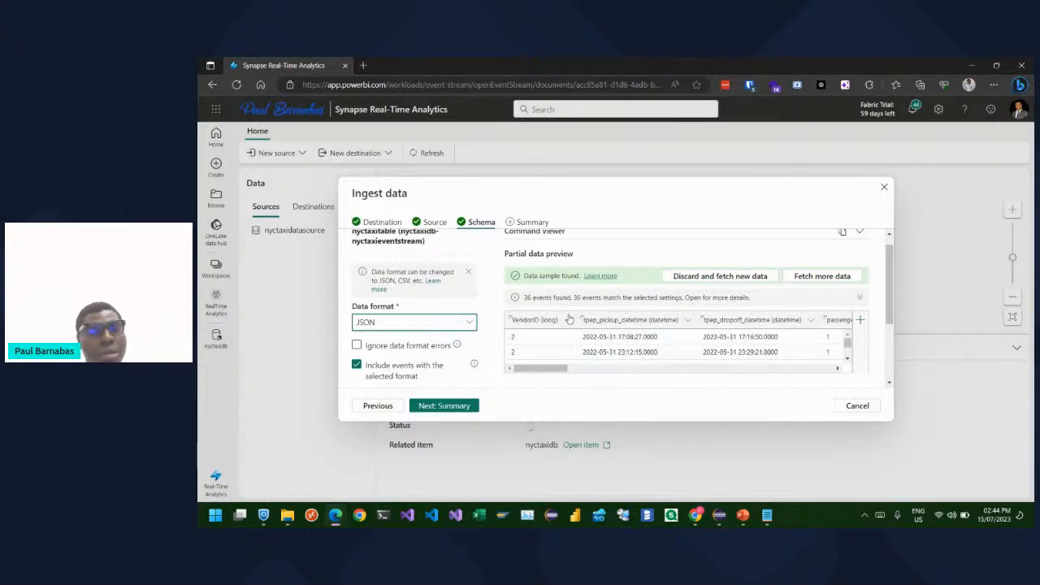
left_click(569, 320)
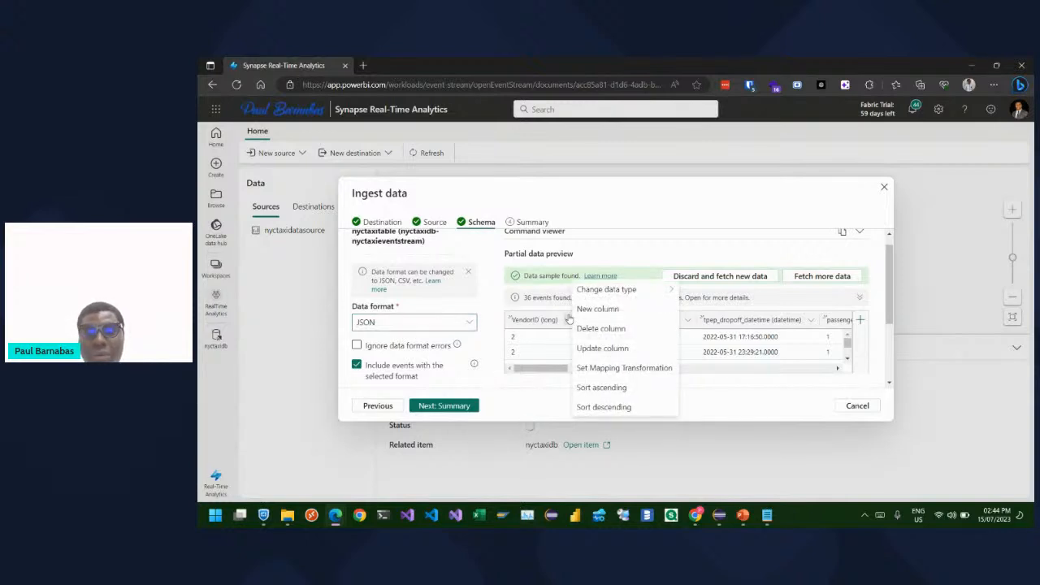
mouse_move(616, 296)
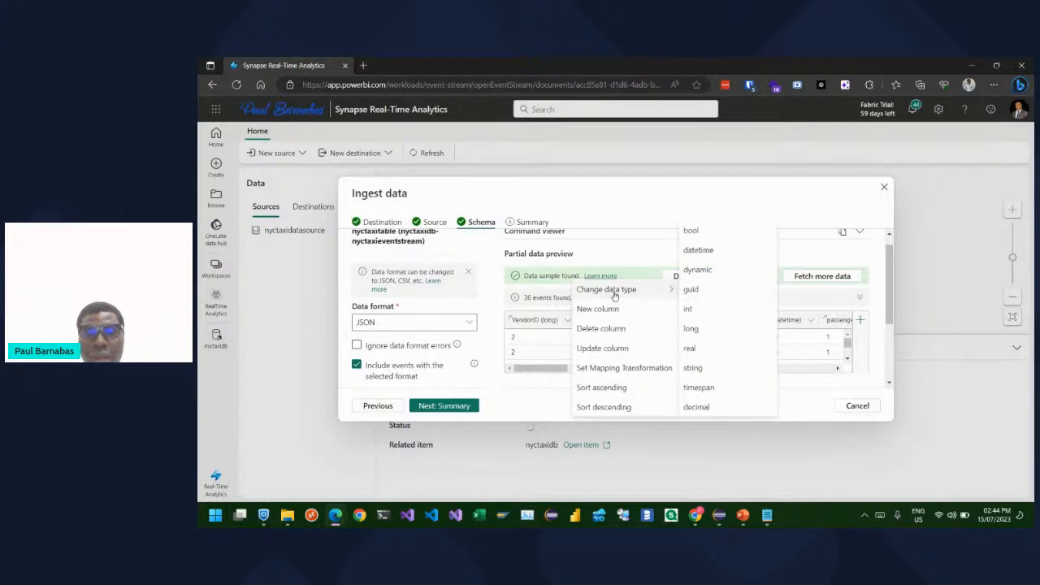
left_click(690, 309)
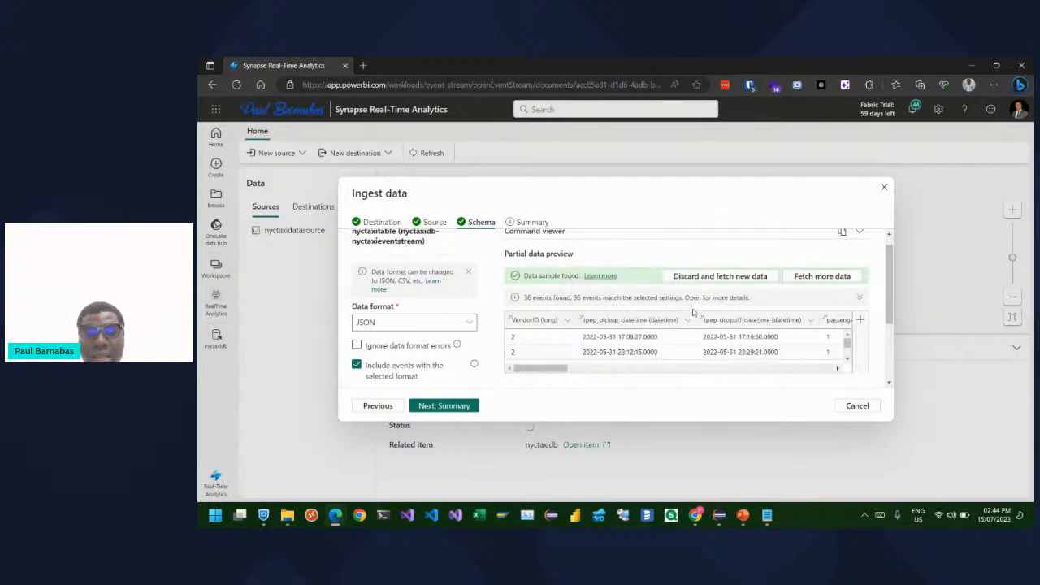
Change the data type of the passenger_count column to int
left_click_drag(556, 370, 591, 369)
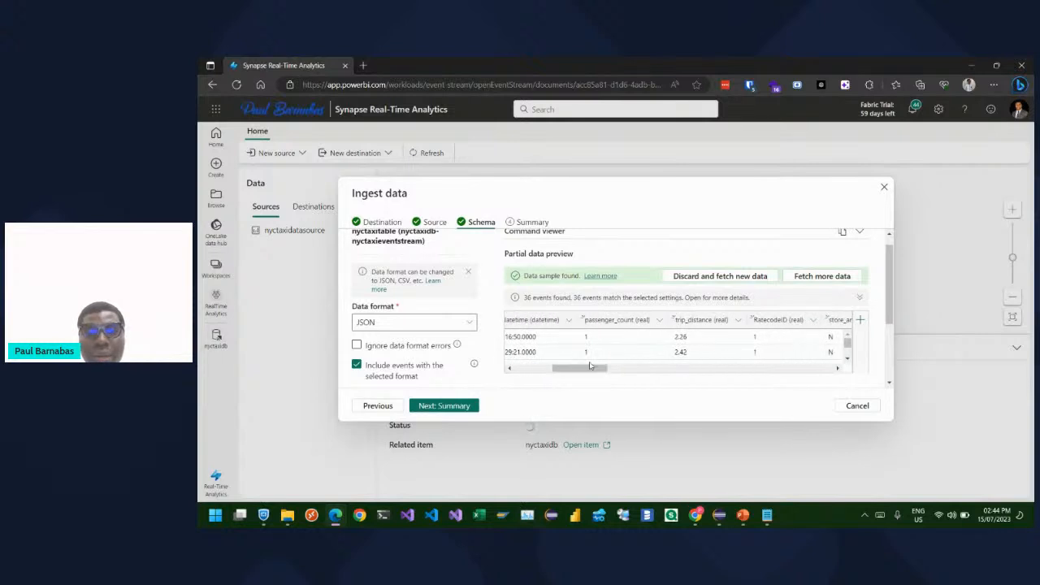
left_click(660, 321)
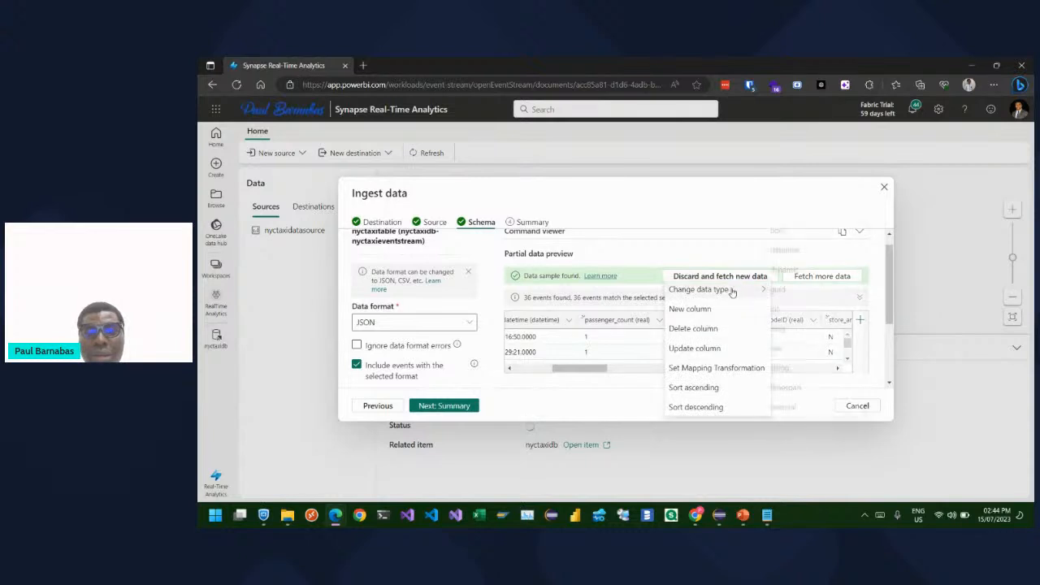
mouse_move(732, 292)
left_click(787, 310)
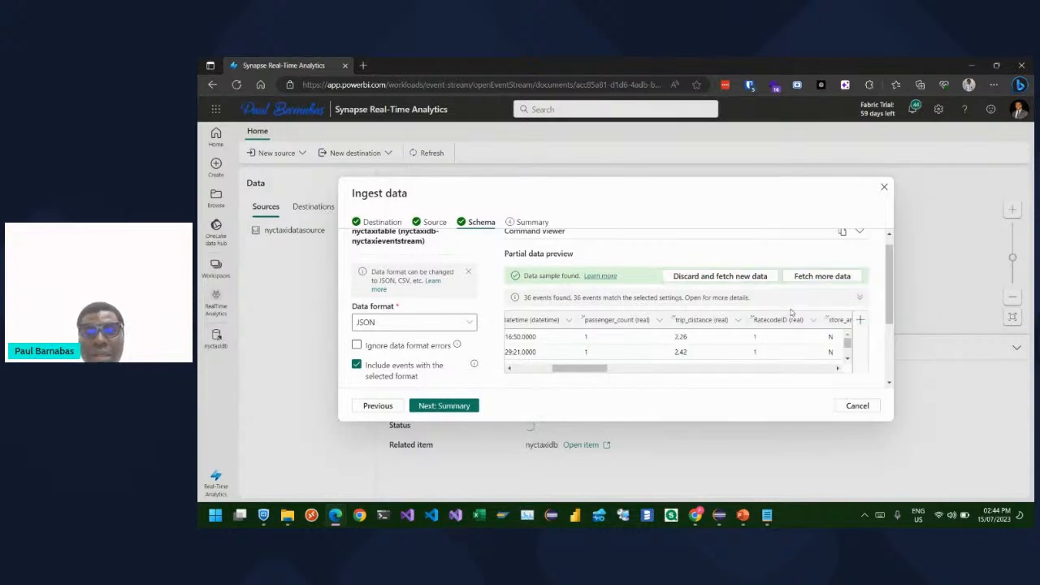
Change the data type of the PULocationID column to int
left_click_drag(596, 368, 654, 354)
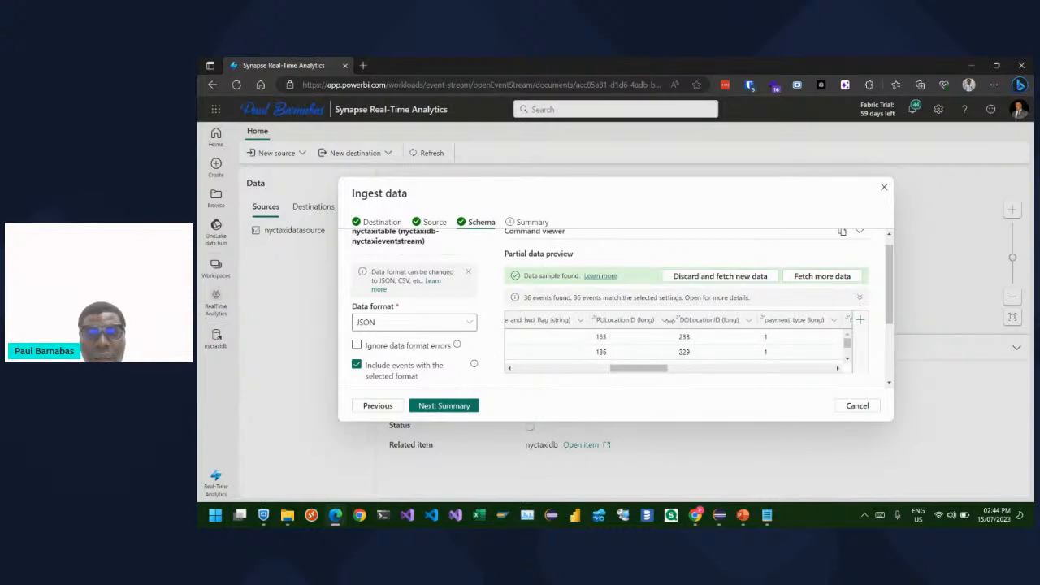
left_click(664, 322)
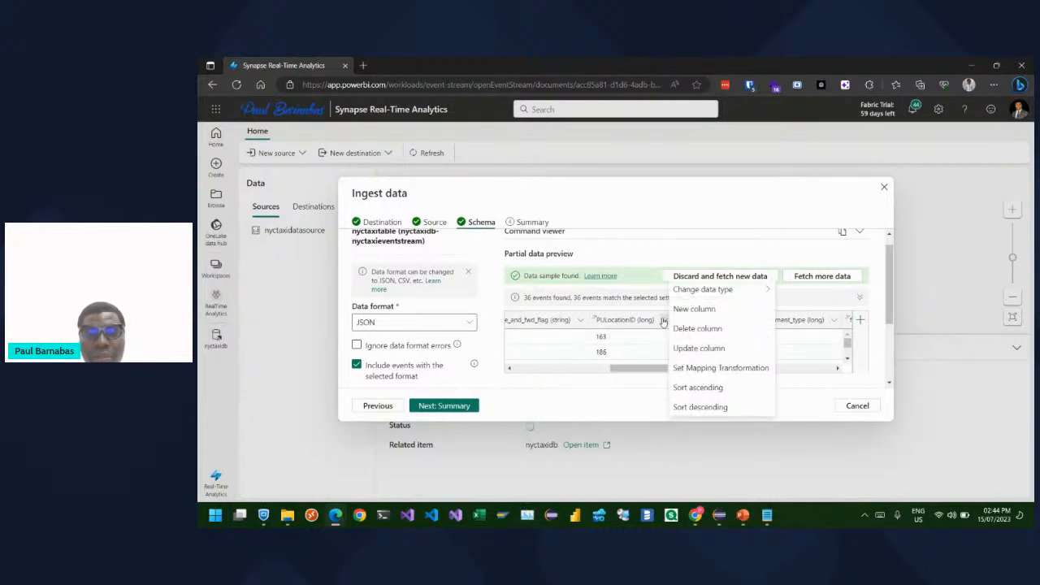
mouse_move(707, 289)
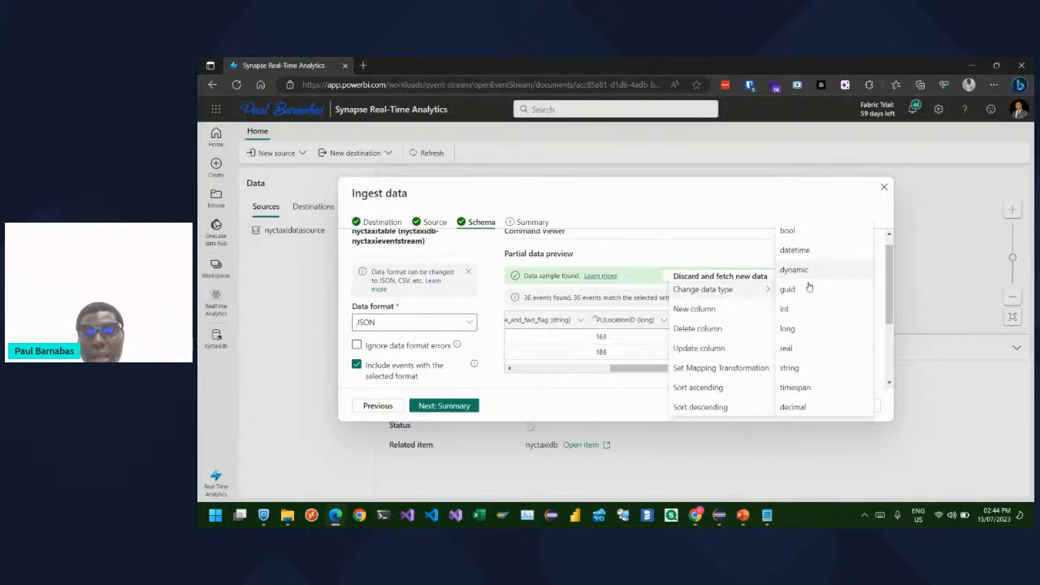
left_click(797, 311)
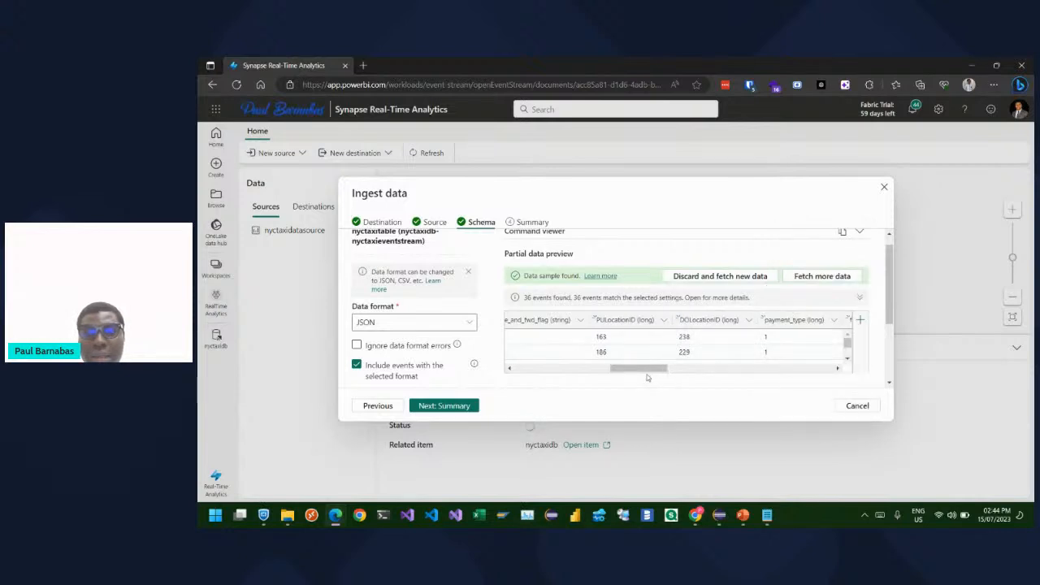
Change the data type of the DOLocationID column to int
left_click_drag(624, 370, 637, 370)
left_click(679, 321)
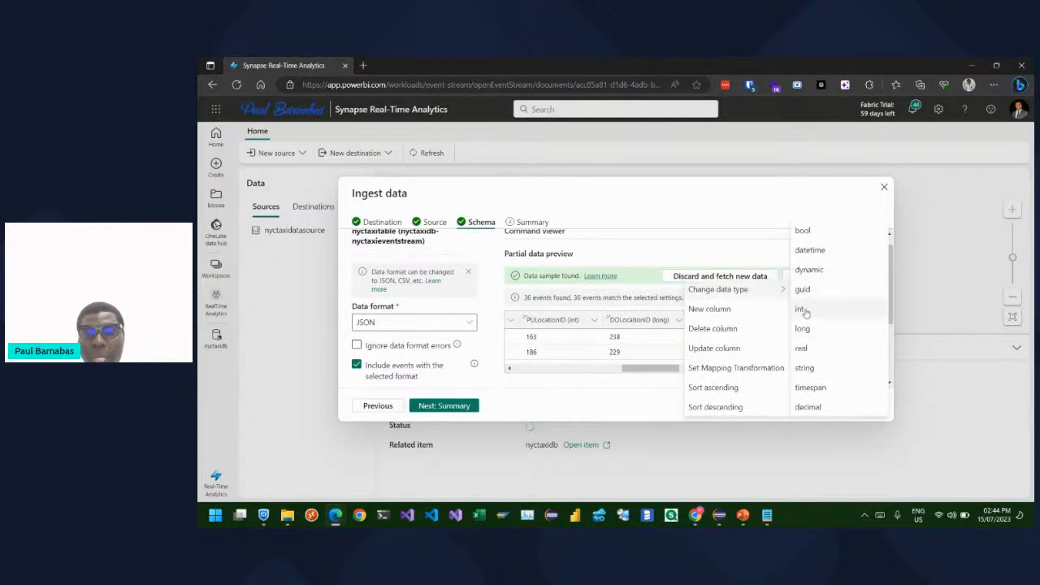
left_click(805, 312)
Check the schema preview, then complete the continuous ingestion into nyctaxitable and dismiss its summary
left_click_drag(643, 368, 532, 376)
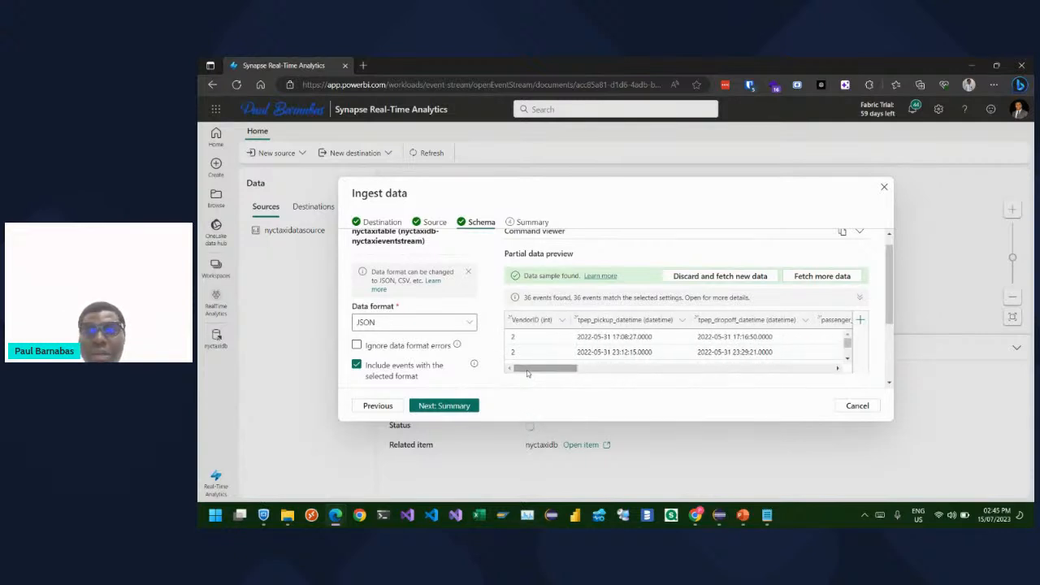
scroll(876, 349, "down", 2)
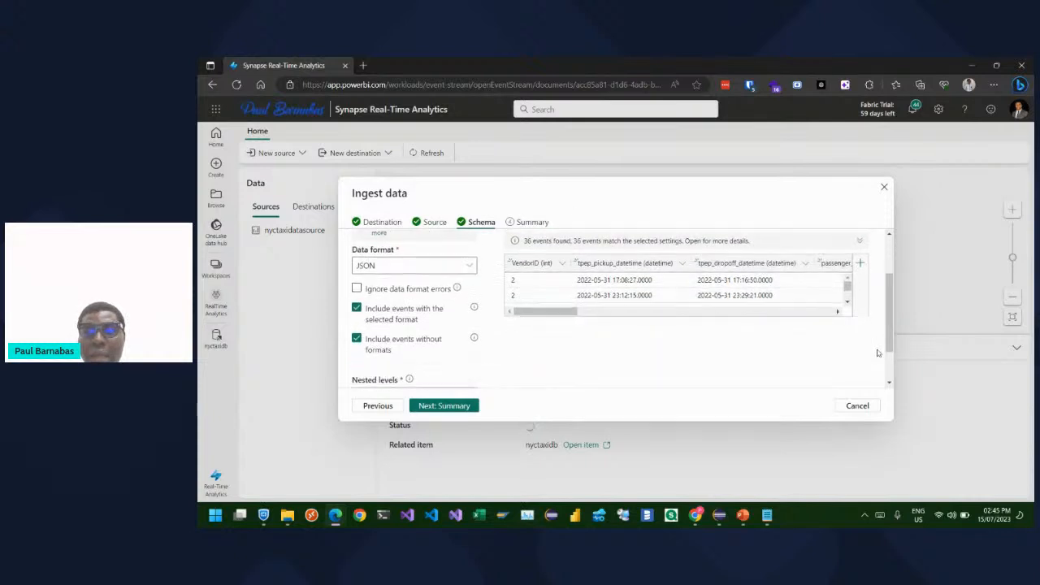
scroll(878, 353, "up", 3)
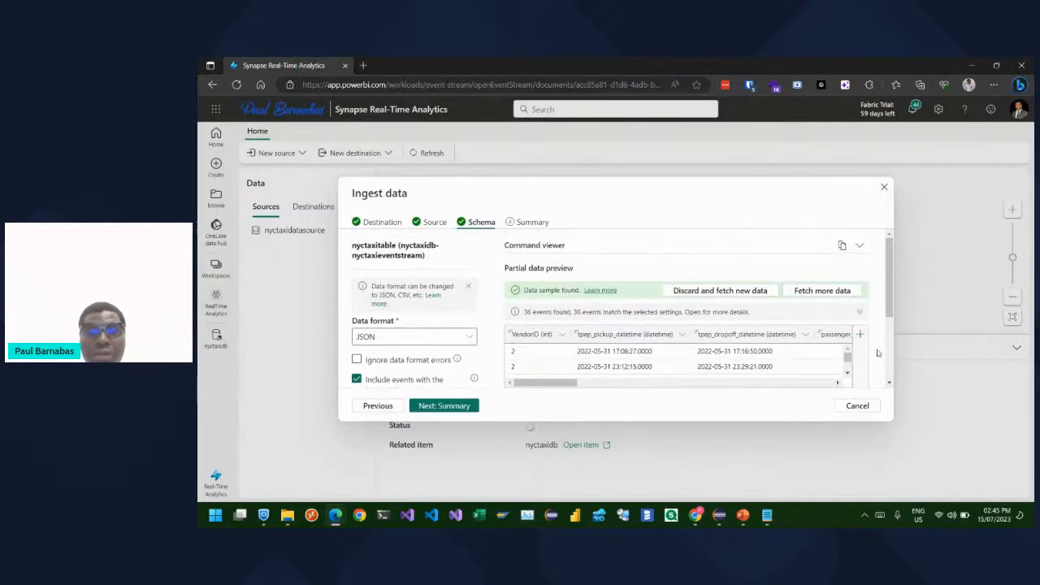
left_click(446, 406)
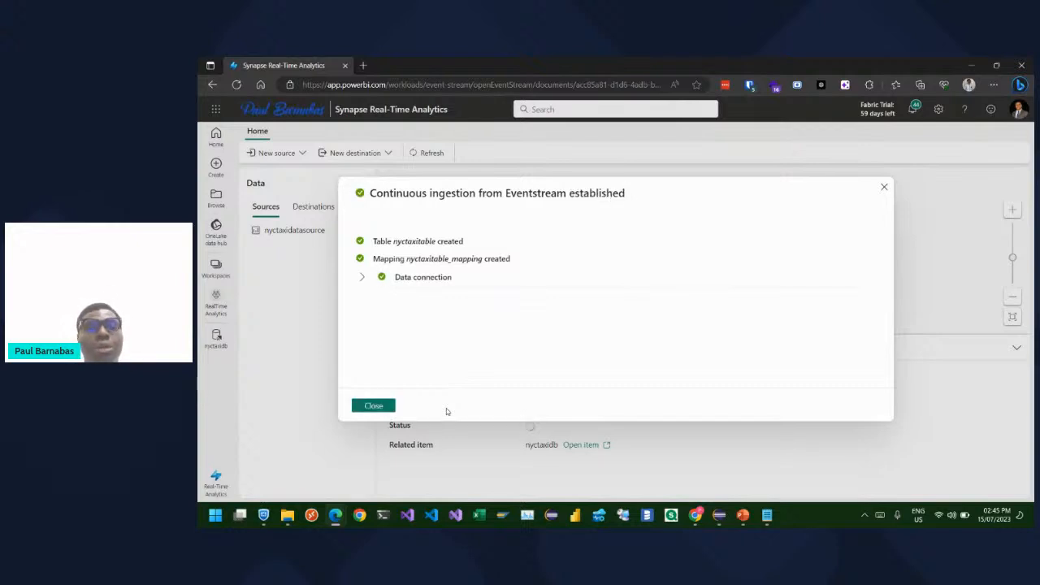
left_click(373, 406)
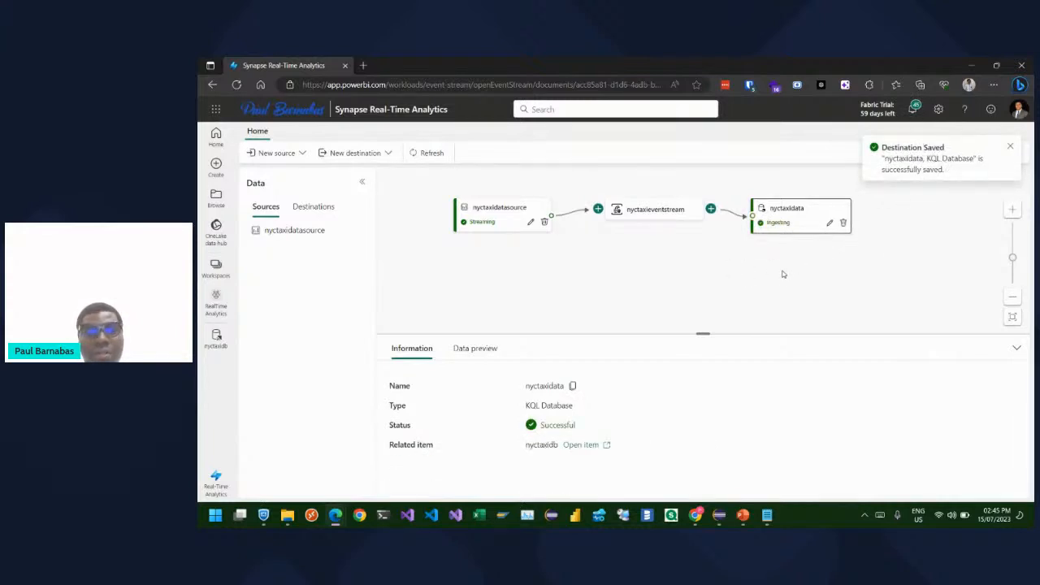
Open the nyctaxidb database linked to the nyctaxidata destination and refresh its data tree
left_click(787, 230)
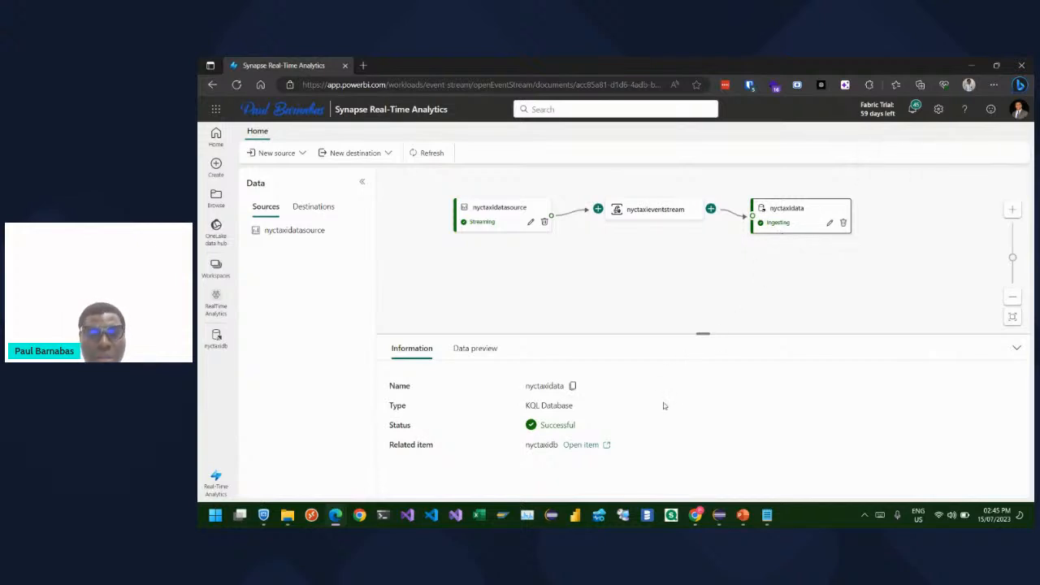
left_click(592, 450)
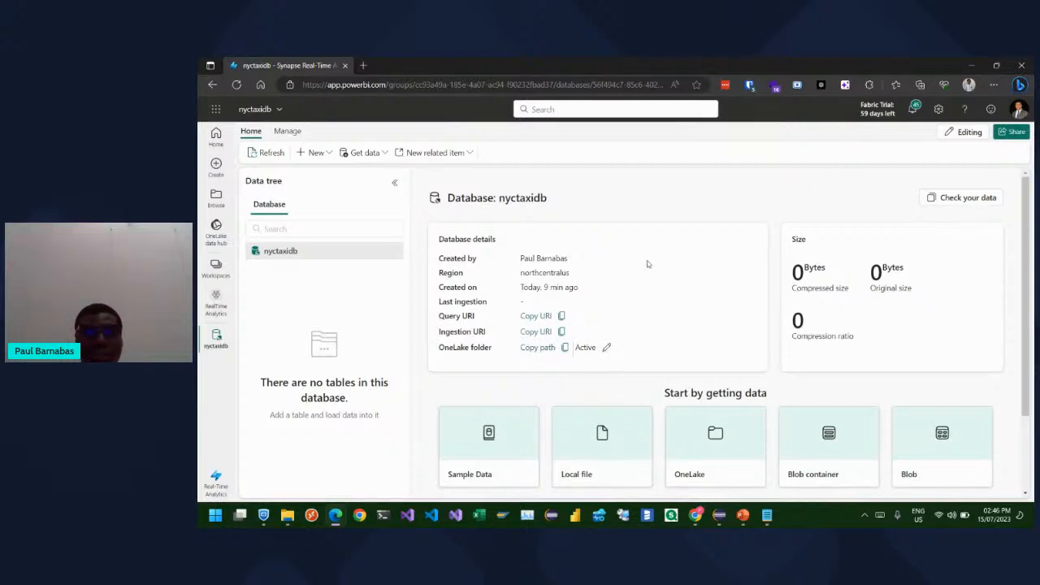
left_click(265, 152)
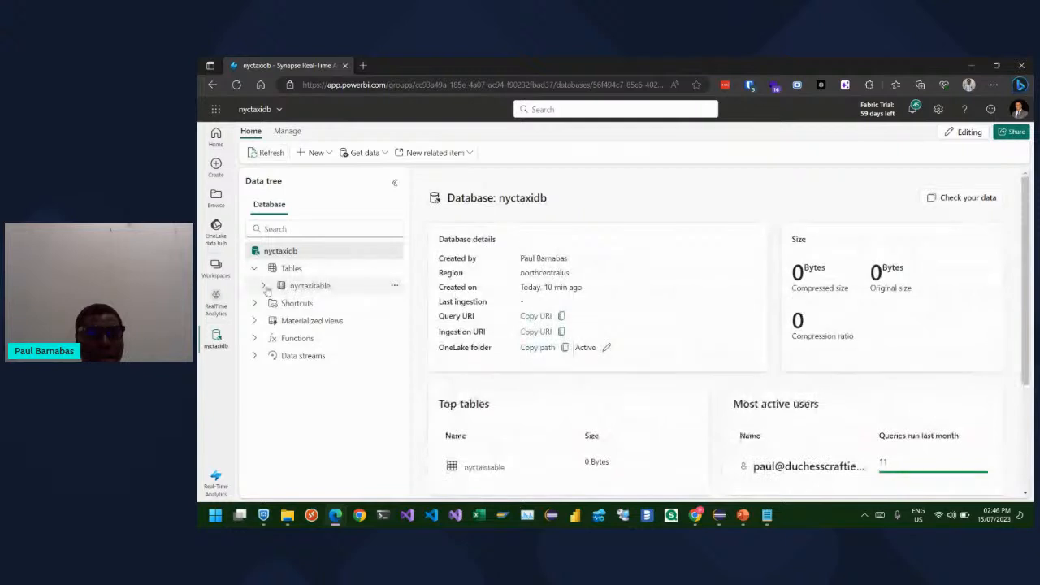
Open nyctaxitable and review its column list, table details and schema
left_click(264, 286)
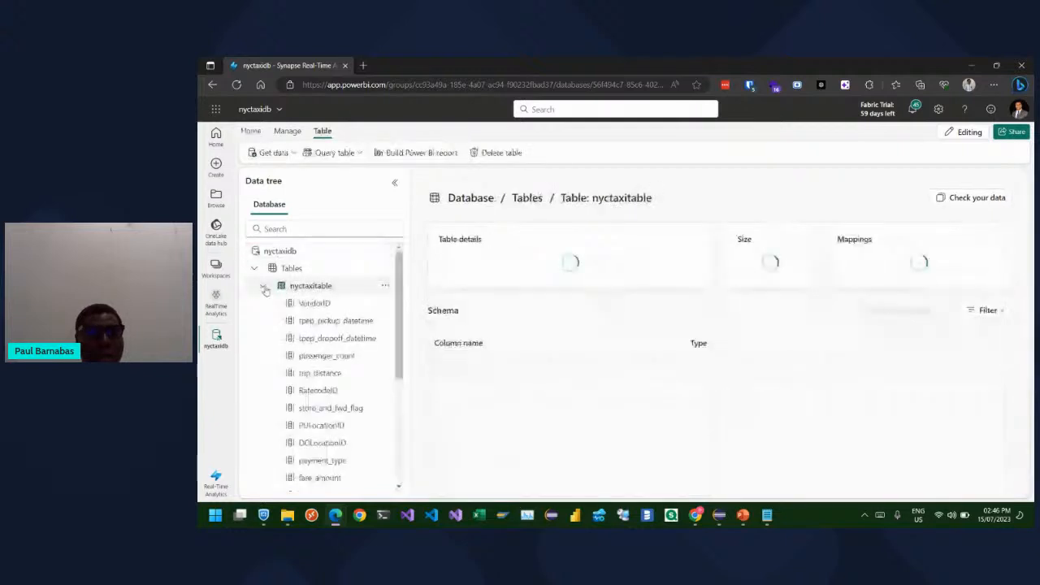
left_click(264, 287)
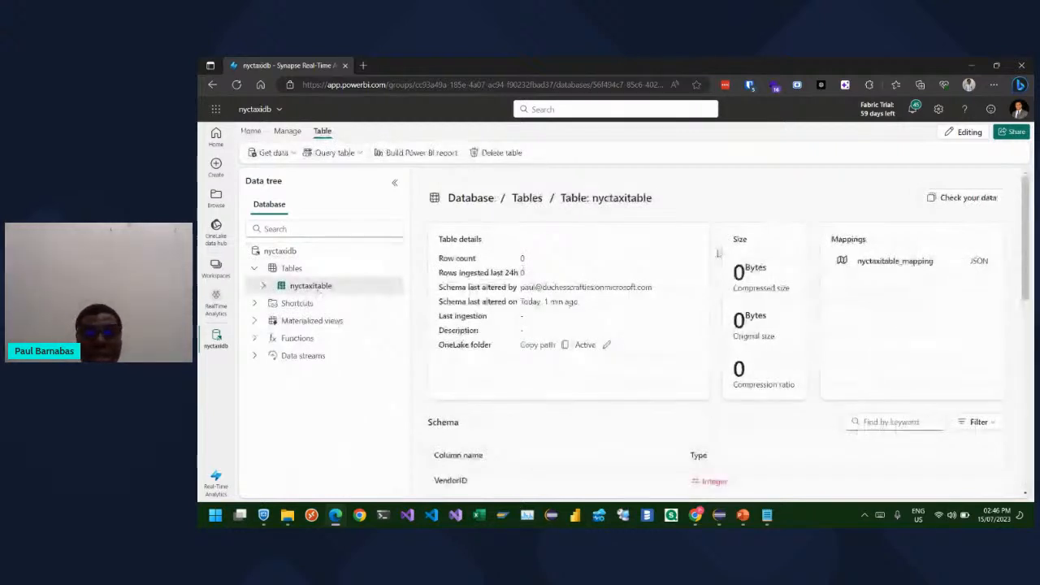
scroll(695, 378, "down", 2)
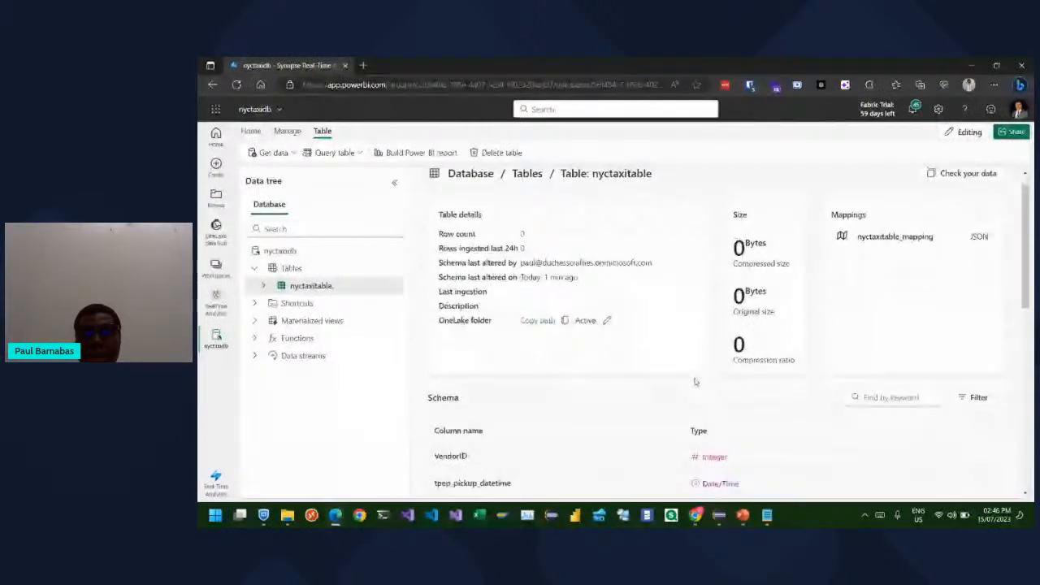
scroll(695, 382, "up", 2)
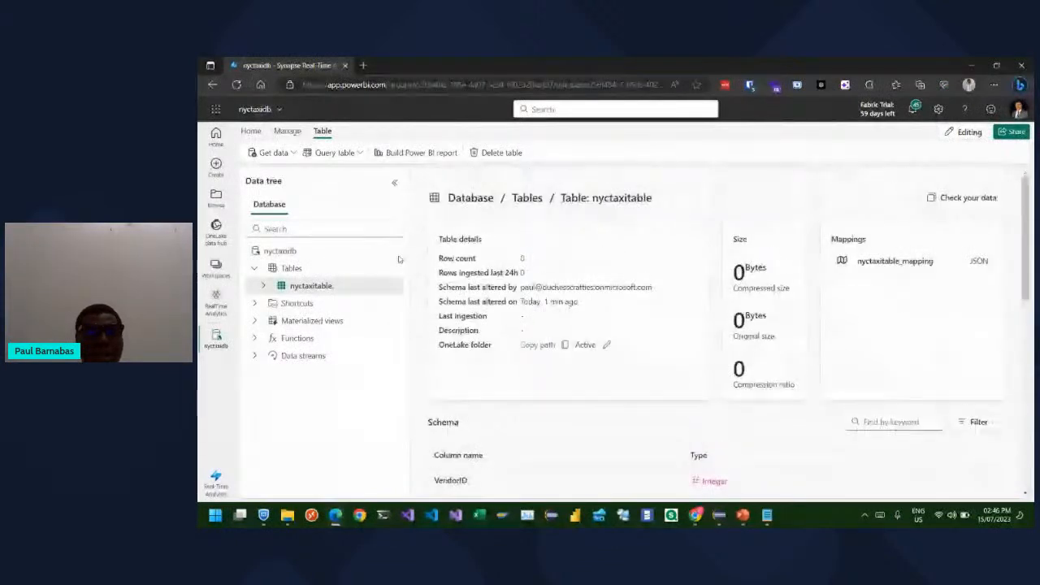
left_click(291, 156)
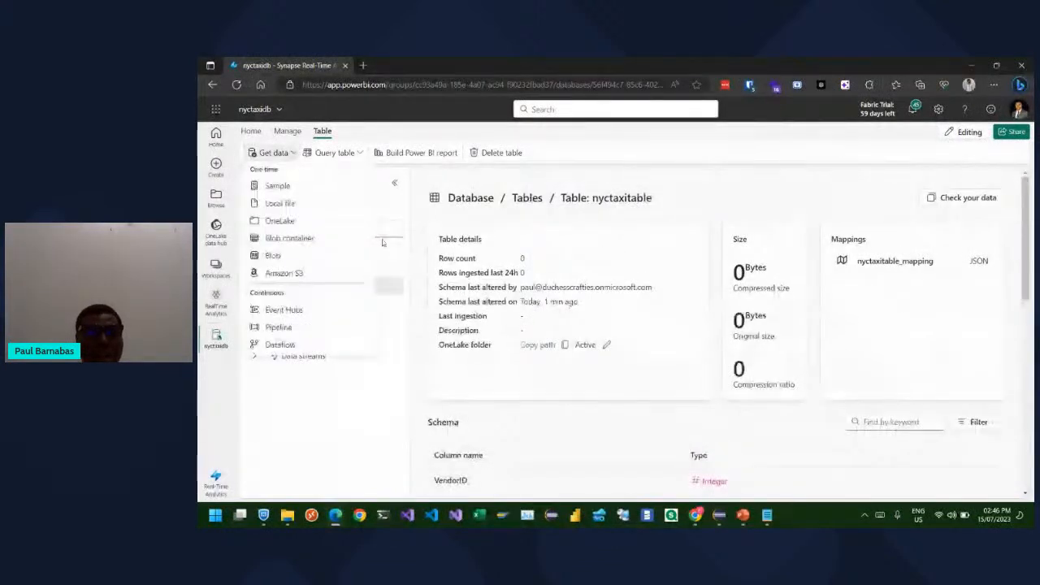
left_click(383, 239)
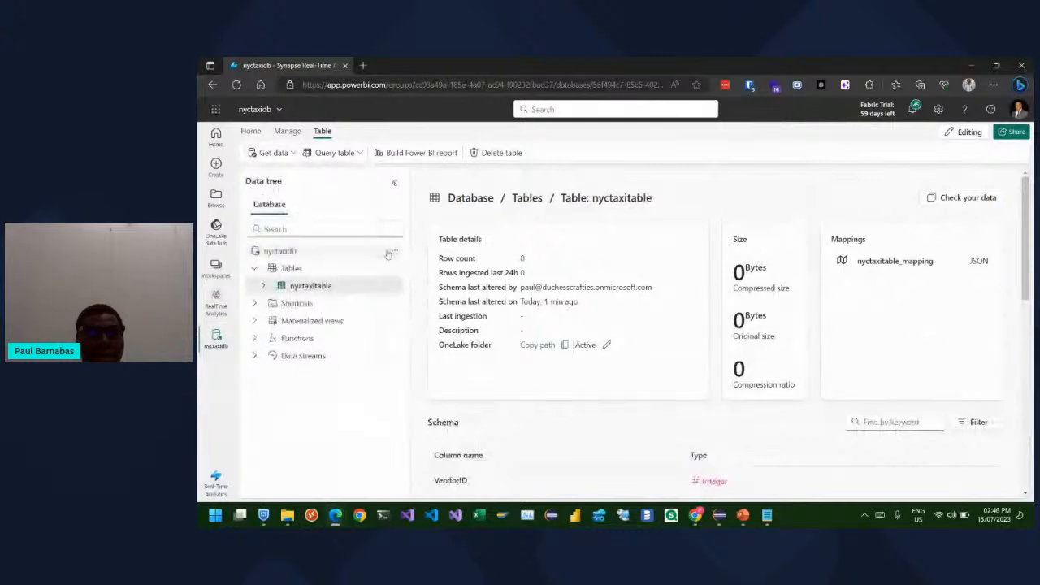
left_click(394, 253)
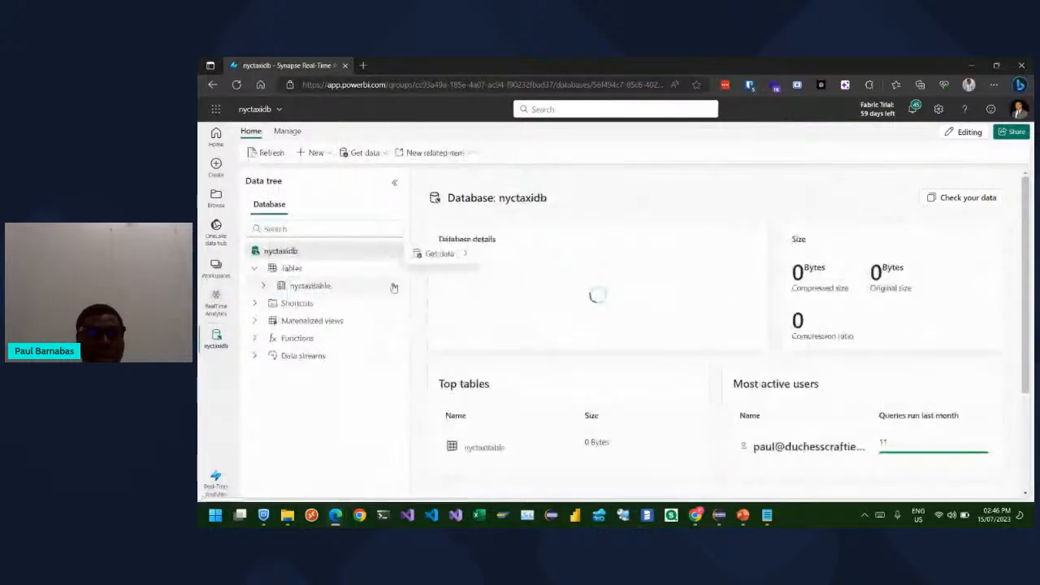
left_click(394, 288)
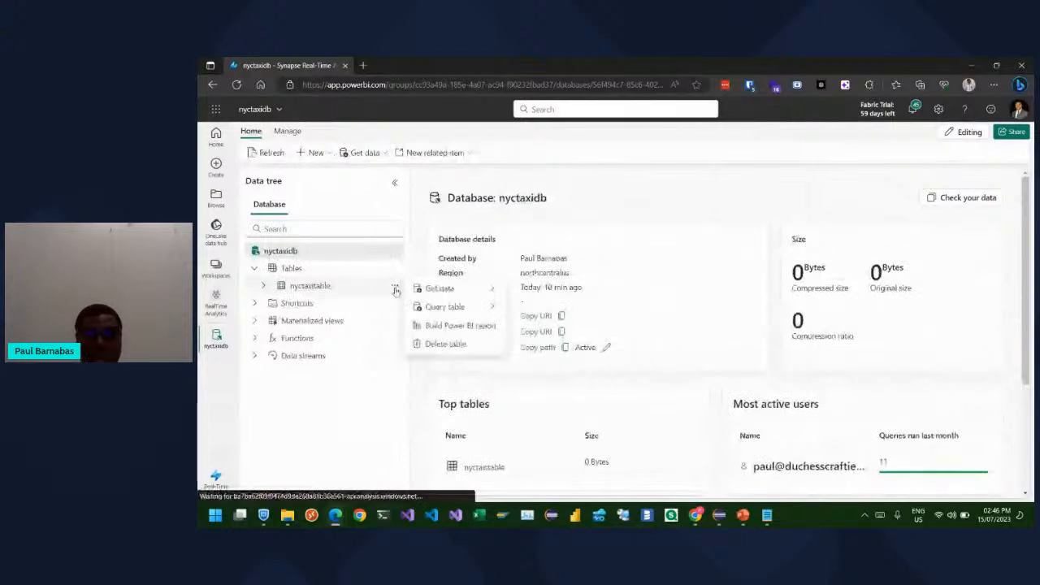
left_click(396, 289)
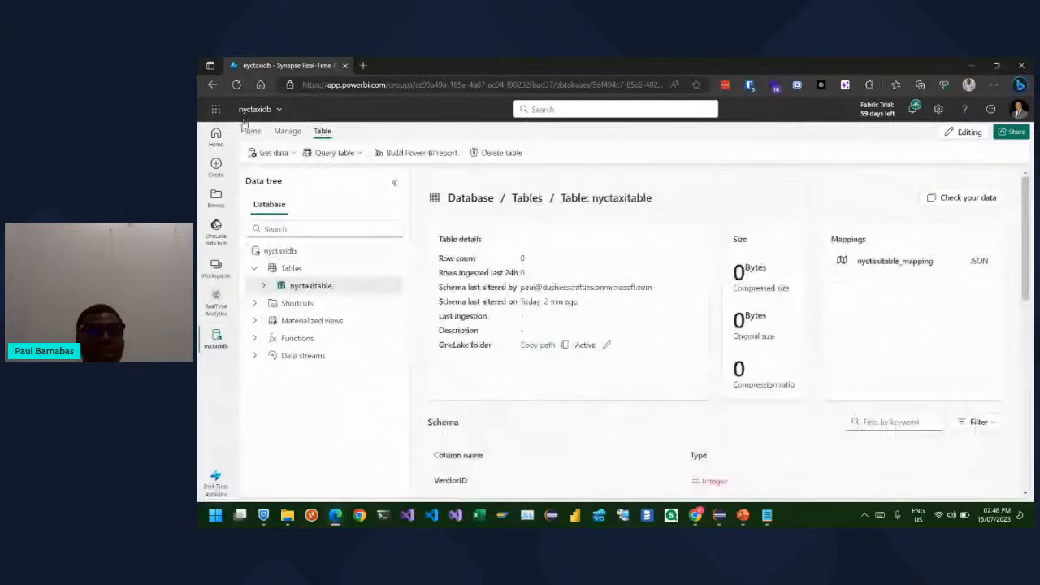
Reload the database page, review the nyctaxidb overview and open the nyctaxitable details
left_click(239, 86)
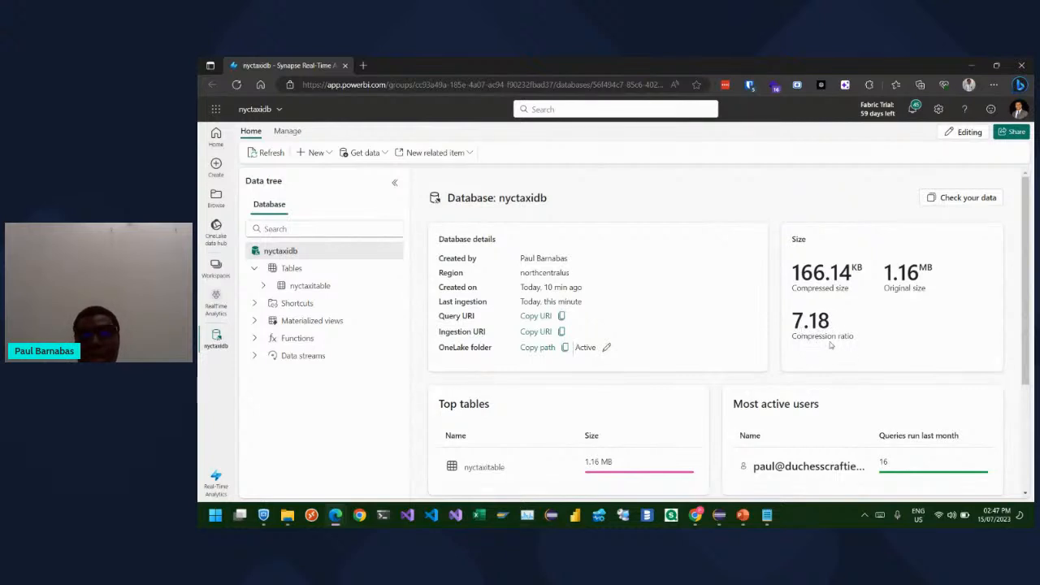
scroll(831, 345, "down", 3)
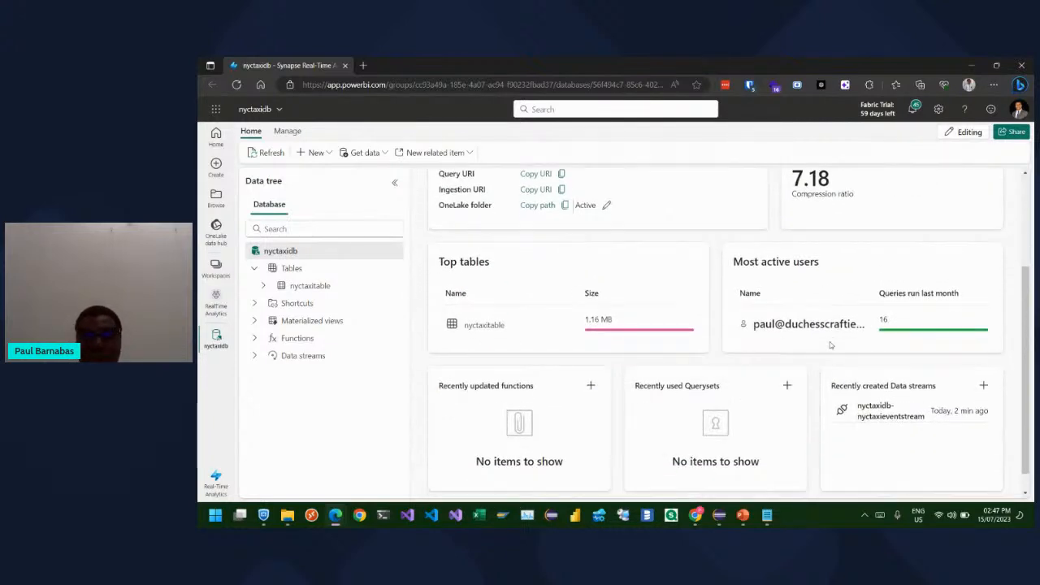
scroll(831, 345, "up", 3)
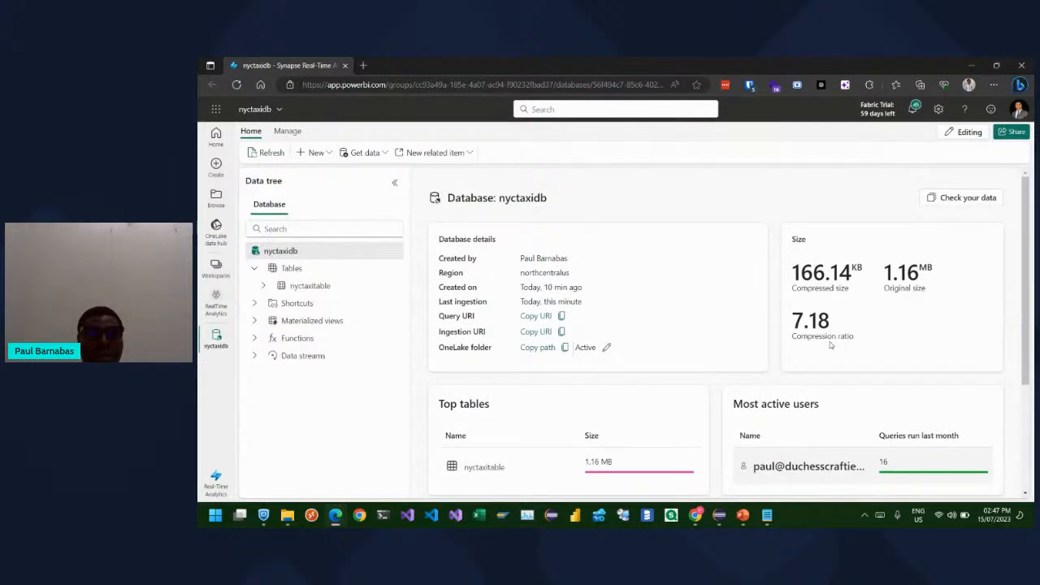
left_click(368, 291)
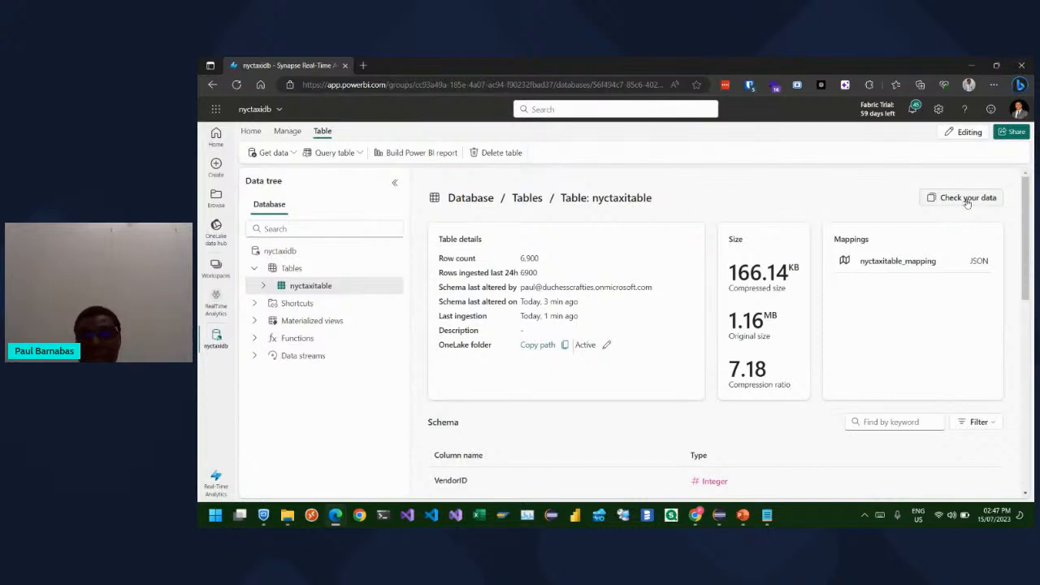
Review the template KQL queries offered for checking the data, and close the query pane
left_click(967, 197)
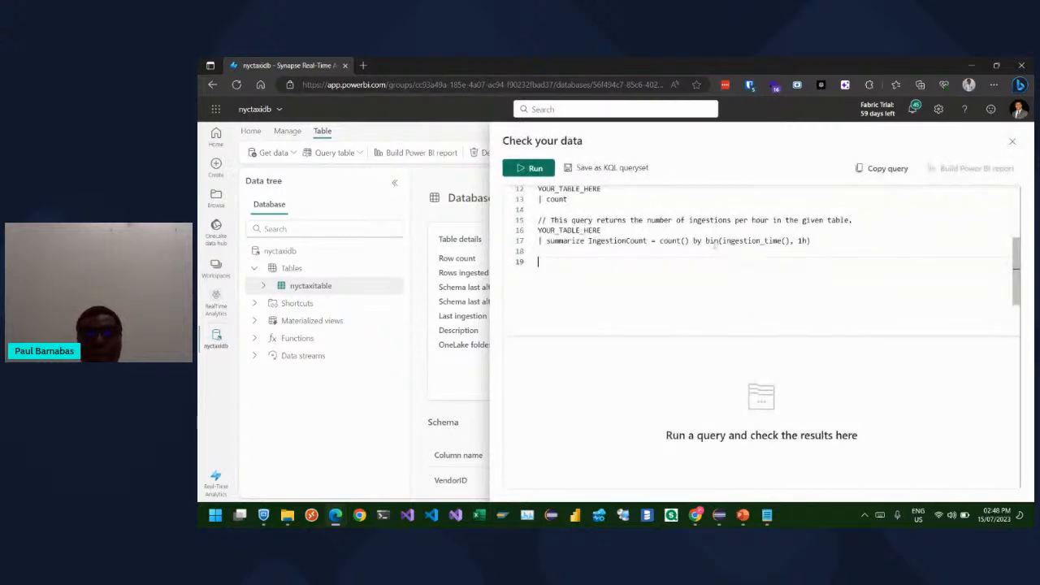
scroll(713, 245, "up", 5)
scroll(713, 245, "up", 1)
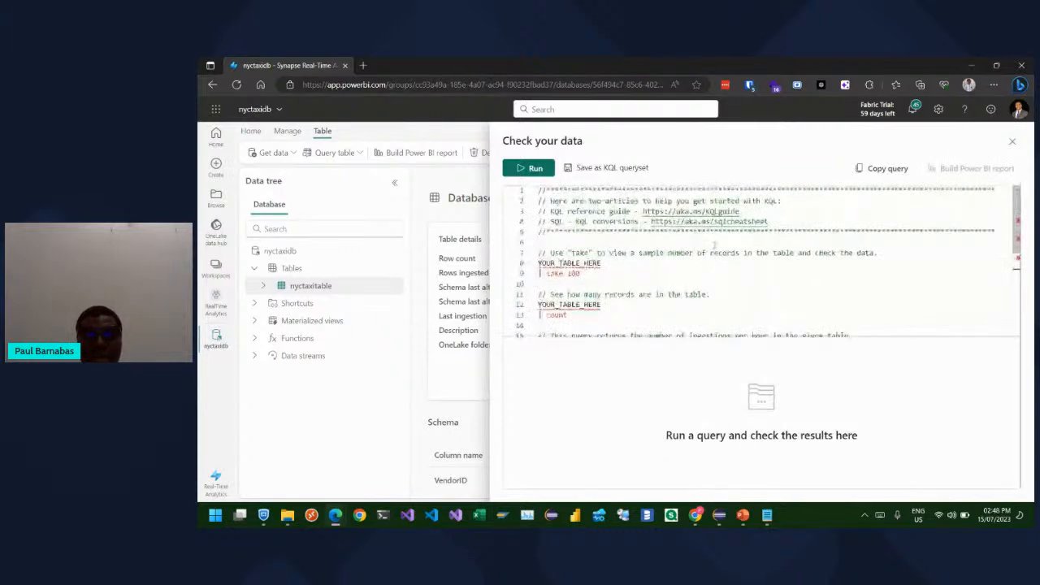
scroll(714, 246, "down", 5)
left_click(714, 245)
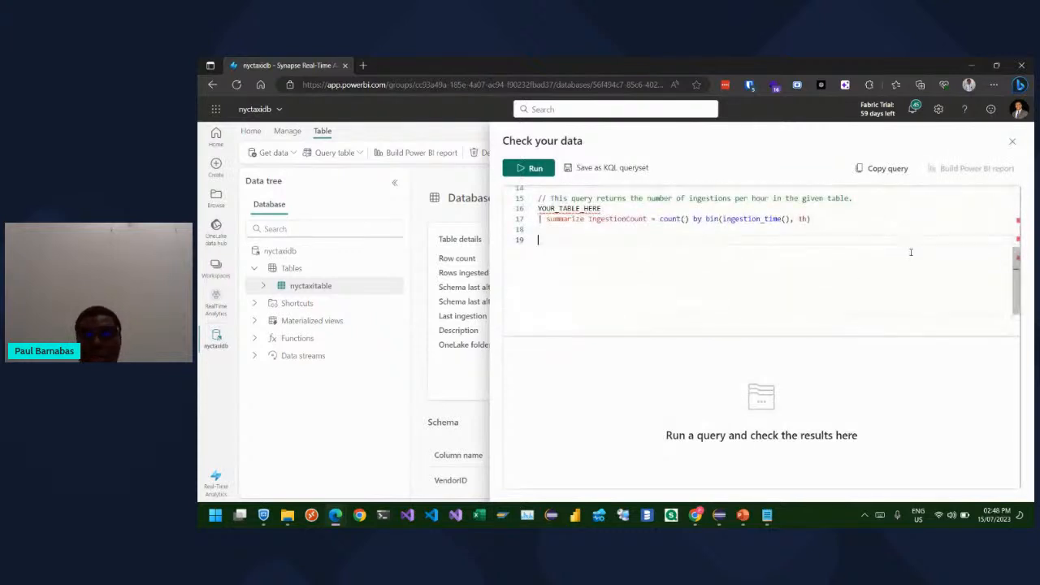
left_click(1011, 144)
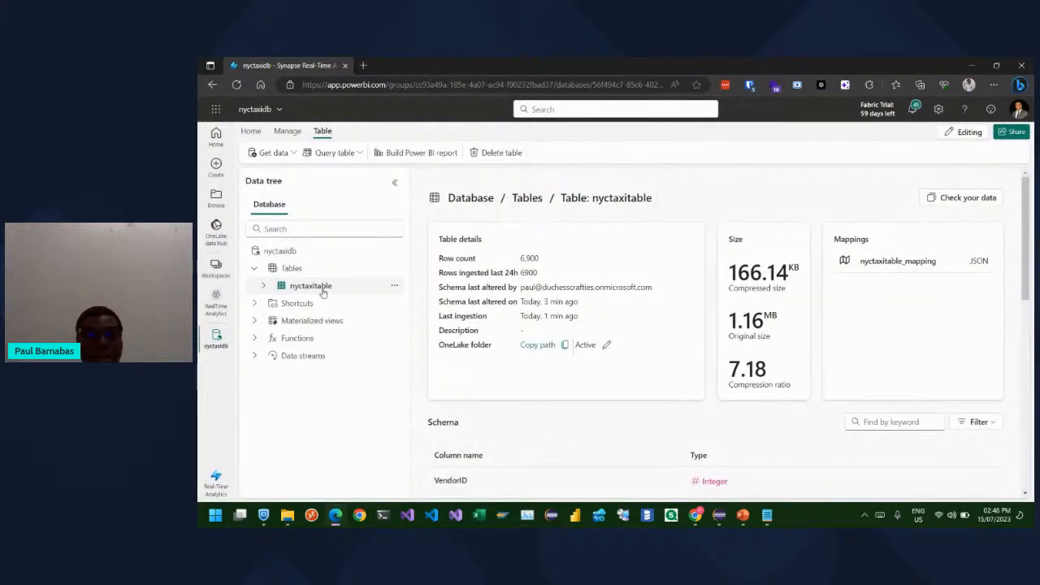
Run the predefined query on nyctaxitable that shows any 100 records
left_click(395, 288)
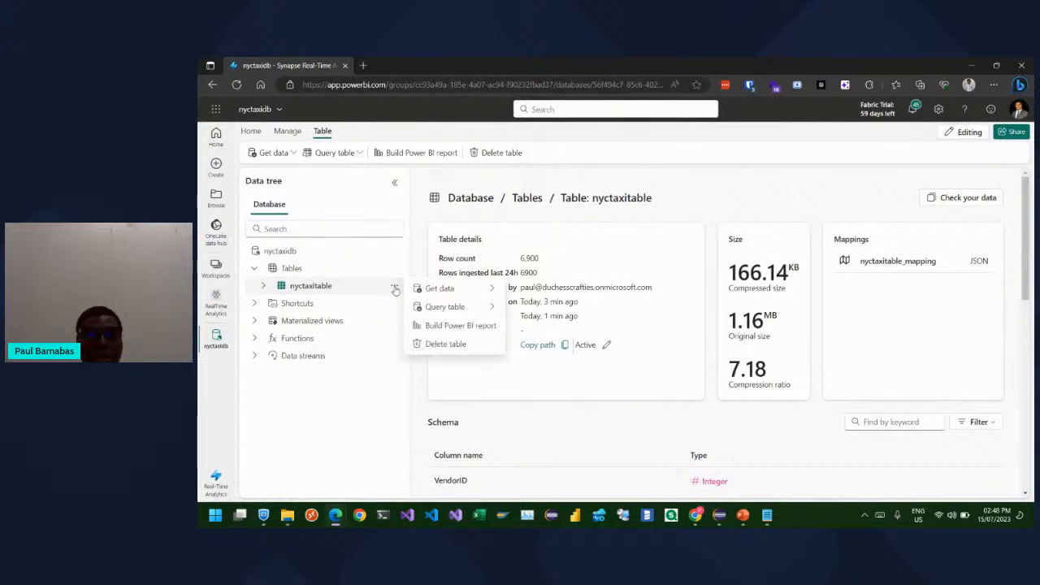
mouse_move(483, 288)
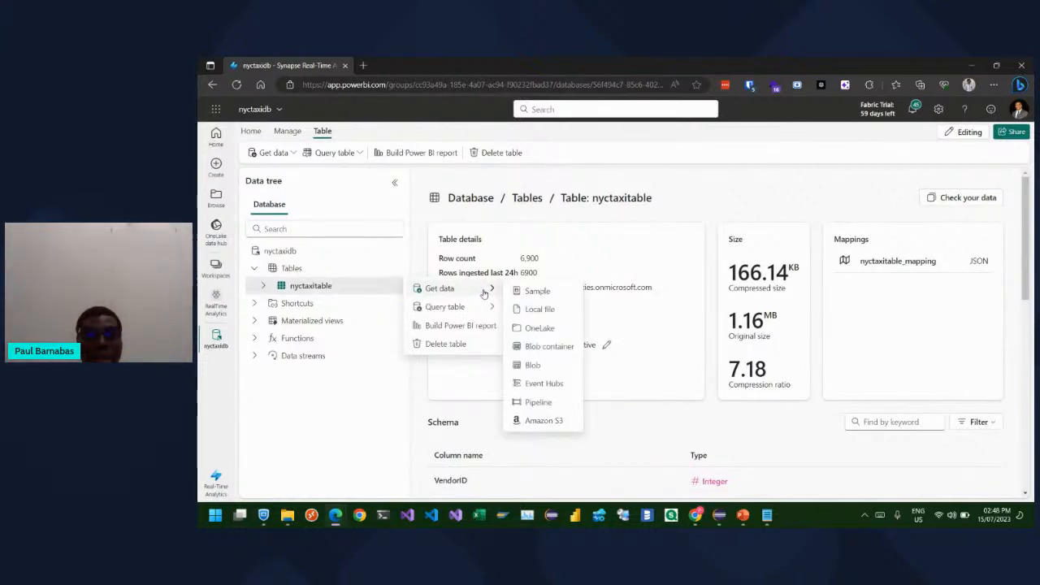
mouse_move(484, 306)
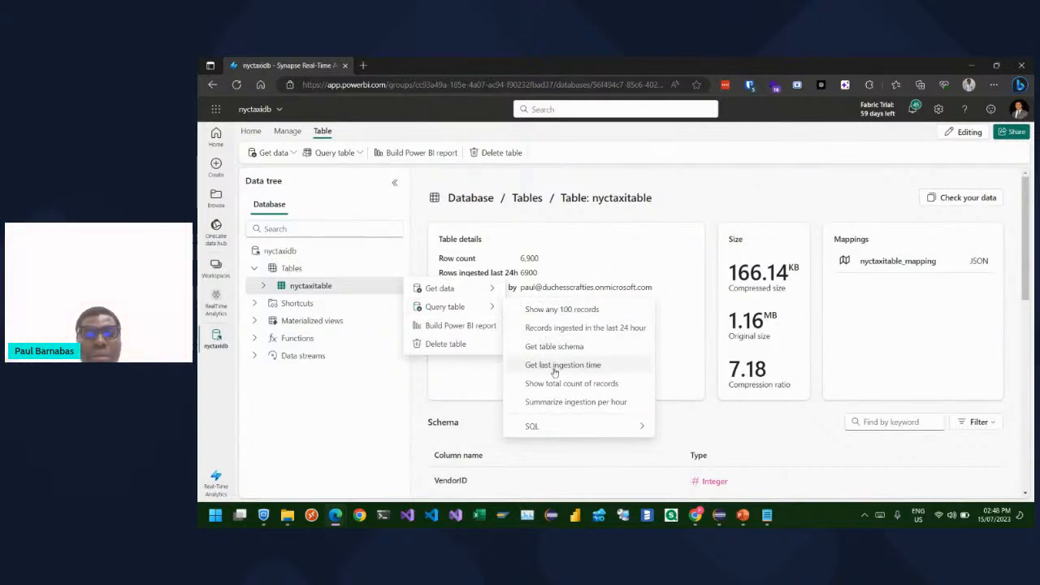
left_click(557, 309)
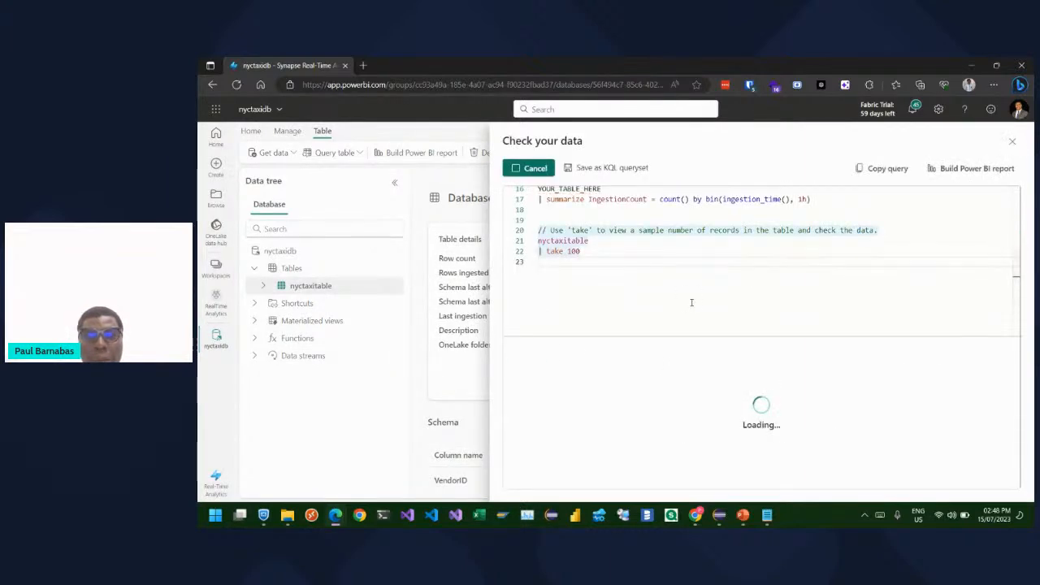
Examine the table name and take 100 clause of the query, its execution statistics and the returned records
left_click(592, 254)
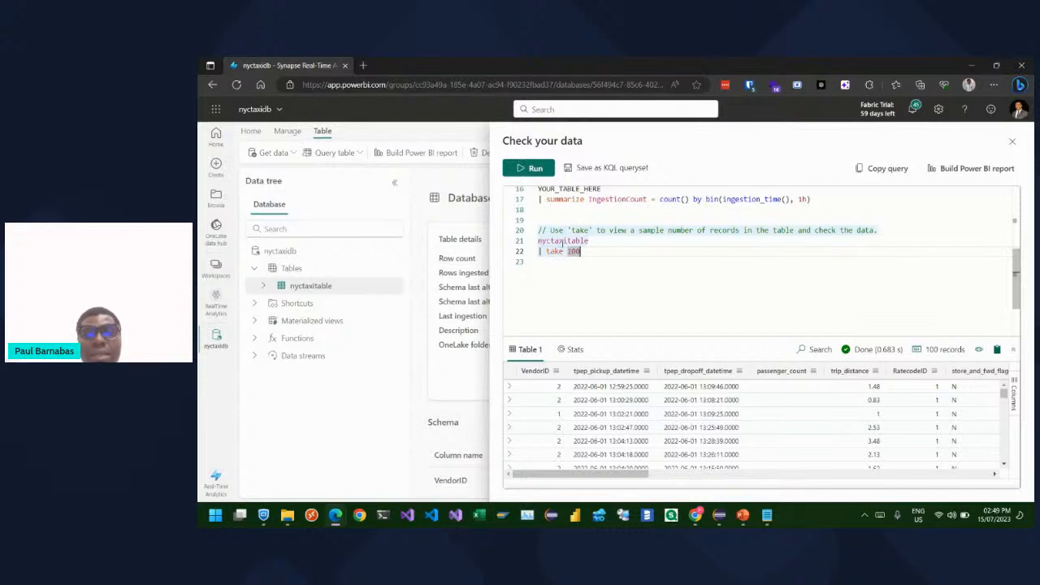
mouse_move(571, 241)
double_click(574, 240)
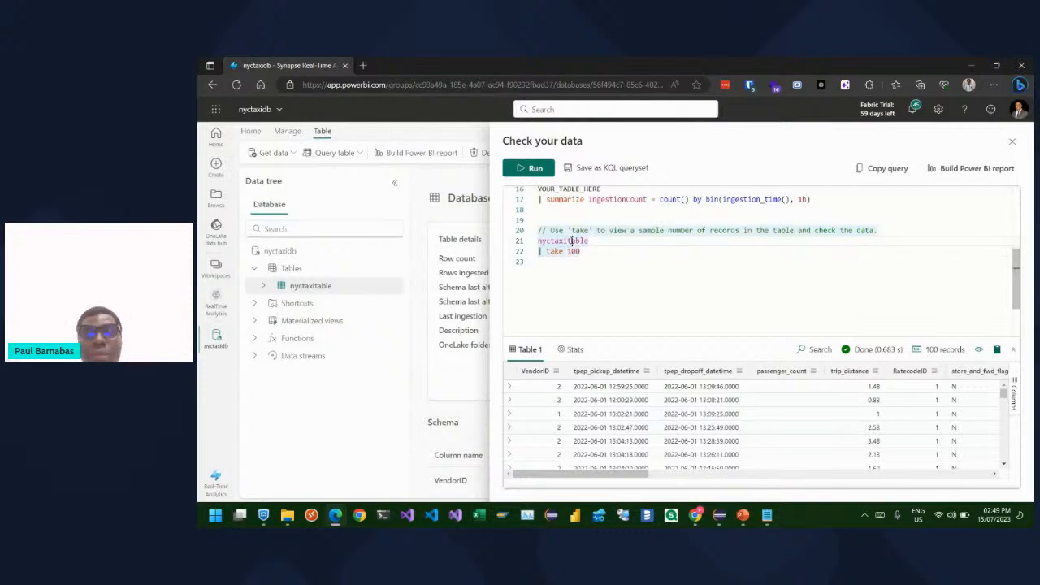
left_click(543, 252)
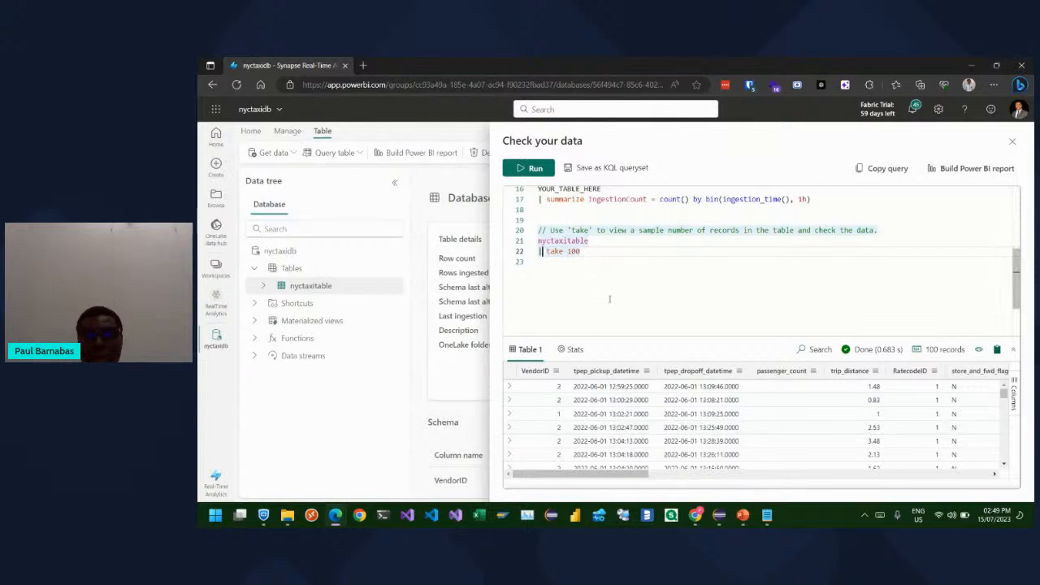
left_click(554, 356)
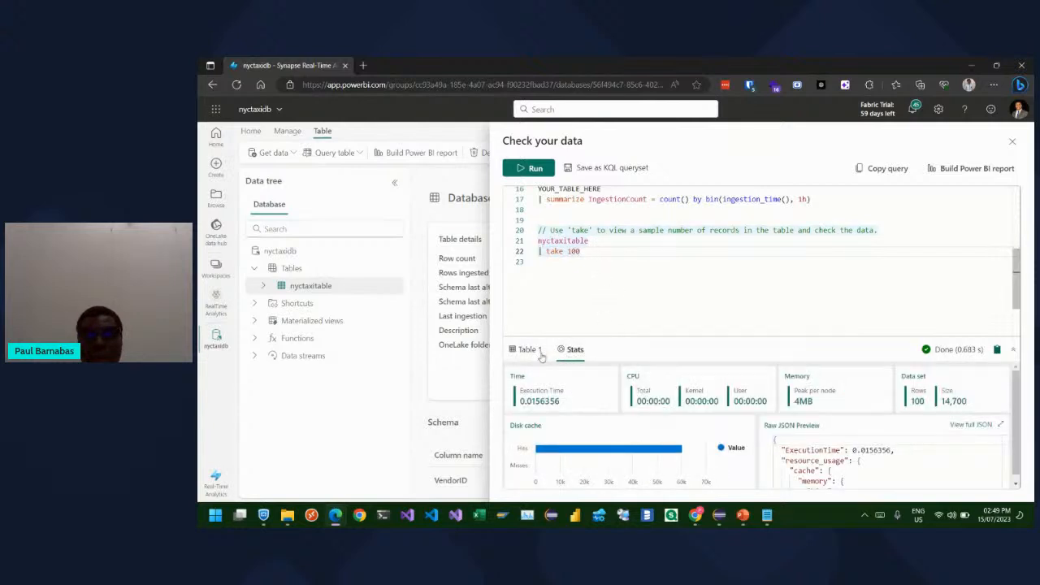
left_click(527, 350)
left_click(592, 256)
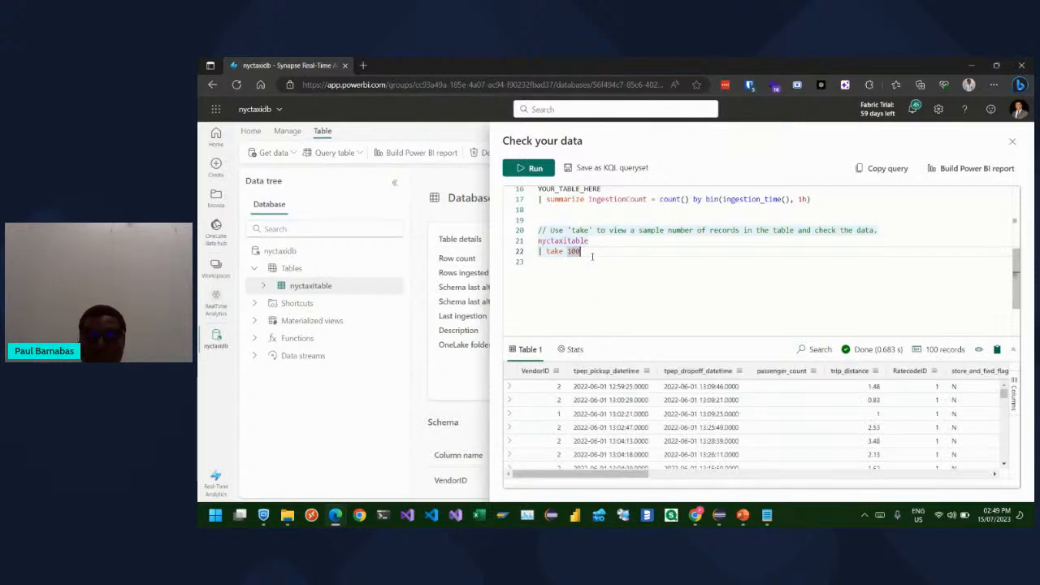
Write a new query below the take 100 query that applies getschema to nyctaxitable
key("Return")
key("Return")
type("ny")
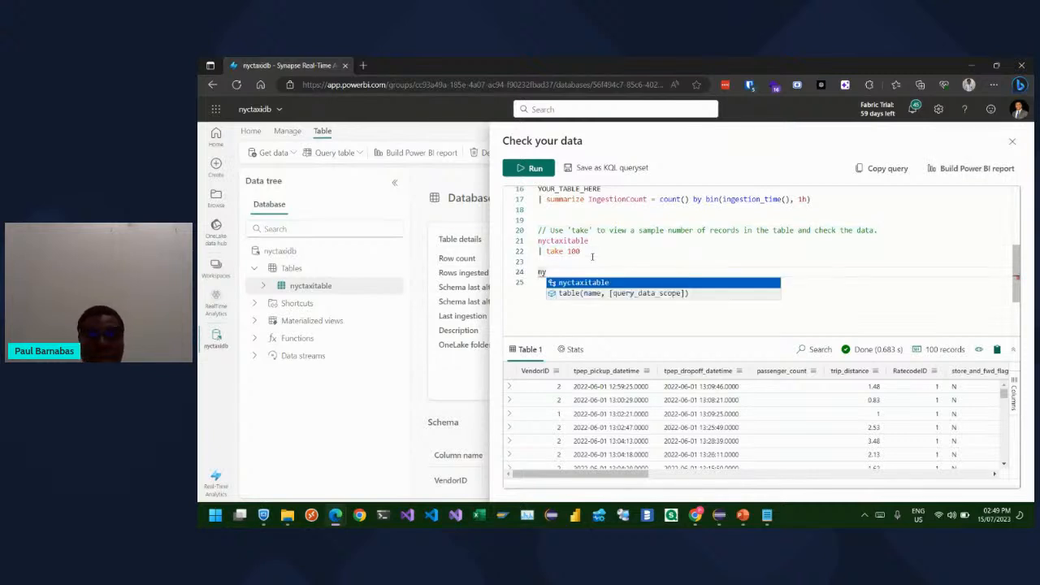
key("Tab")
key("Return")
type("| sc")
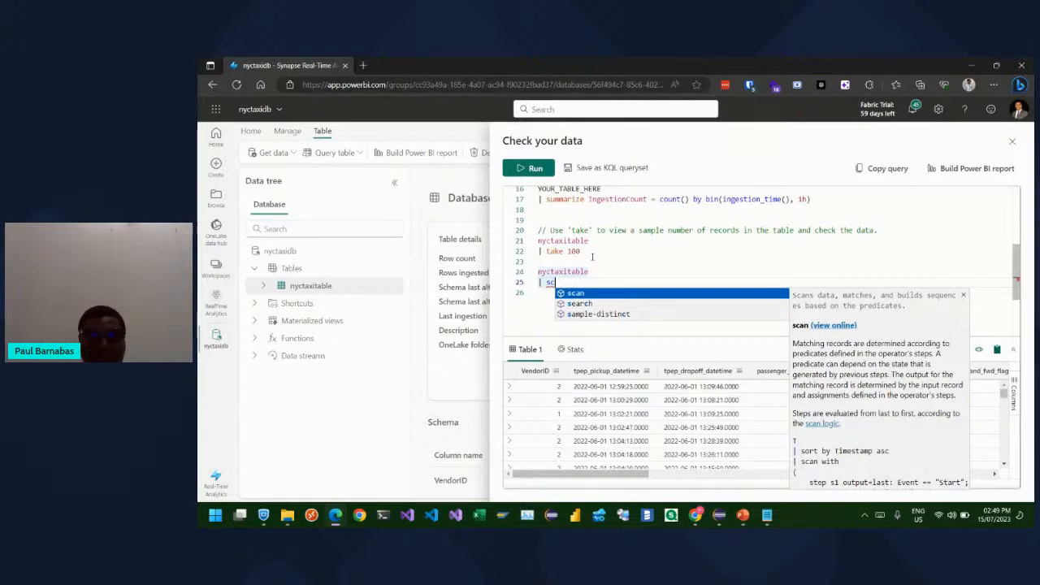
type("h")
key("BackSpace")
key("BackSpace")
key("BackSpace")
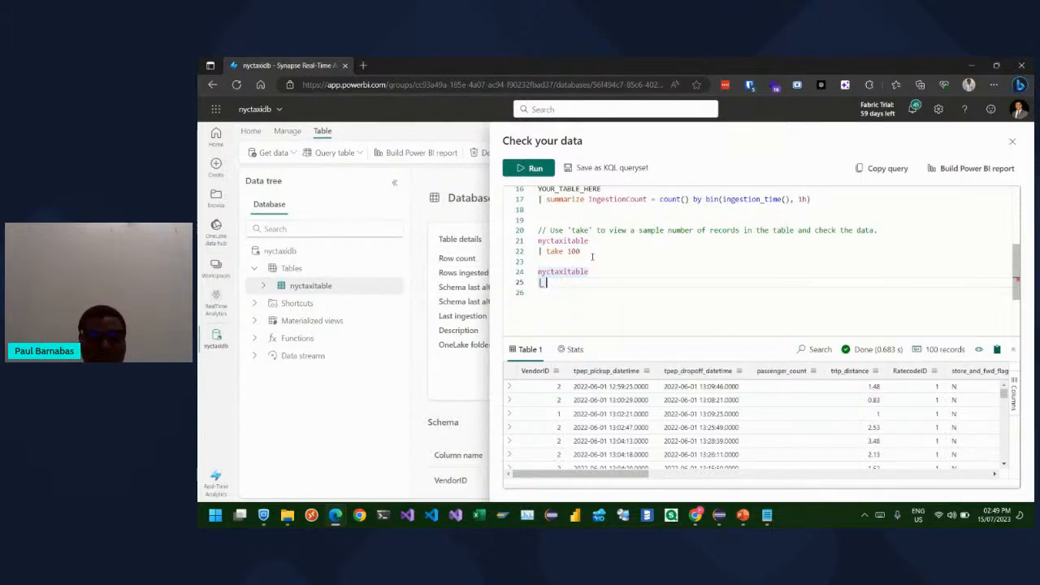
type("getschema")
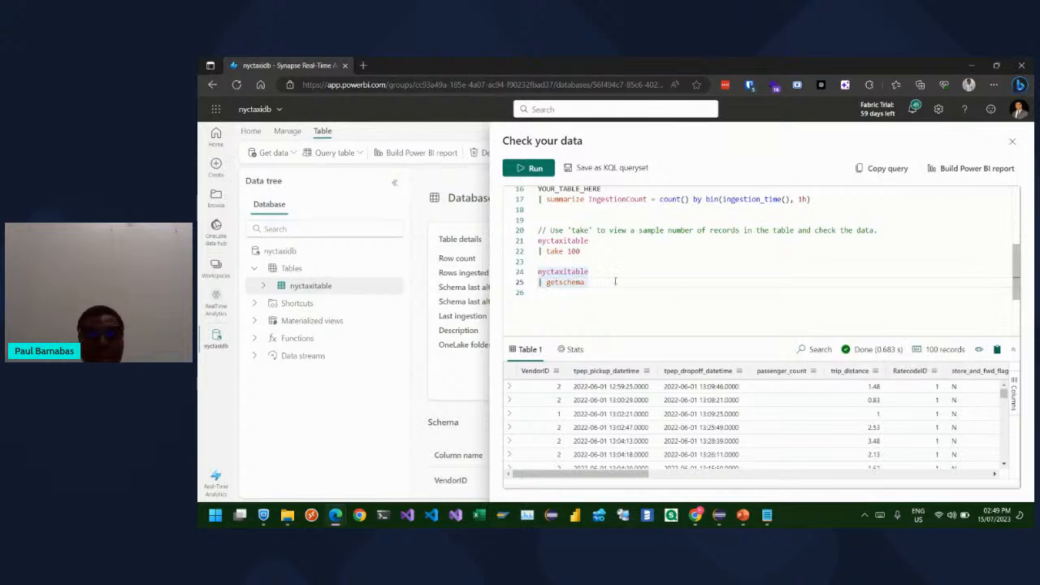
Run only the getschema query and look through the listed columns and their data types
left_click_drag(596, 284, 538, 271)
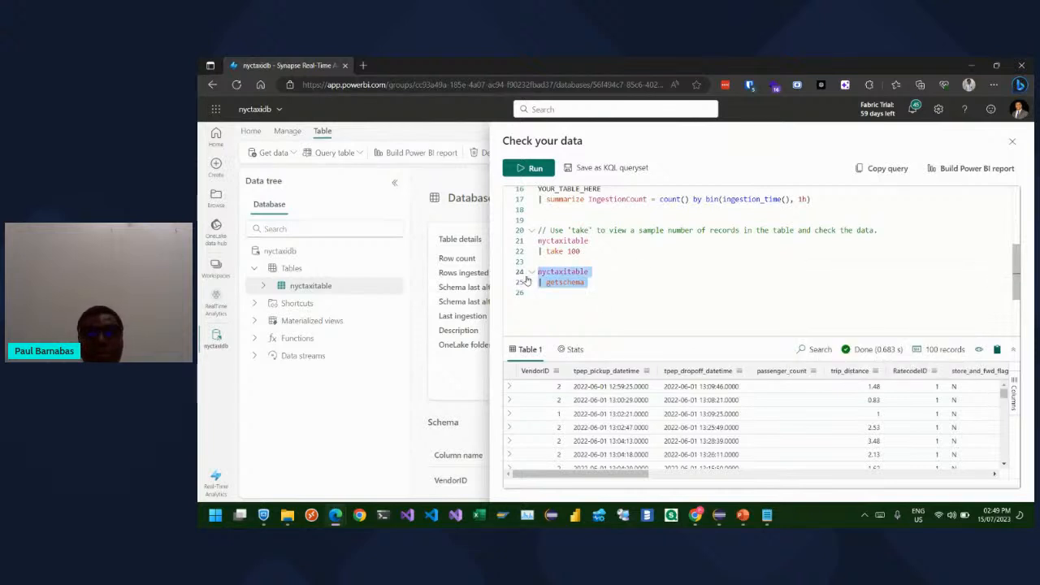
left_click(517, 170)
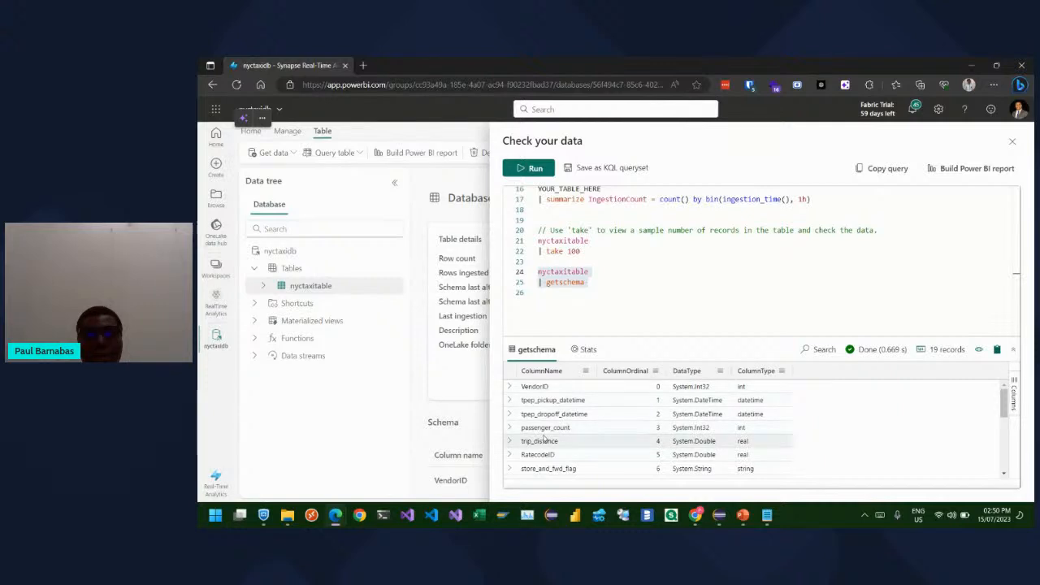
scroll(545, 439, "down", 3)
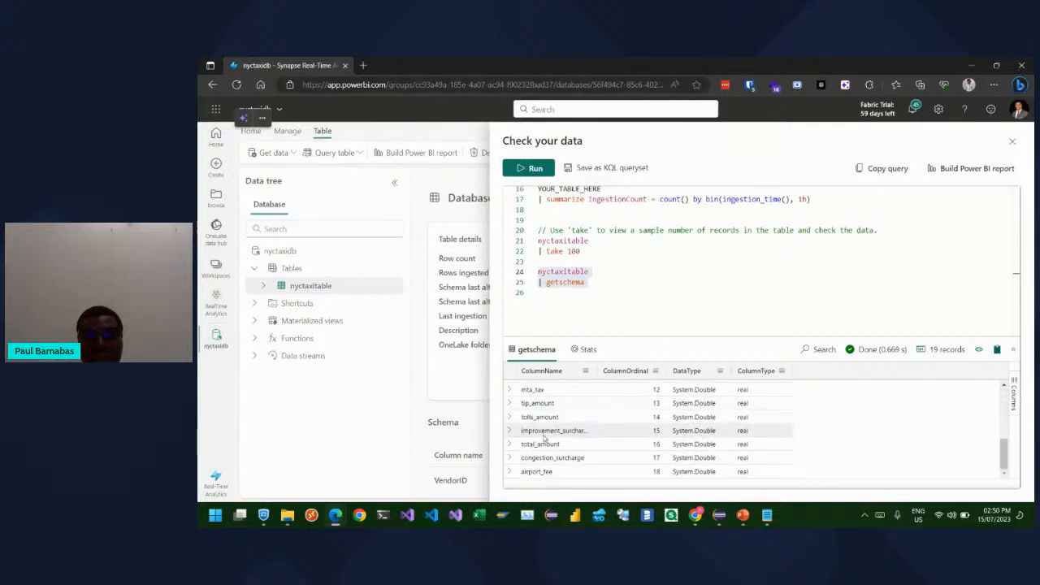
scroll(545, 439, "up", 3)
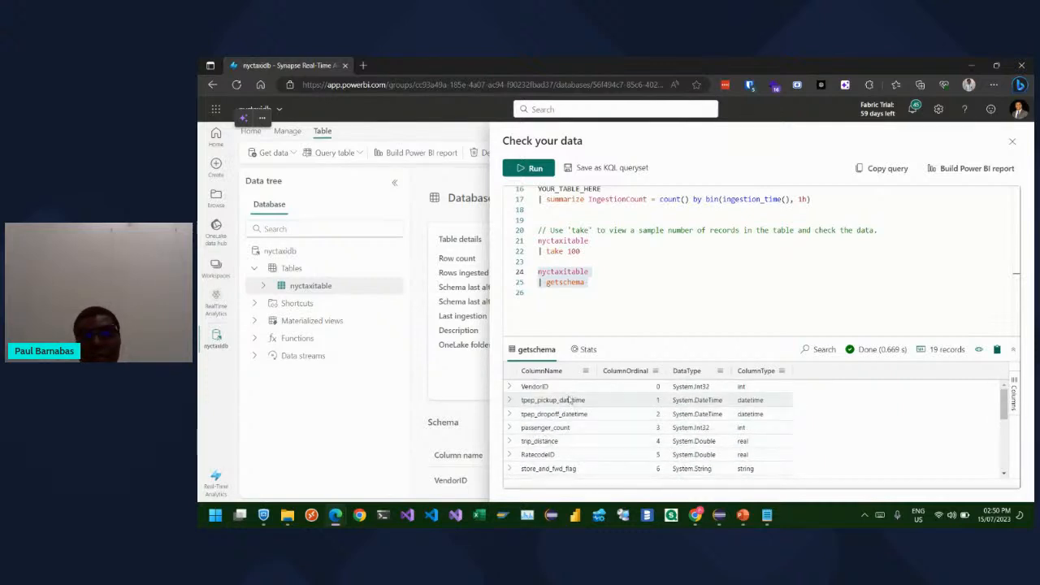
left_click(590, 283)
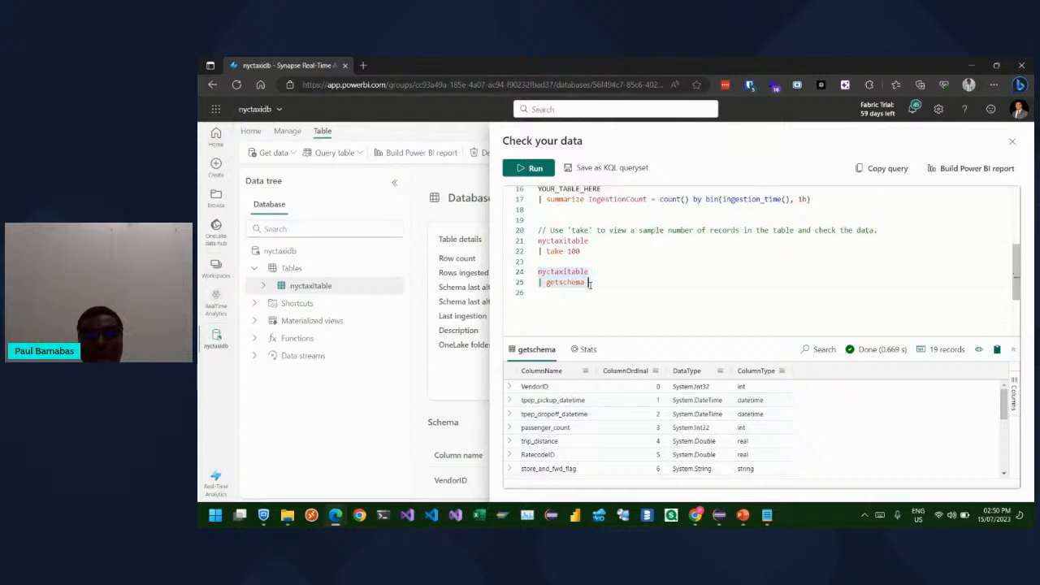
left_click(655, 306)
key("Return")
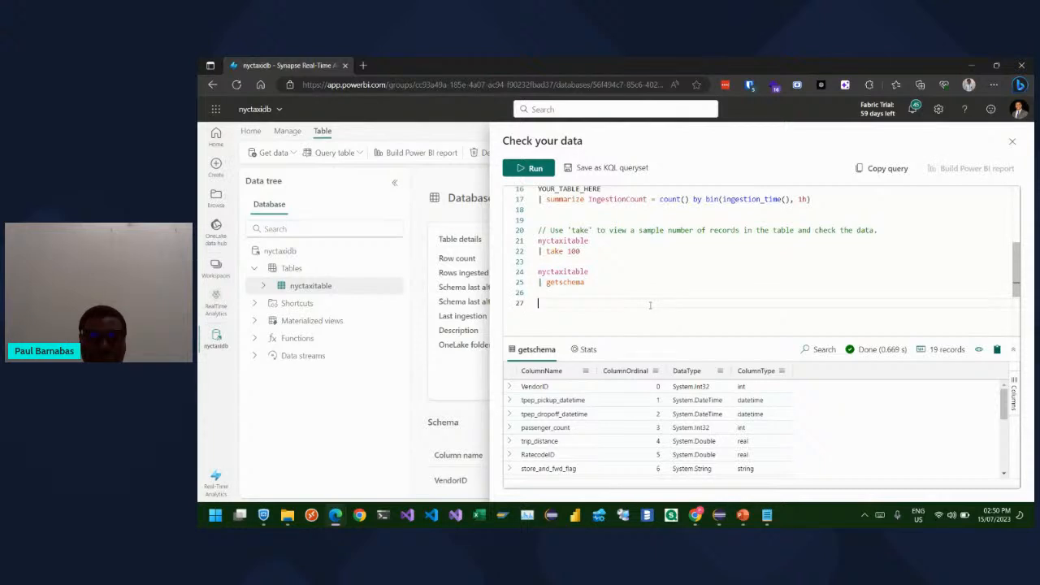
type("ny")
key("BackSpace")
key("BackSpace")
key("BackSpace")
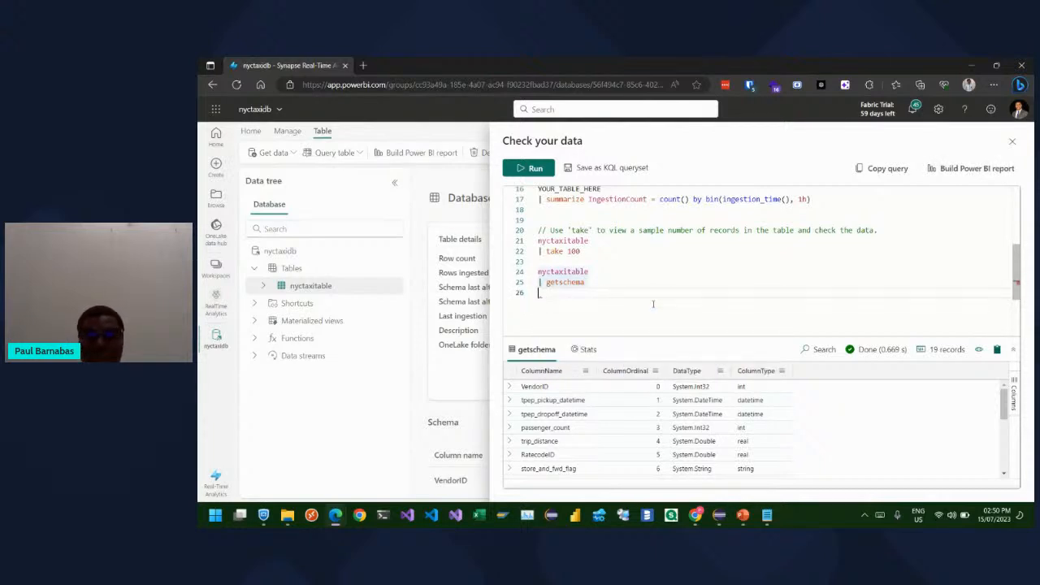
Replace the table placeholder in the record-count query with nyctaxitable, and run only that query twice
scroll(740, 267, "up", 5)
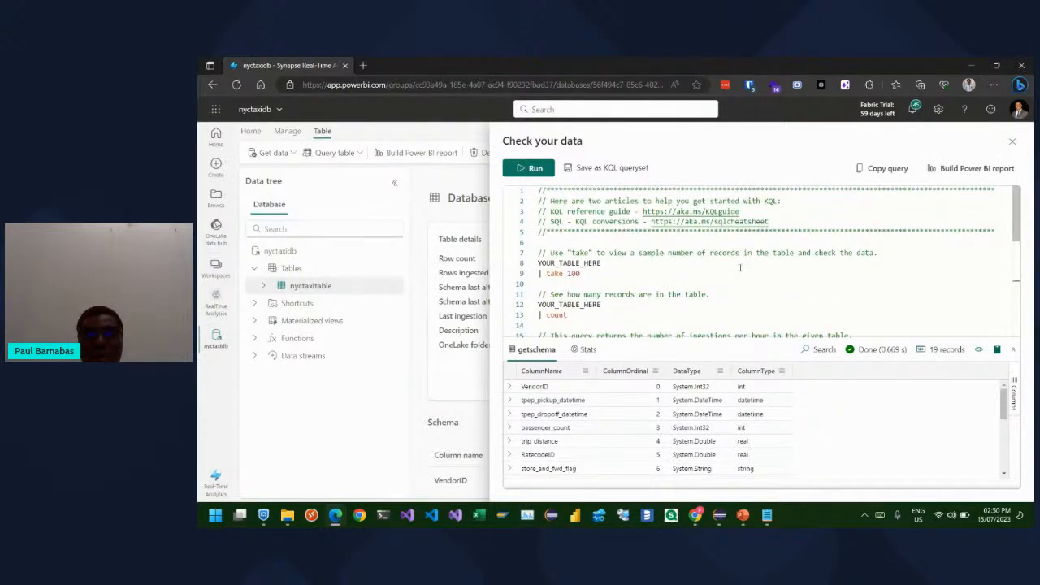
scroll(739, 267, "down", 2)
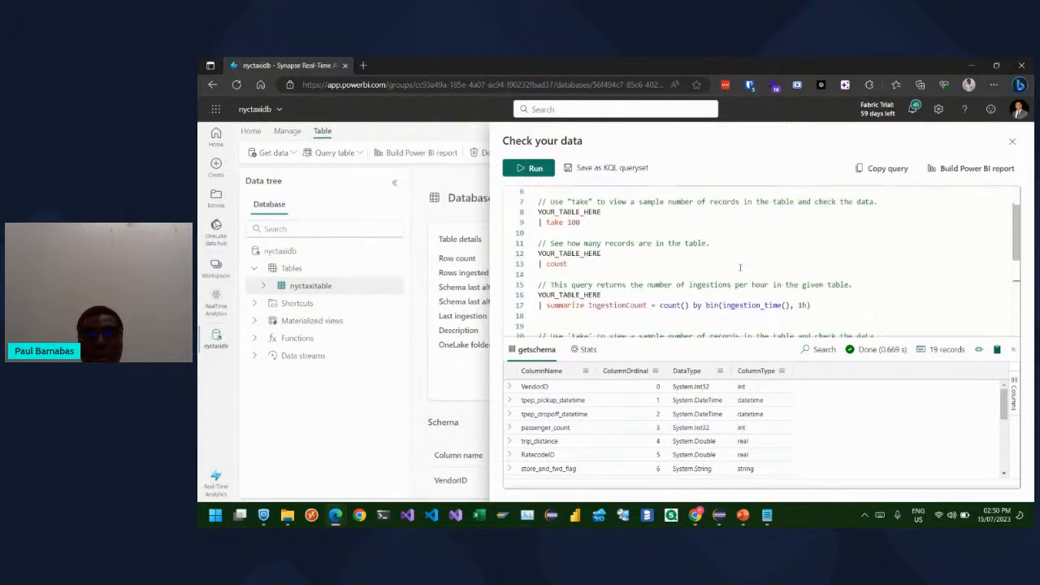
double_click(588, 251)
type("ny")
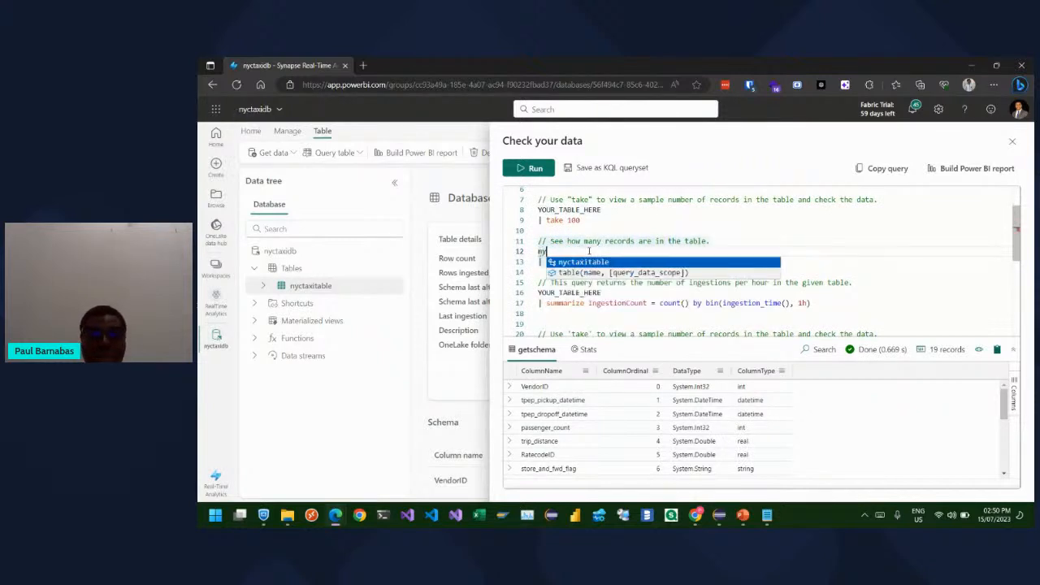
key("Tab")
left_click_drag(567, 261, 539, 252)
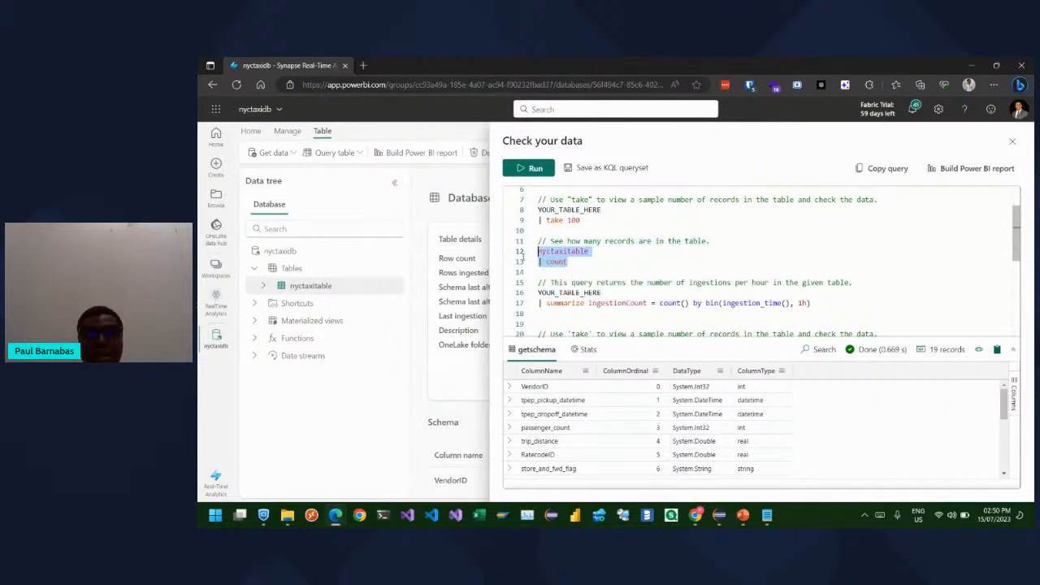
left_click(528, 168)
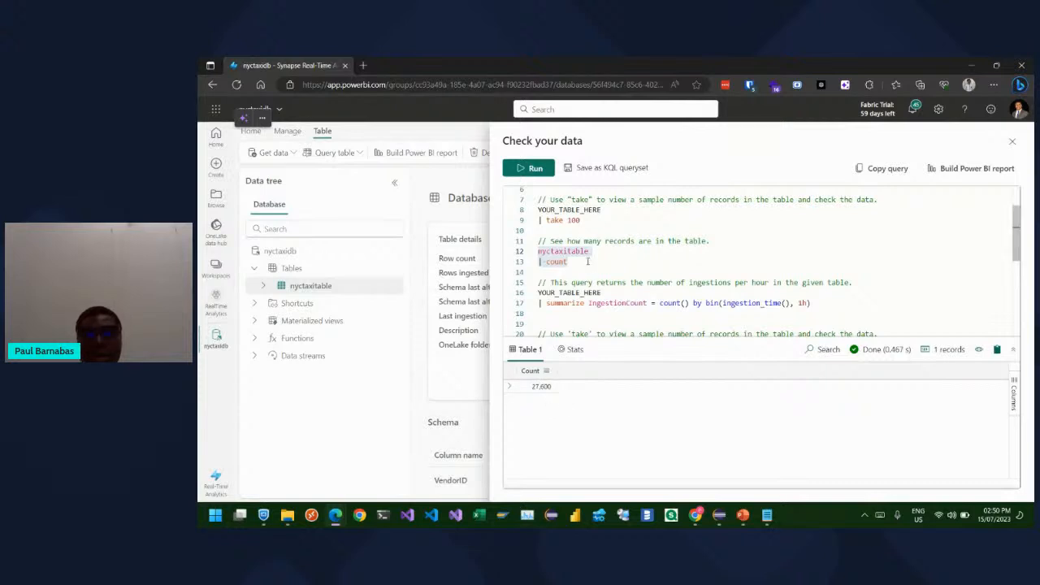
left_click_drag(587, 262, 517, 255)
left_click(529, 168)
Point the ingestion-count query at nyctaxitable, set its ingestion_time bin to 5m, and run only that query
double_click(601, 292)
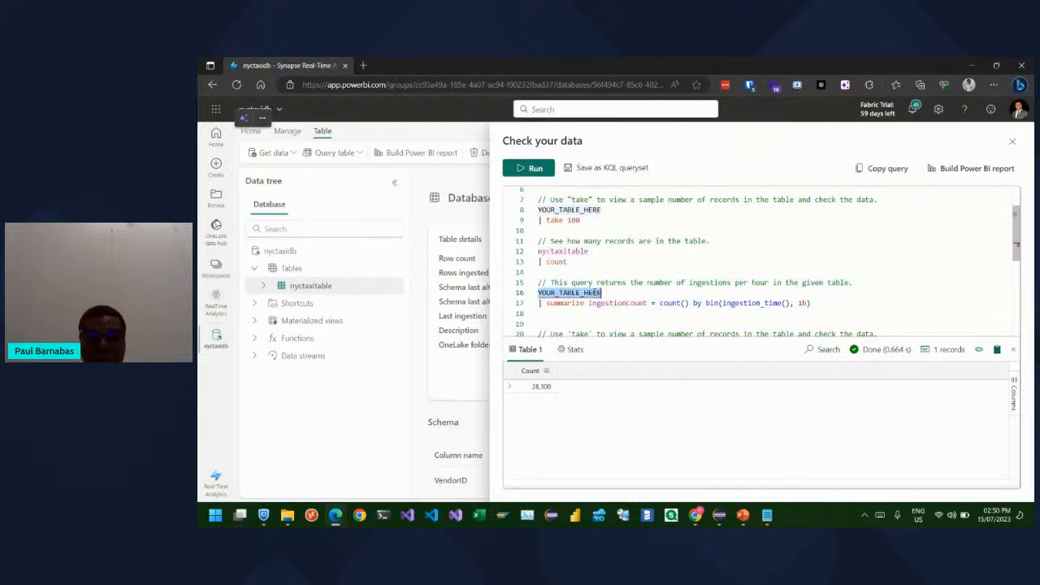
type("ny")
key("Tab")
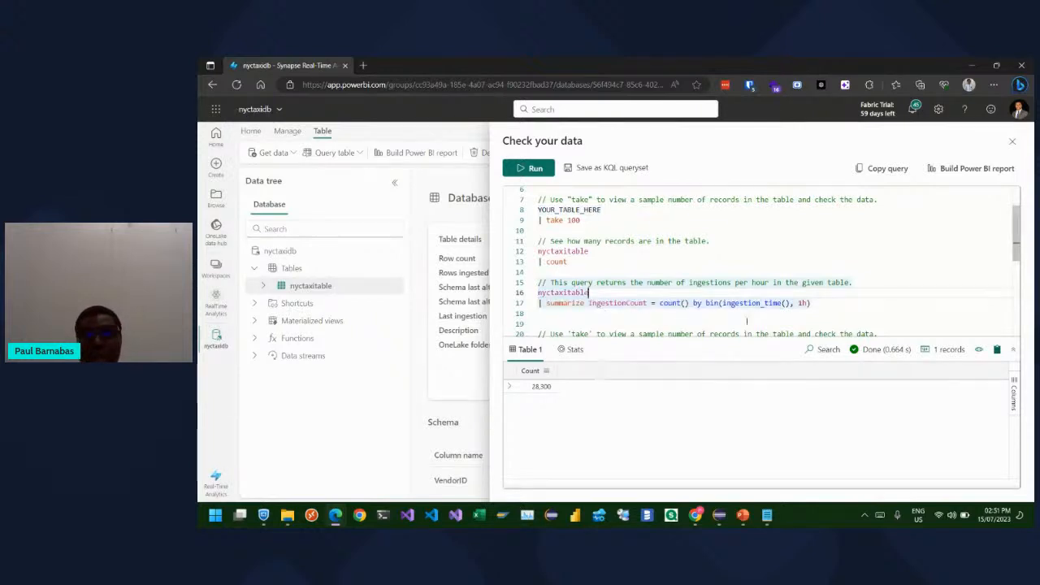
double_click(803, 302)
key("BackSpace")
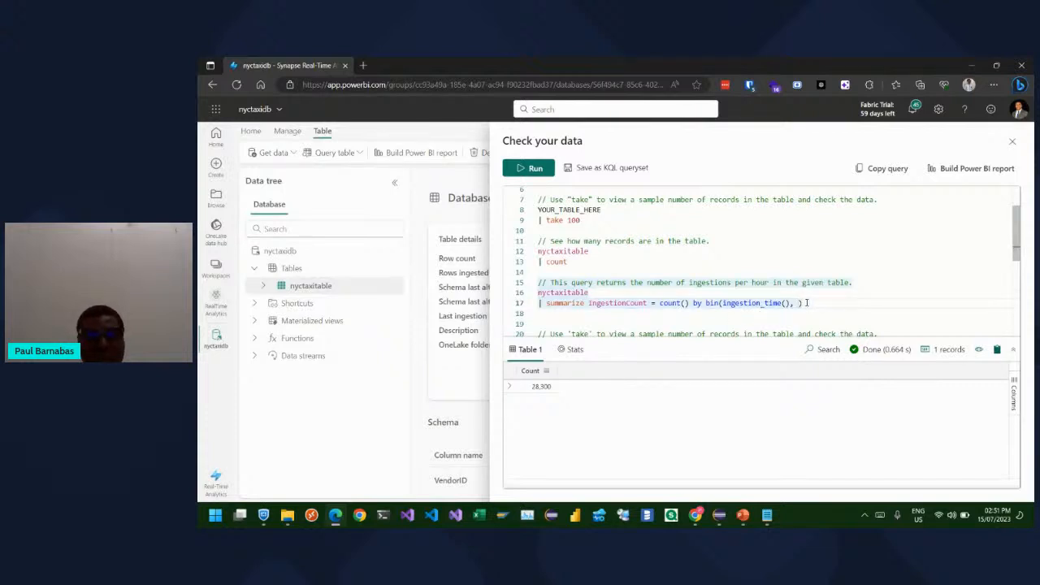
type("5m")
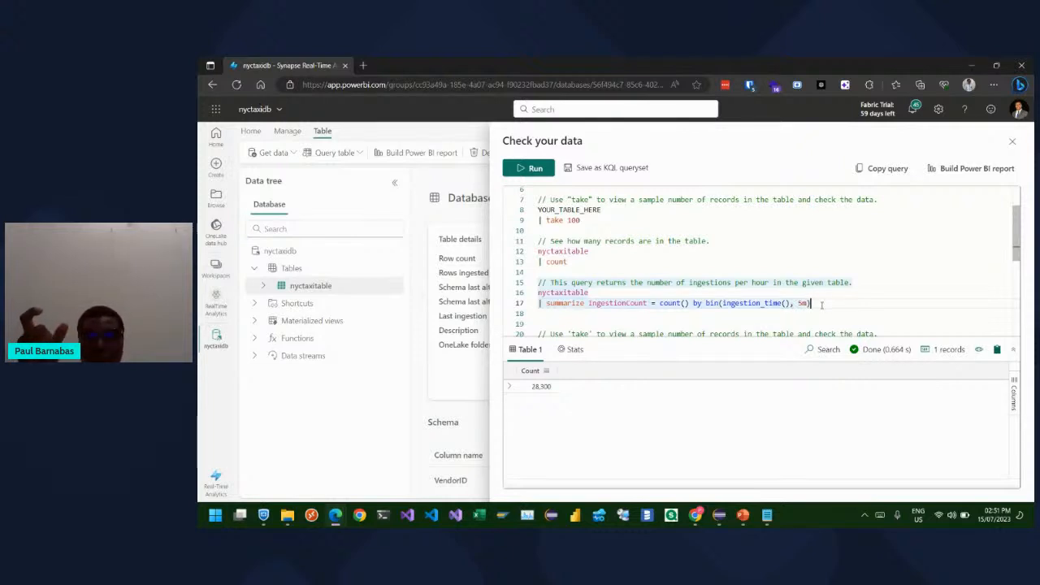
left_click_drag(822, 304, 537, 292)
left_click(530, 168)
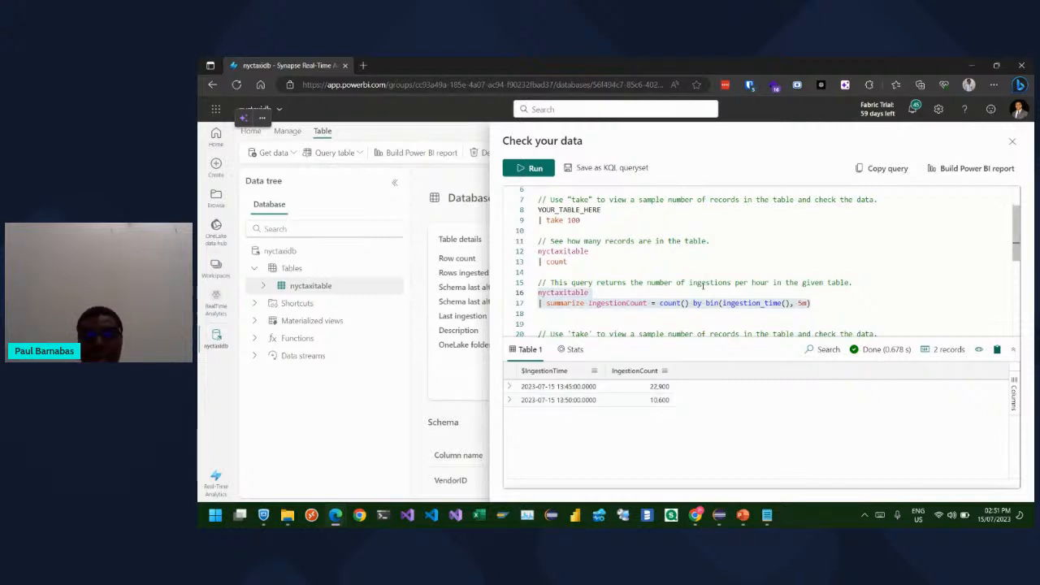
Add an empty line below the getschema query at the end of the script
scroll(703, 286, "down", 1)
scroll(703, 286, "down", 3)
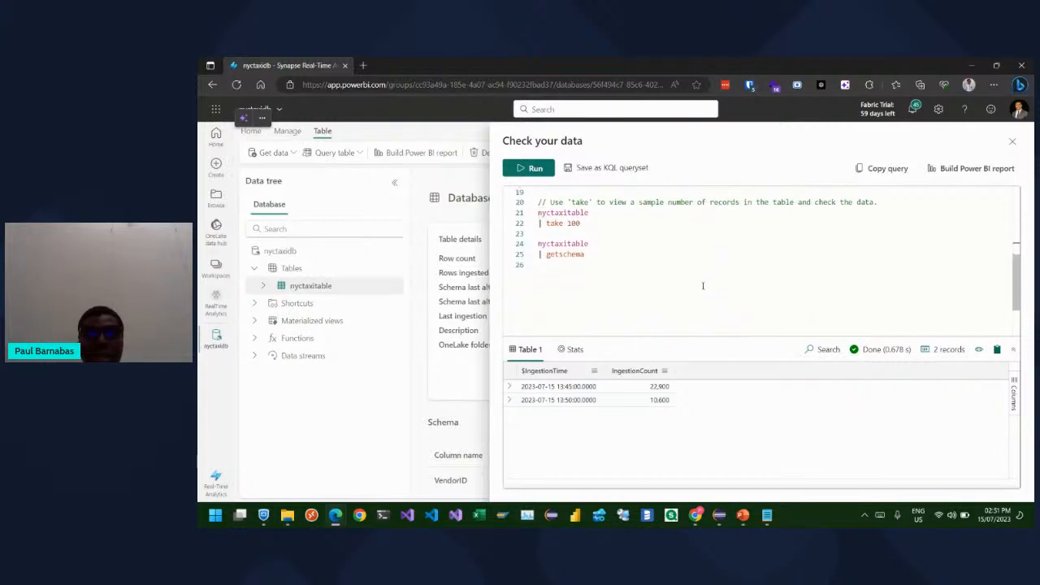
scroll(703, 286, "up", 3)
scroll(703, 286, "up", 2)
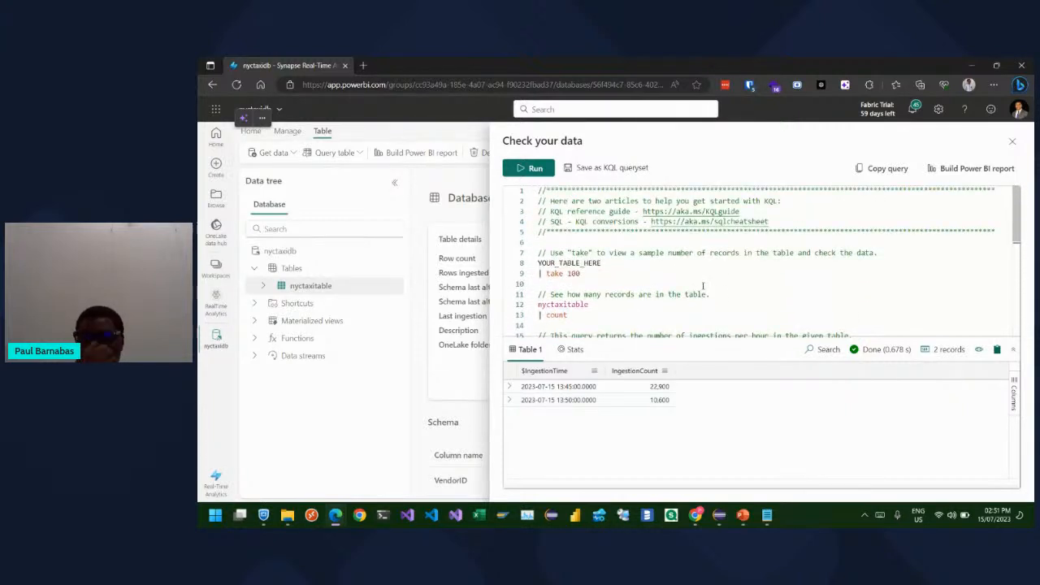
scroll(703, 286, "down", 4)
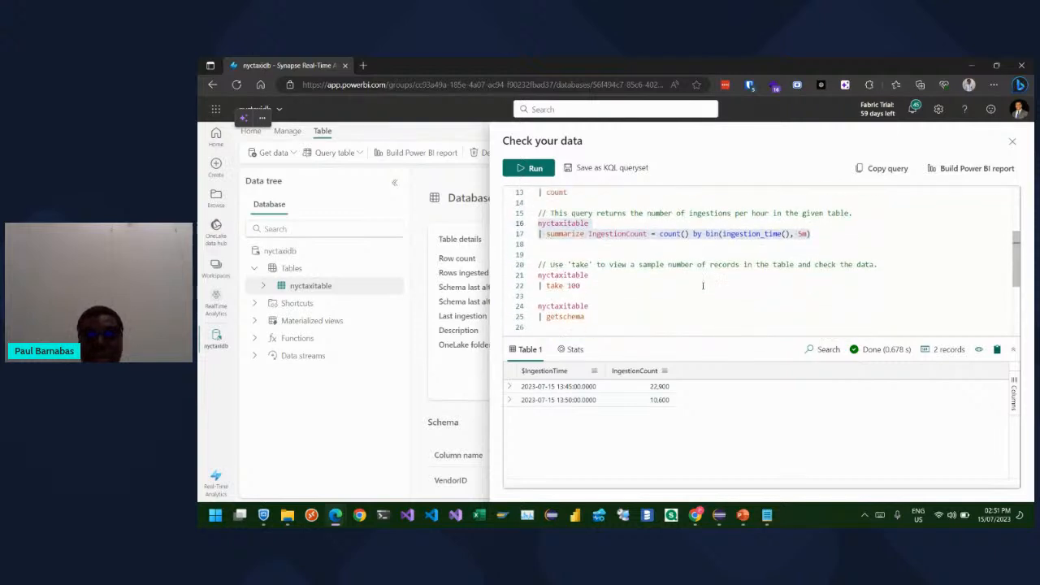
left_click(638, 313)
key("Return")
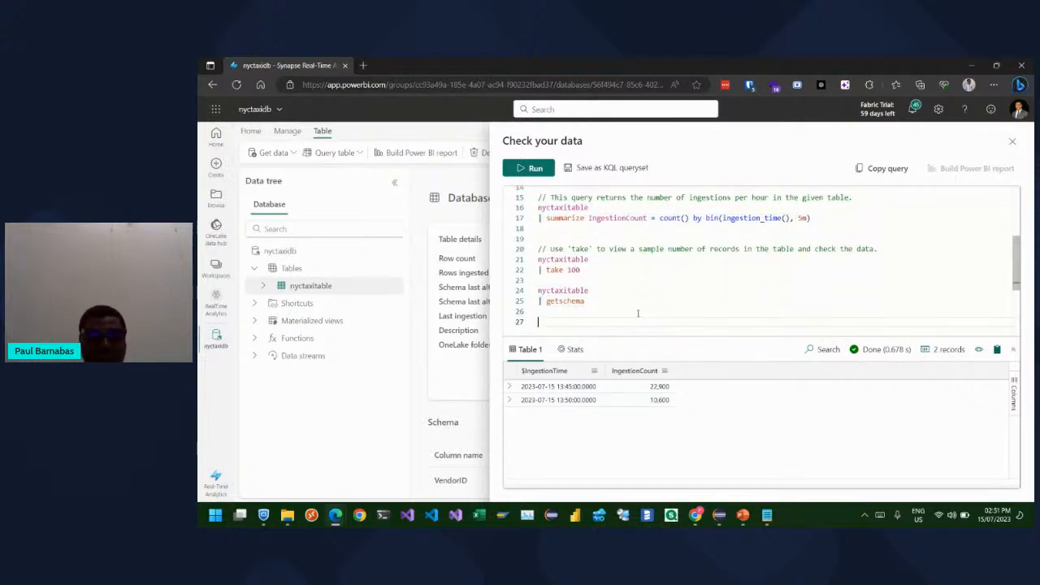
type("SELECT")
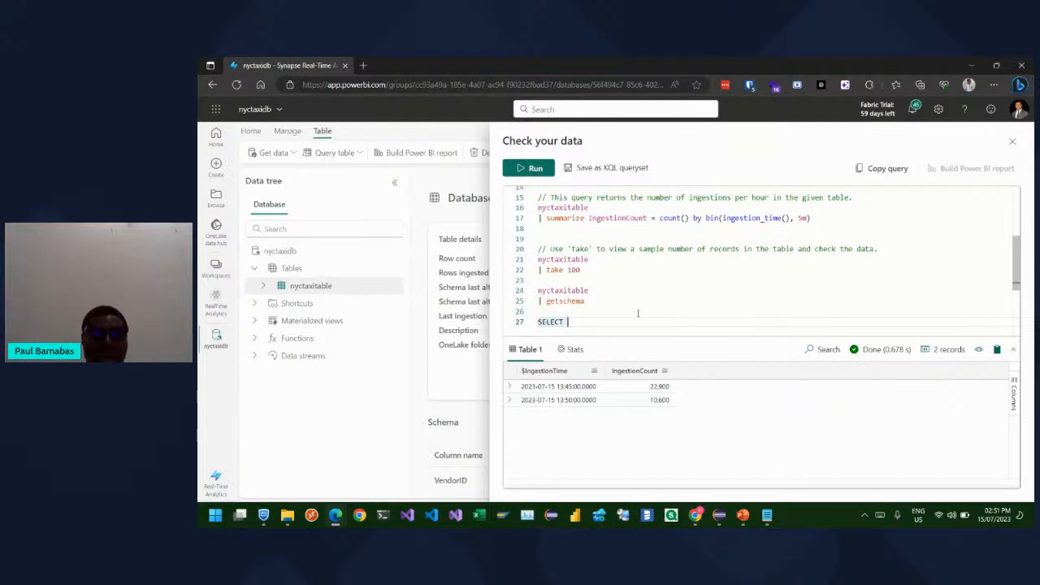
type(" TOP")
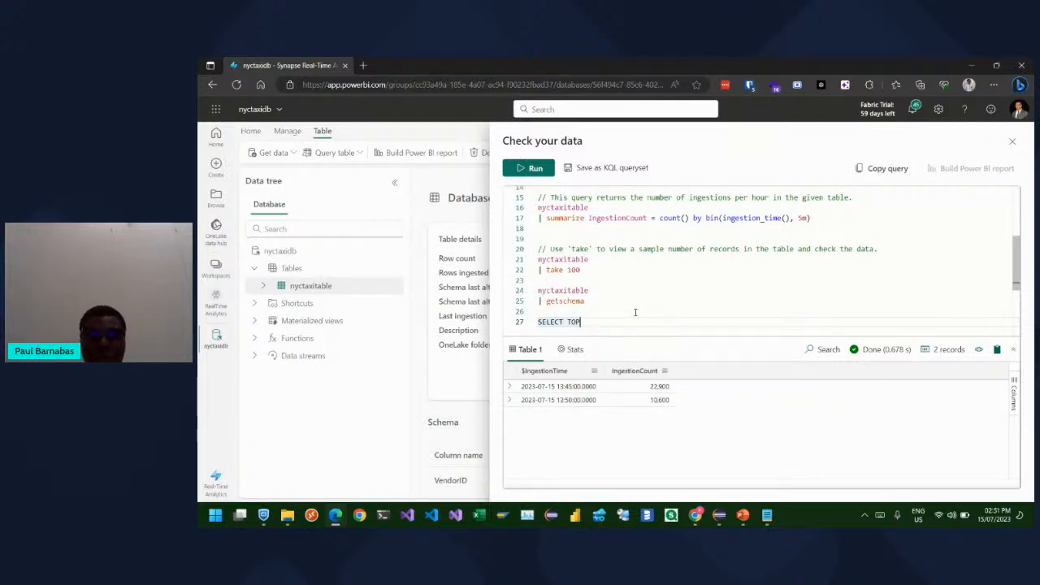
key("BackSpace")
key("BackSpace")
key("BackSpace")
key("BackSpace")
key("BackSpace")
key("BackSpace")
key("BackSpace")
key("BackSpace")
key("BackSpace")
key("BackSpace")
key("BackSpace")
Write the SQL query "select top 1000 * from nyctaxitable" below the getschema query
type("sele")
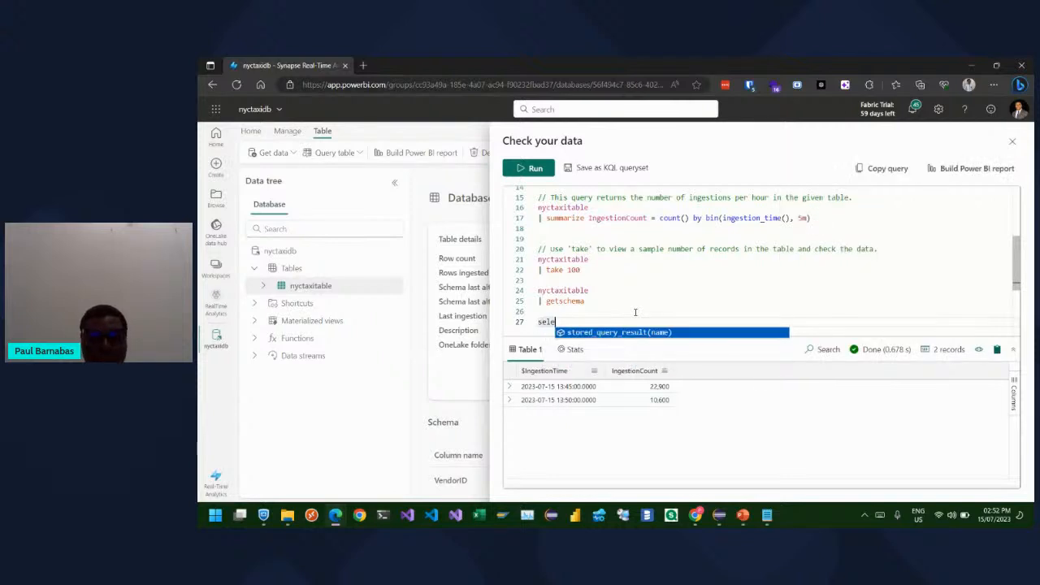
type("ct top ")
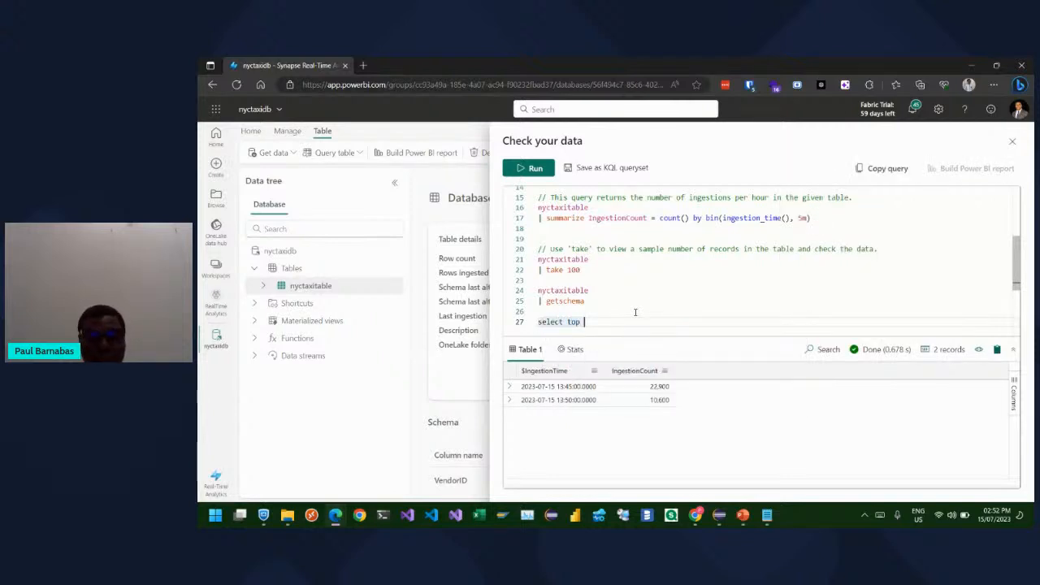
type("1000 * from ny")
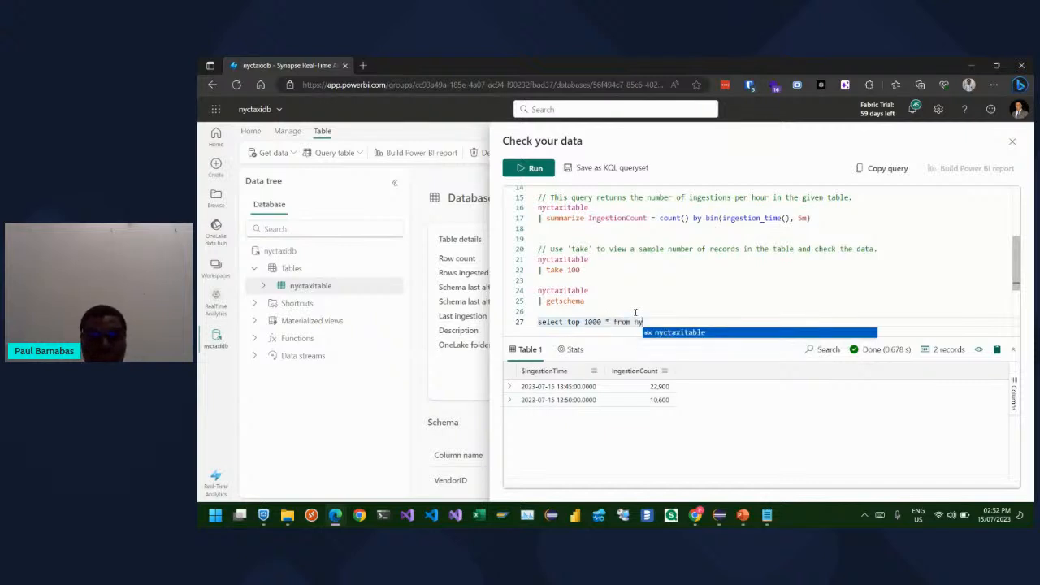
key("Tab")
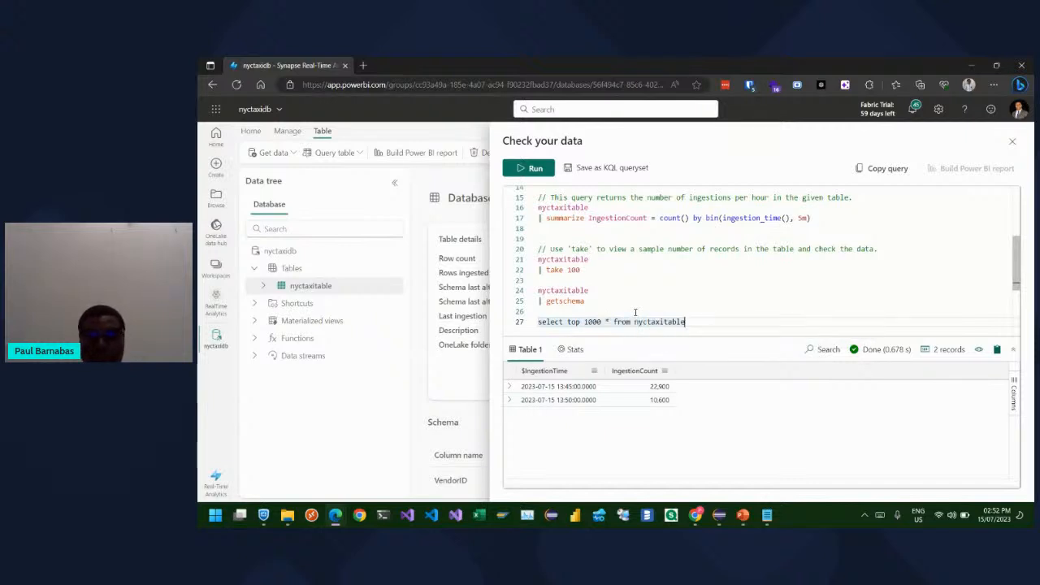
key("Return")
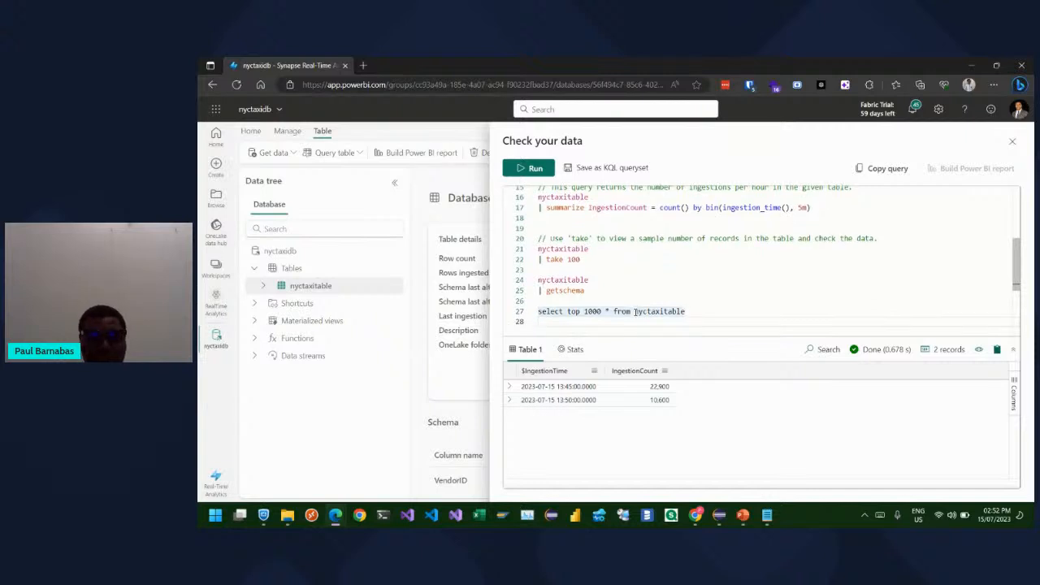
type("wh")
key("BackSpace")
key("BackSpace")
Run only the SQL select query and look across the columns of the returned records
left_click(520, 314)
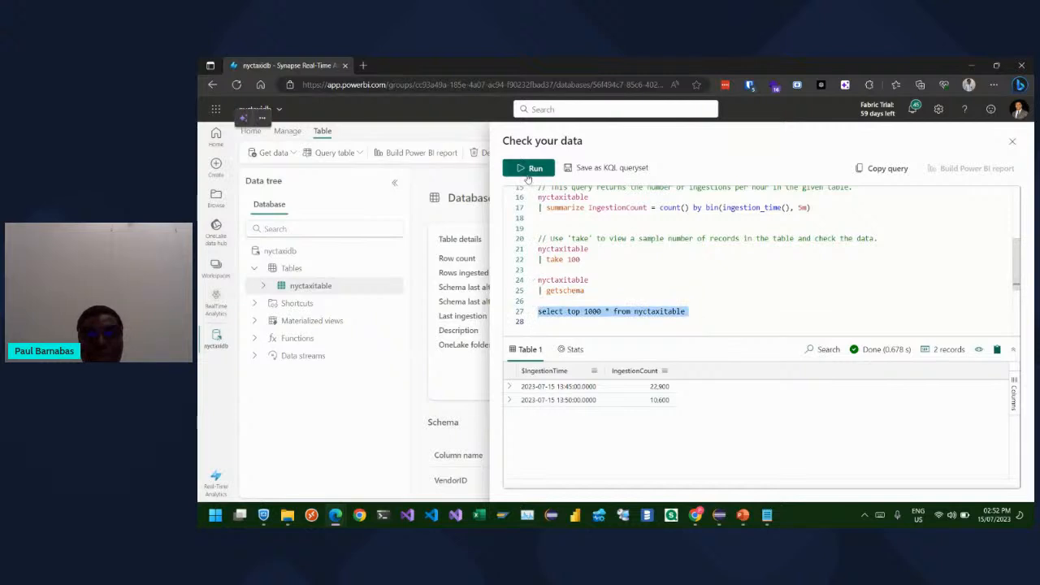
left_click(529, 167)
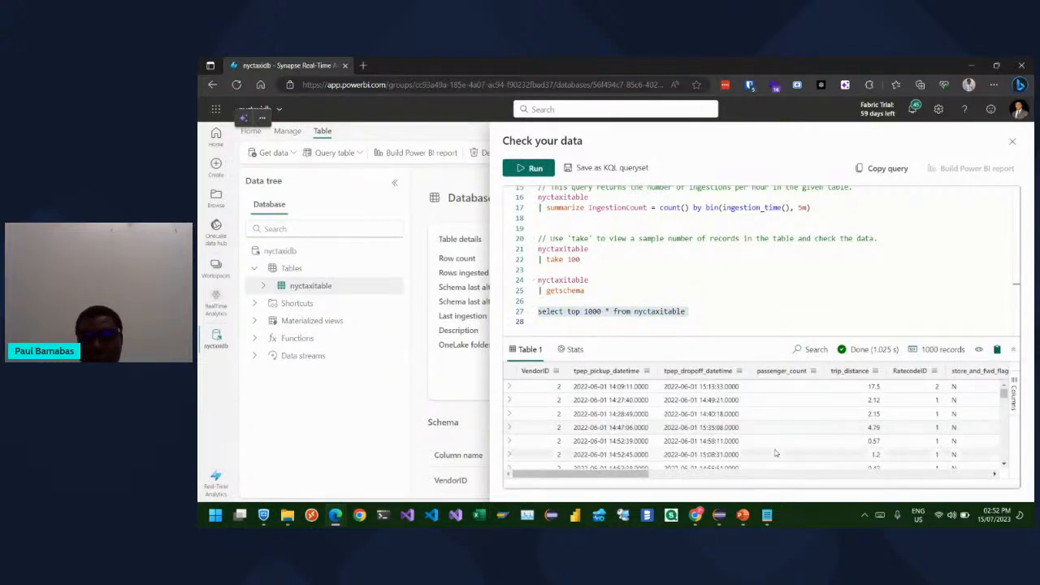
scroll(775, 454, "right", 10)
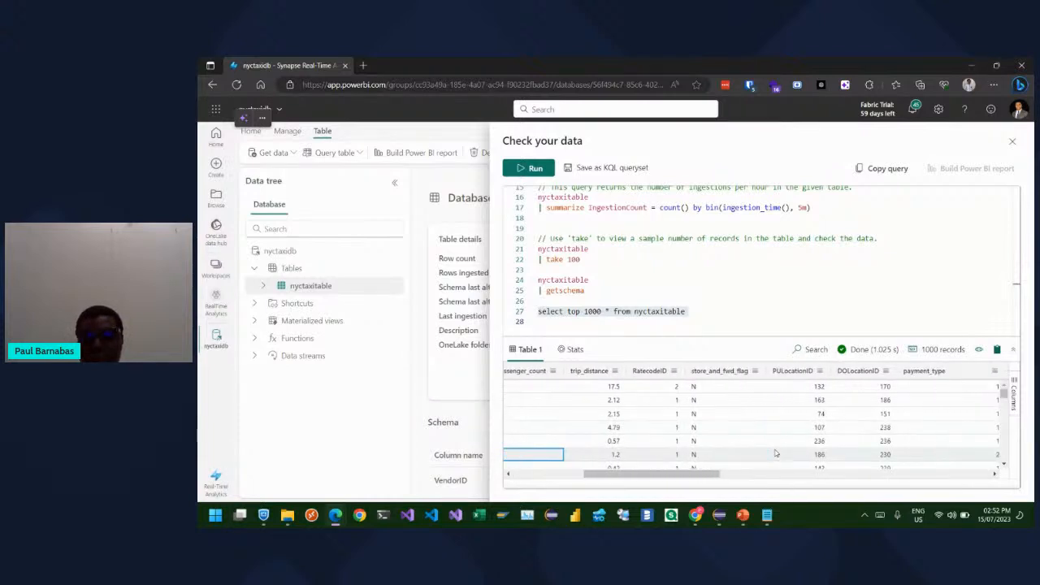
Save the nyctaxitable queries as a KQL queryset named Test
scroll(776, 454, "left", 6)
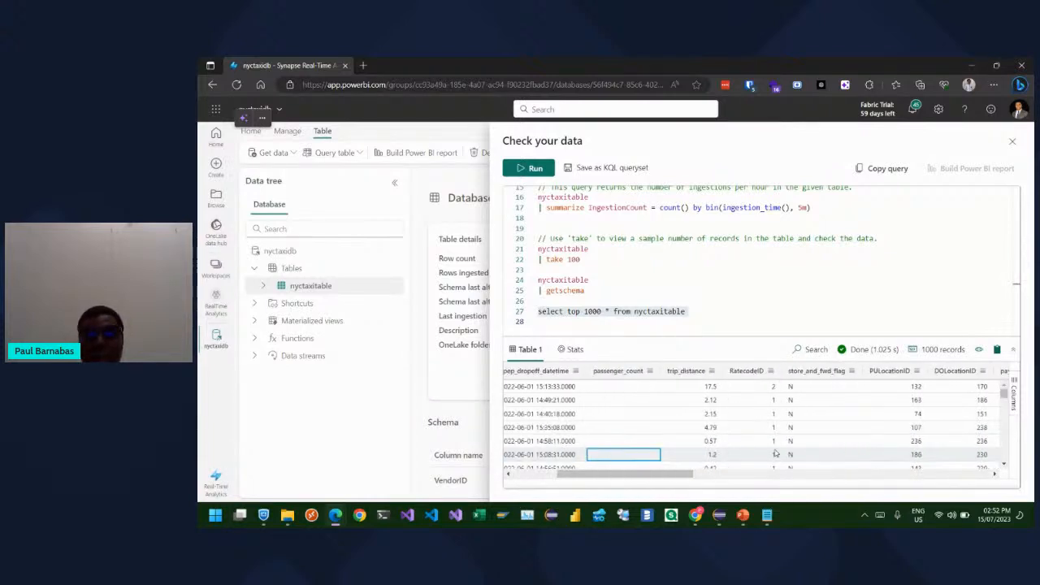
scroll(775, 453, "left", 4)
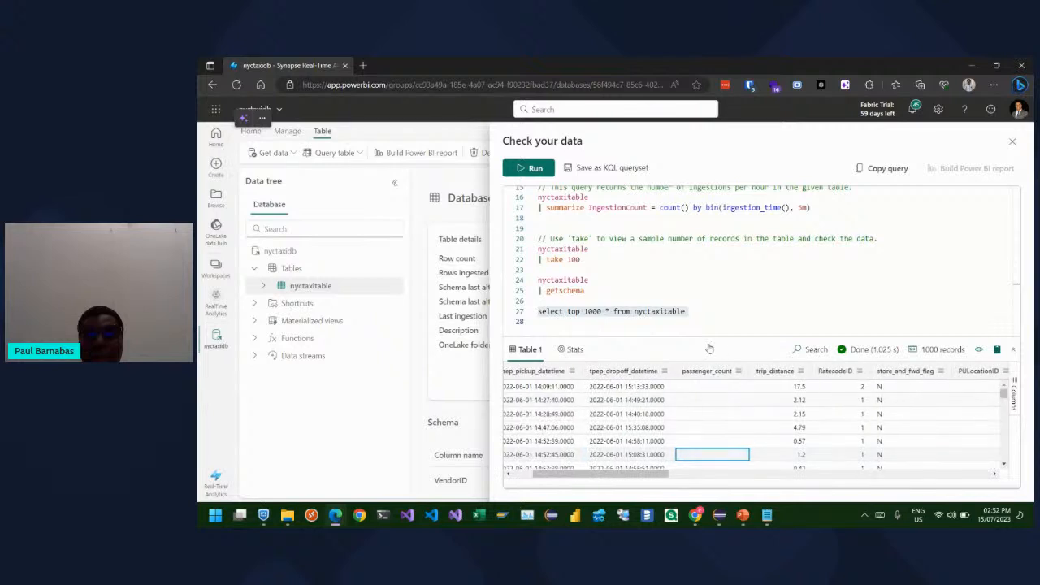
left_click(712, 307)
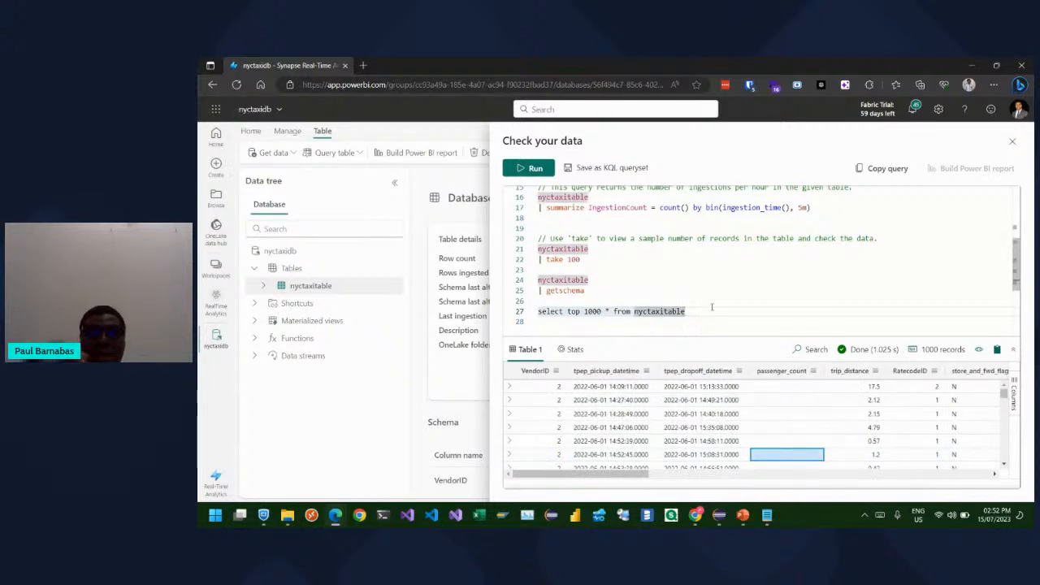
left_click(767, 269)
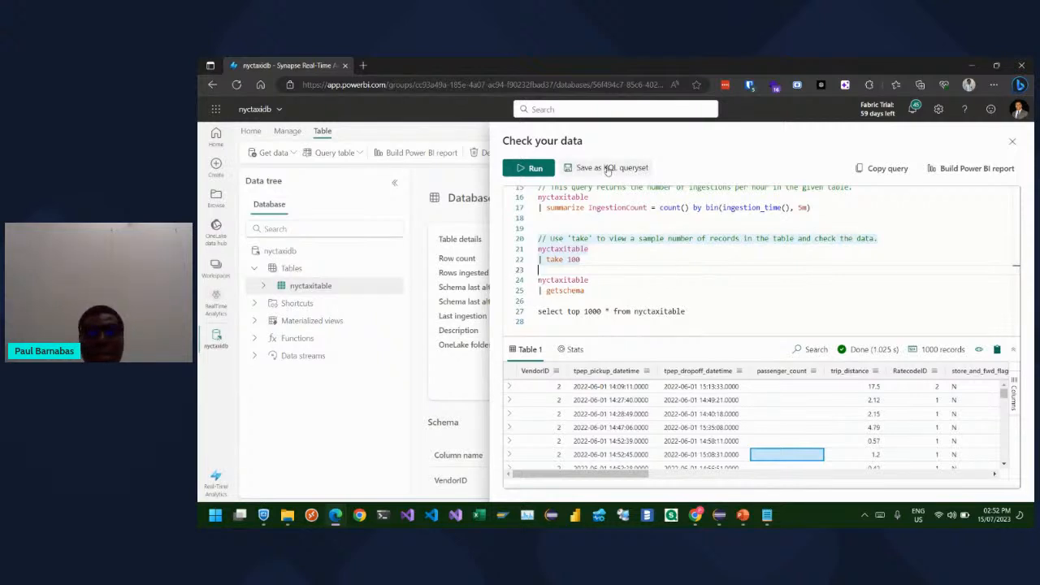
left_click(608, 168)
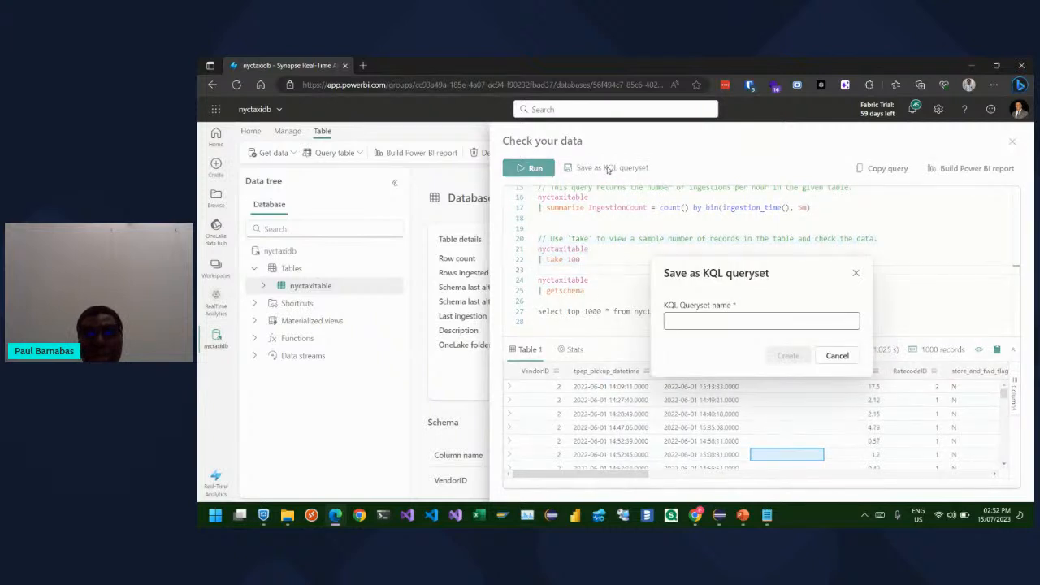
left_click(701, 324)
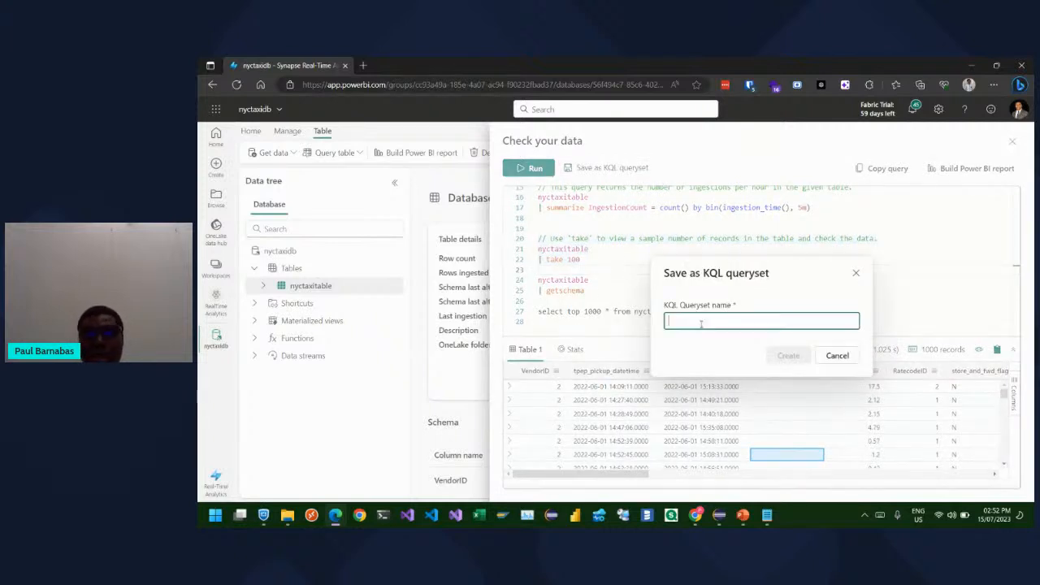
type("Test")
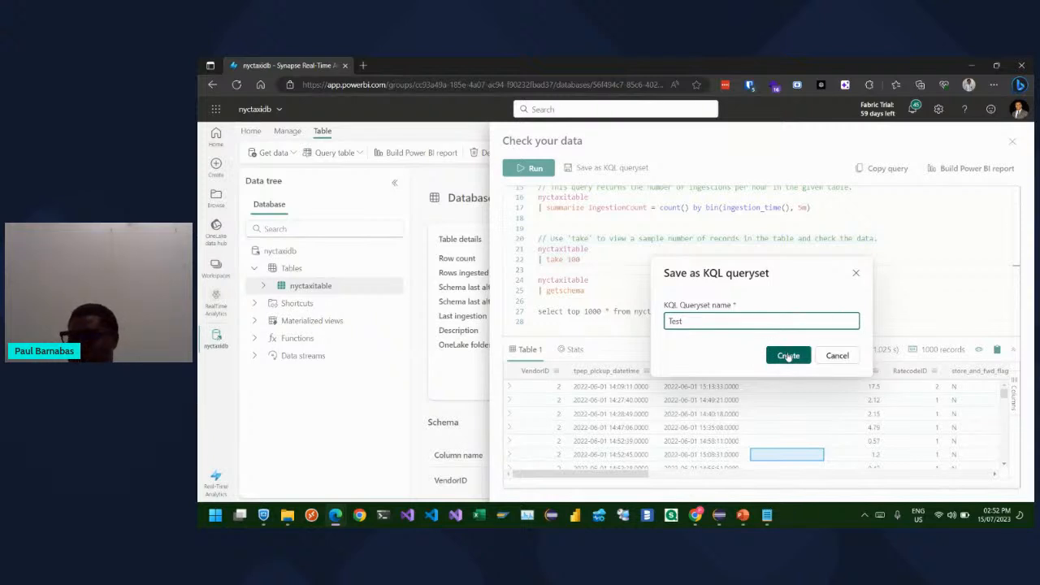
left_click(788, 356)
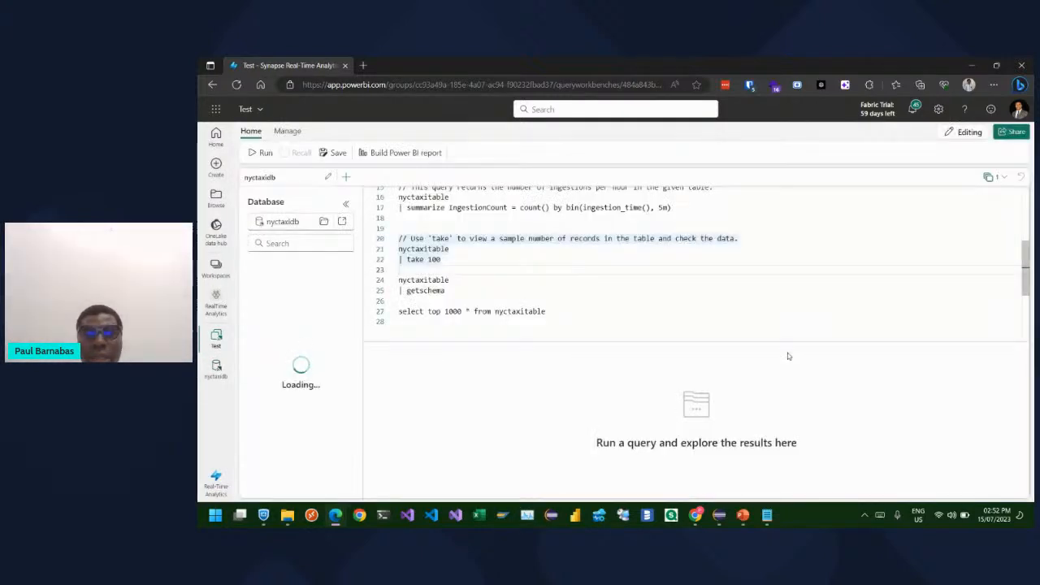
Open nyctaxitrips_queryset from the Fabric Development workspace
scroll(529, 269, "up", 1)
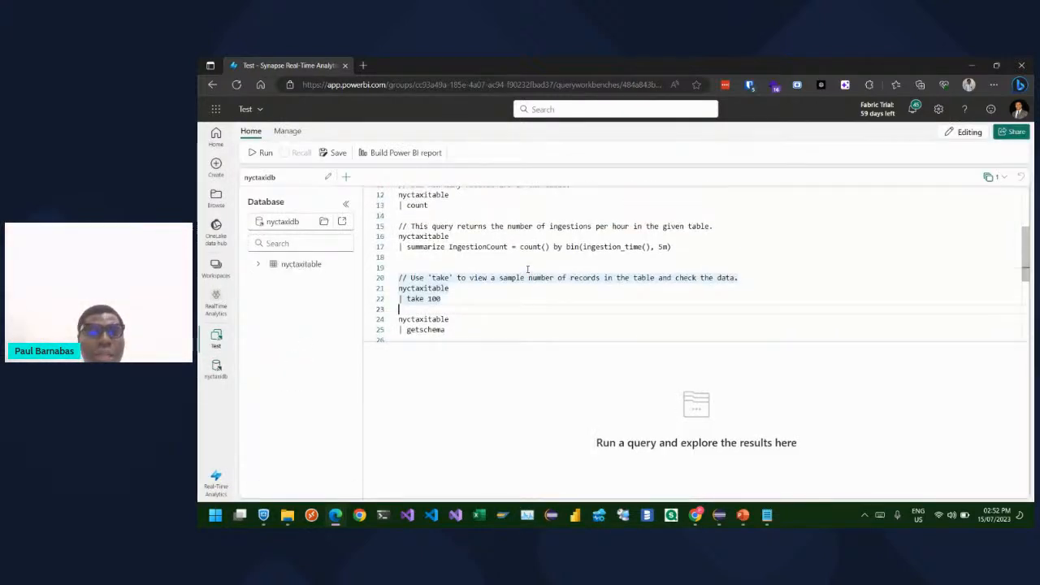
scroll(530, 268, "up", 3)
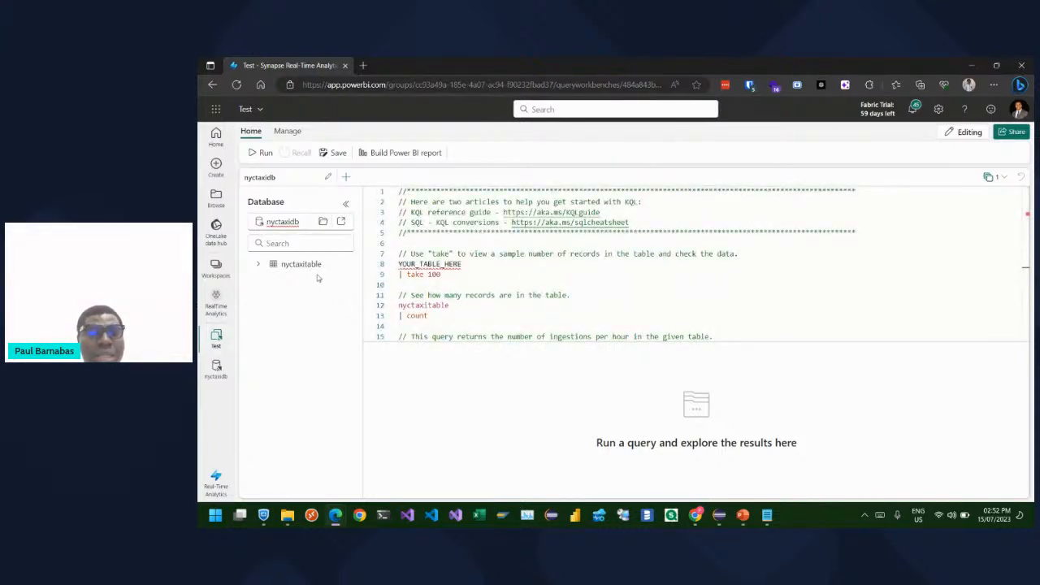
left_click(217, 280)
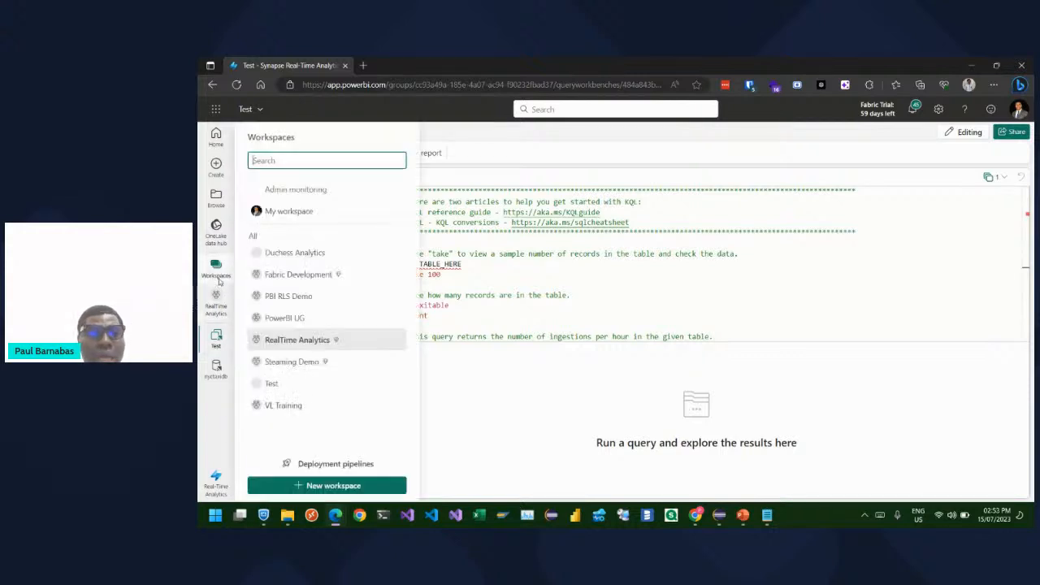
left_click(304, 273)
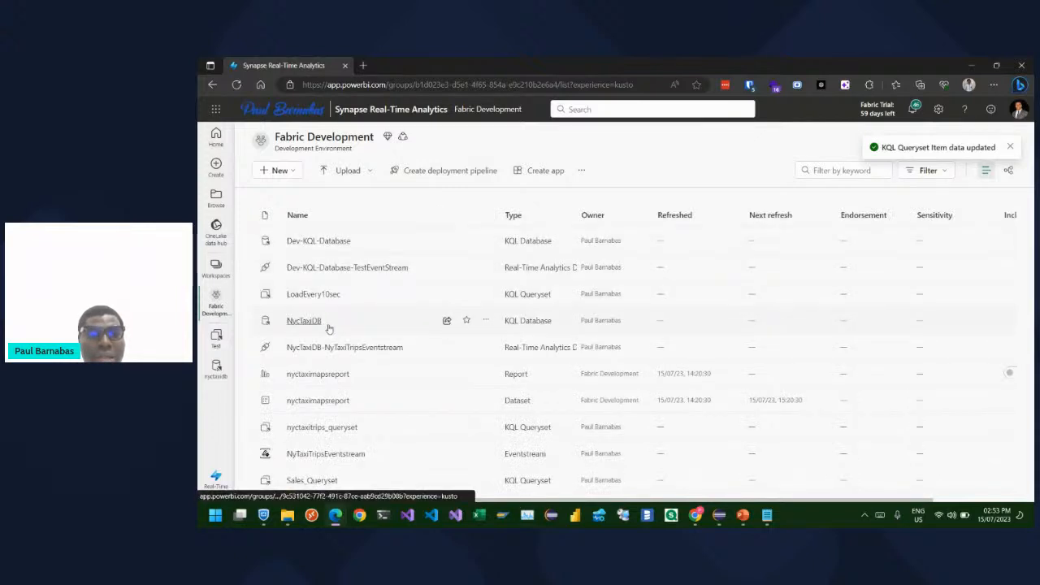
scroll(365, 364, "down", 1)
scroll(364, 365, "down", 1)
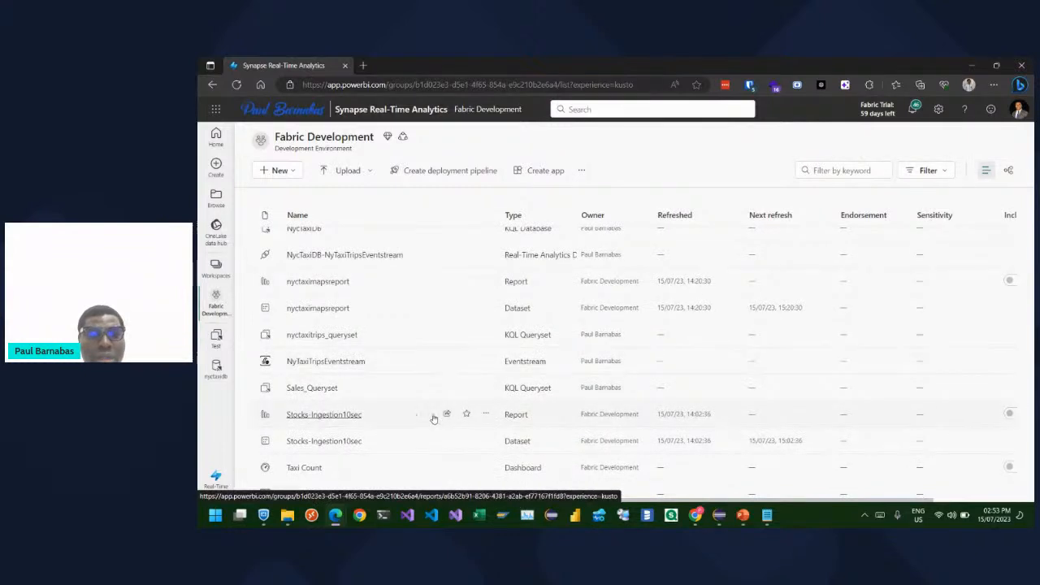
left_click(341, 340)
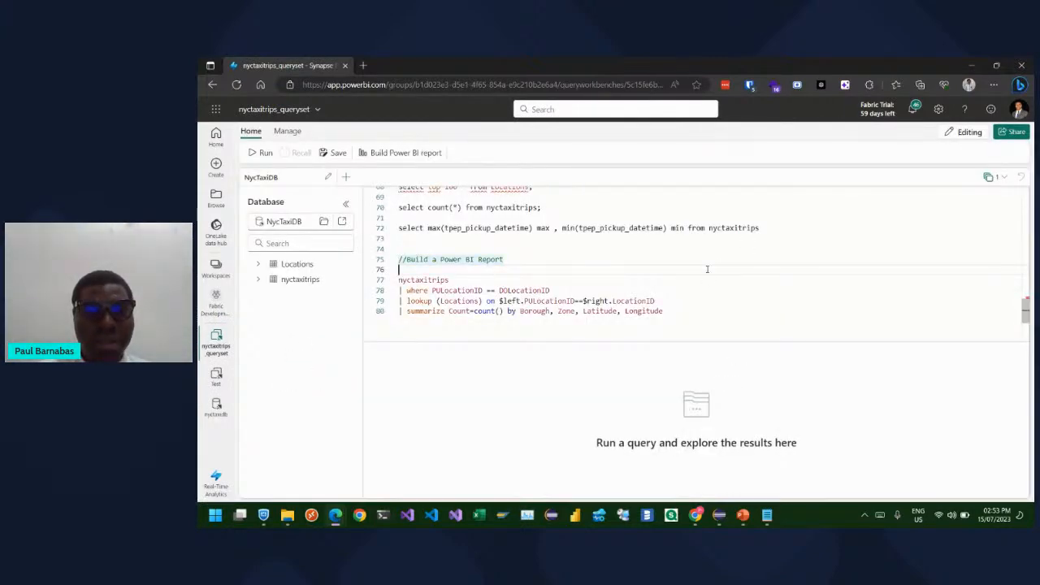
Run only the nyctaxitrips query for the most recent data, filtering ingestion_time() between now(-10m) and now()
scroll(707, 269, "up", 12)
scroll(707, 269, "up", 5)
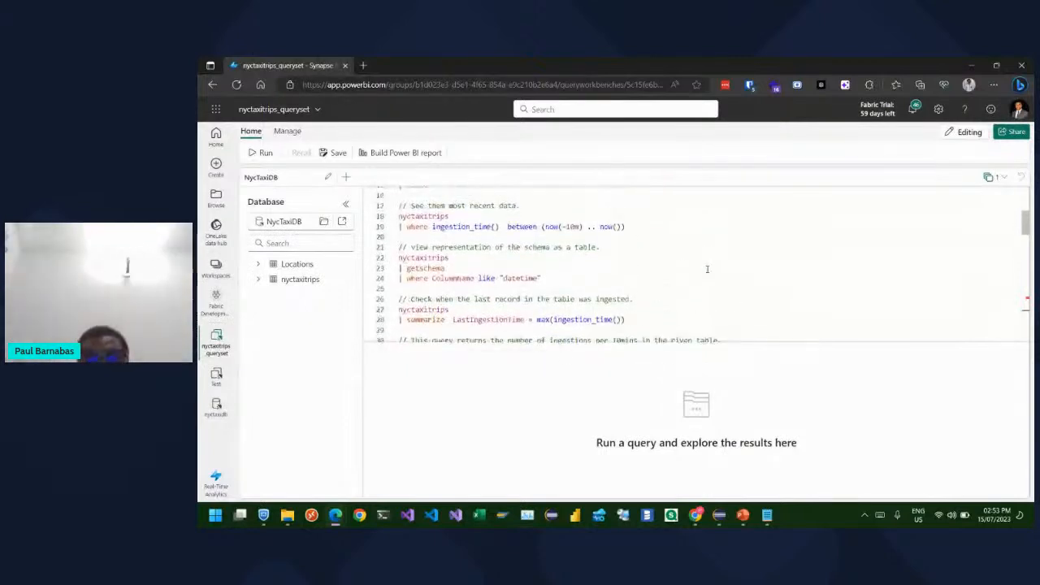
scroll(707, 269, "up", 4)
scroll(706, 269, "down", 3)
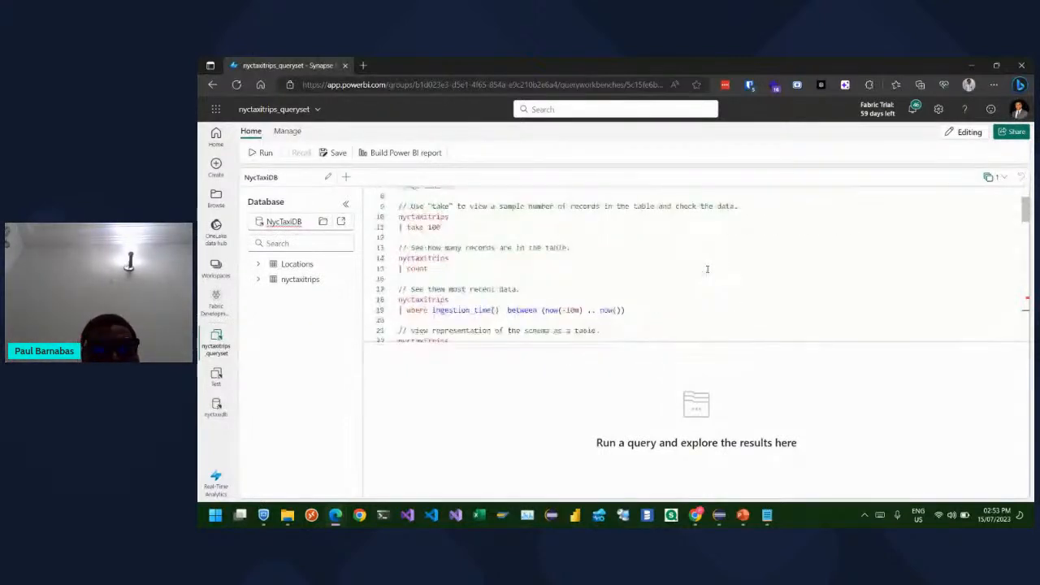
scroll(553, 240, "up", 1)
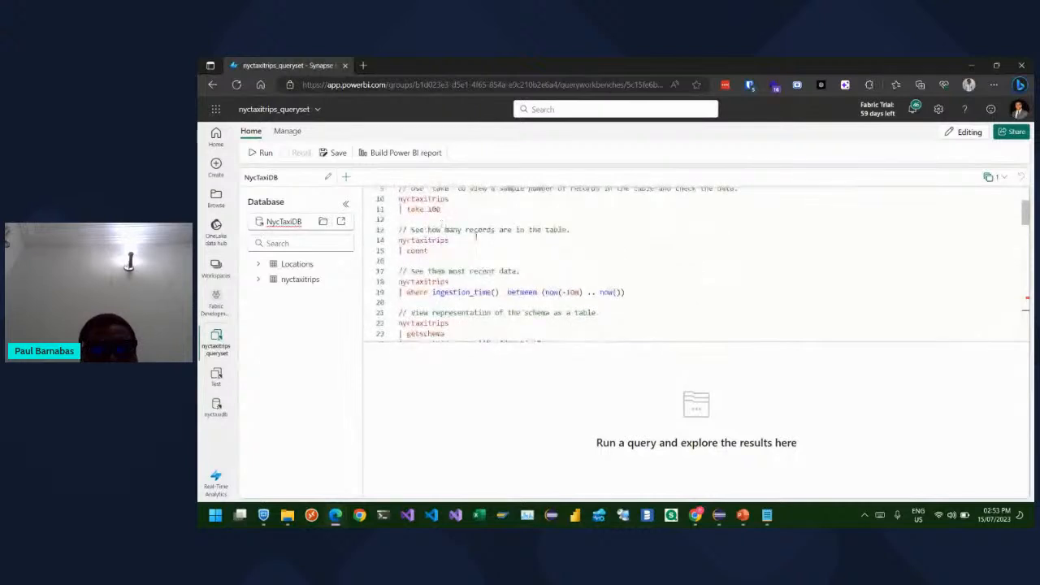
left_click_drag(627, 293, 390, 286)
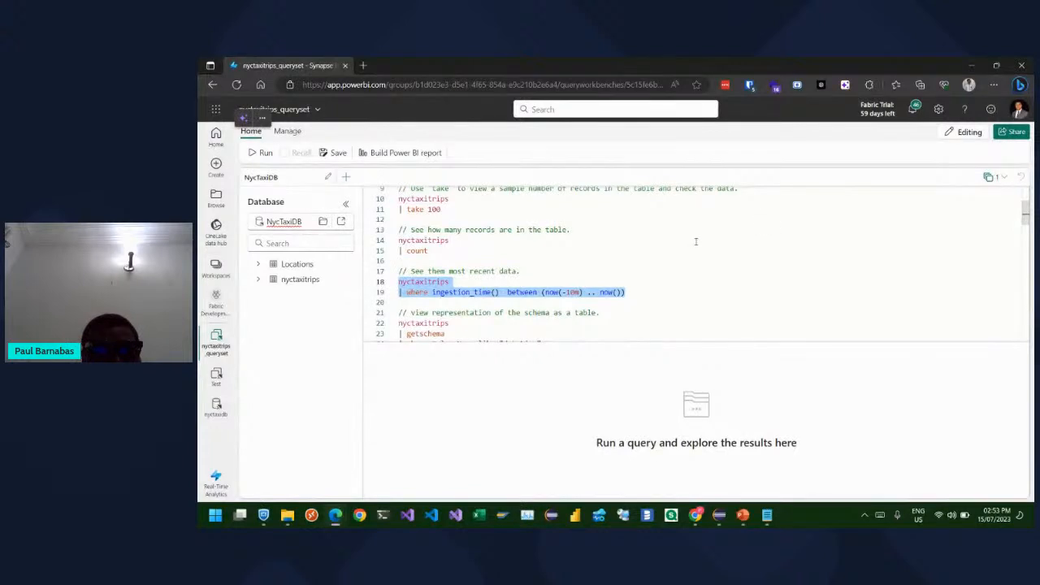
left_click(262, 153)
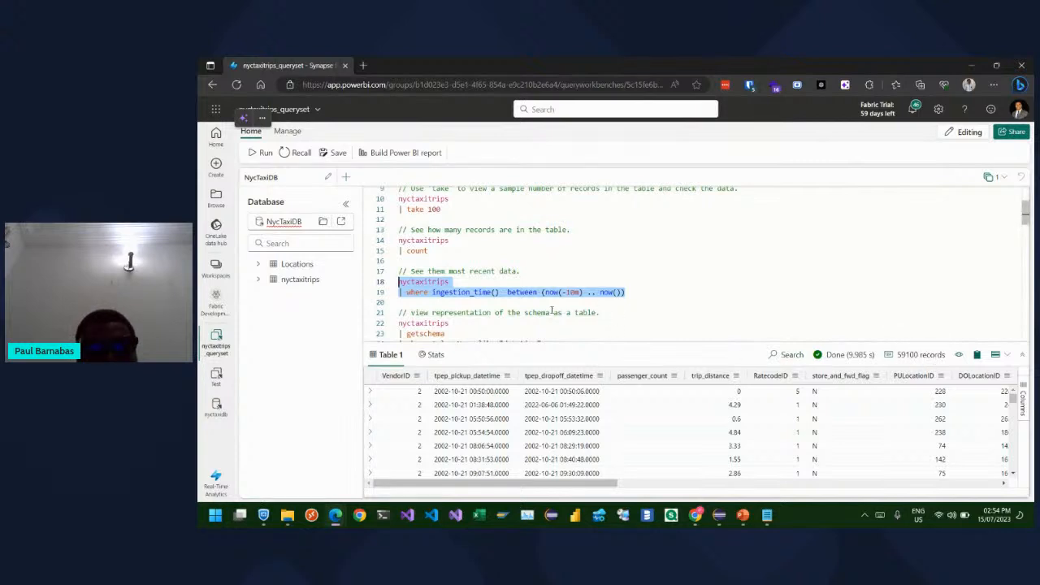
Run only the nyctaxitrips getschema query including its filter for ColumnName like "datetime"
scroll(551, 311, "down", 3)
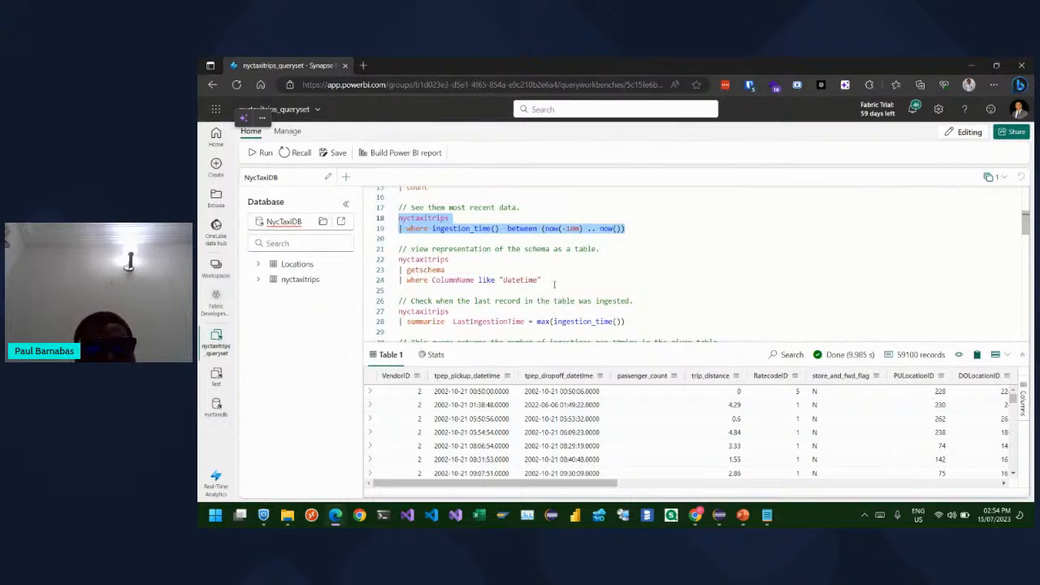
left_click_drag(554, 283, 399, 260)
left_click(261, 152)
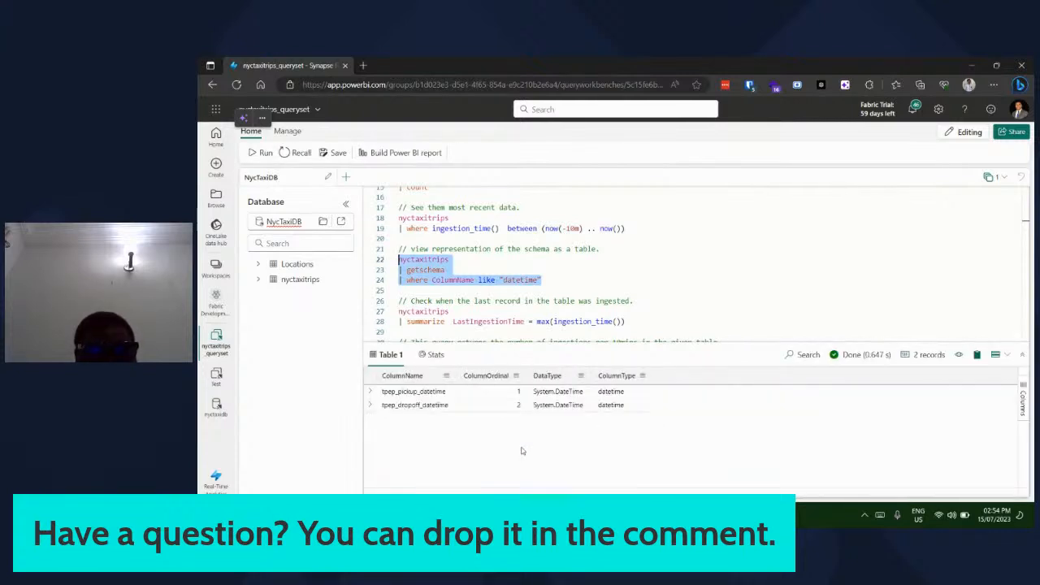
Run the nyctaxitrips getschema query without its ColumnName filter and look through the full list of columns
left_click(457, 272)
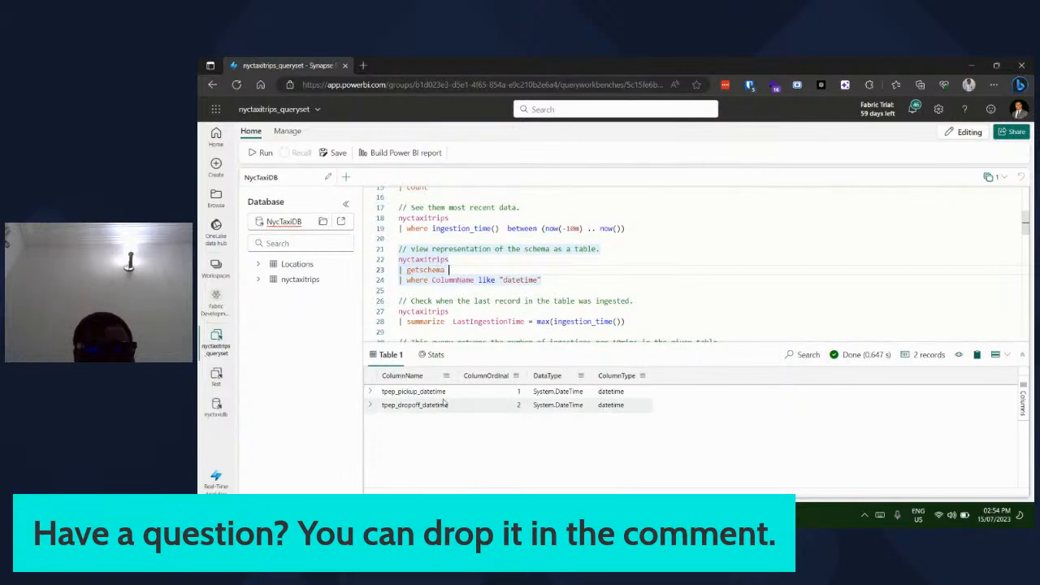
left_click(475, 269)
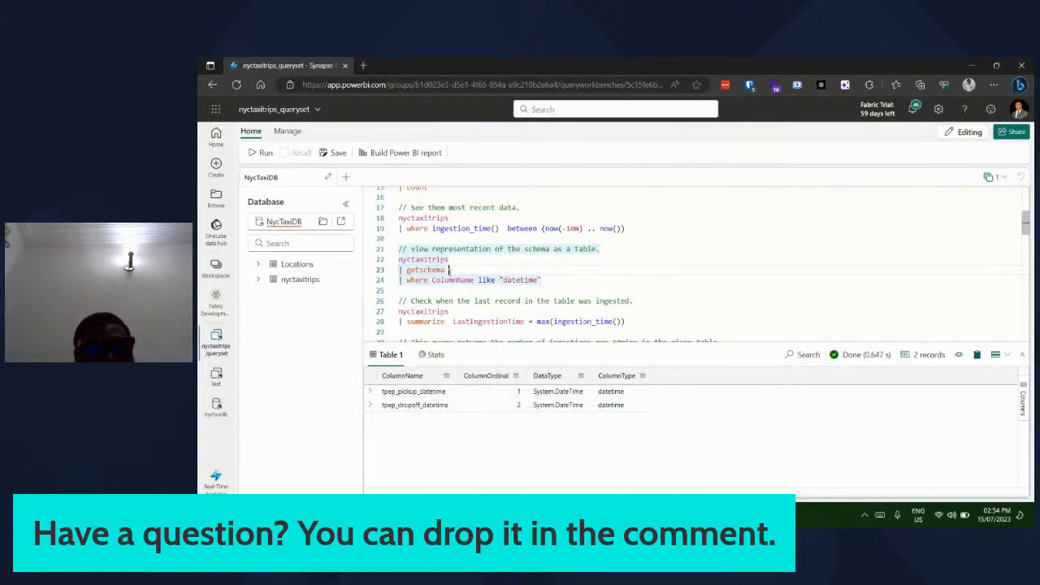
left_click_drag(449, 270, 399, 258)
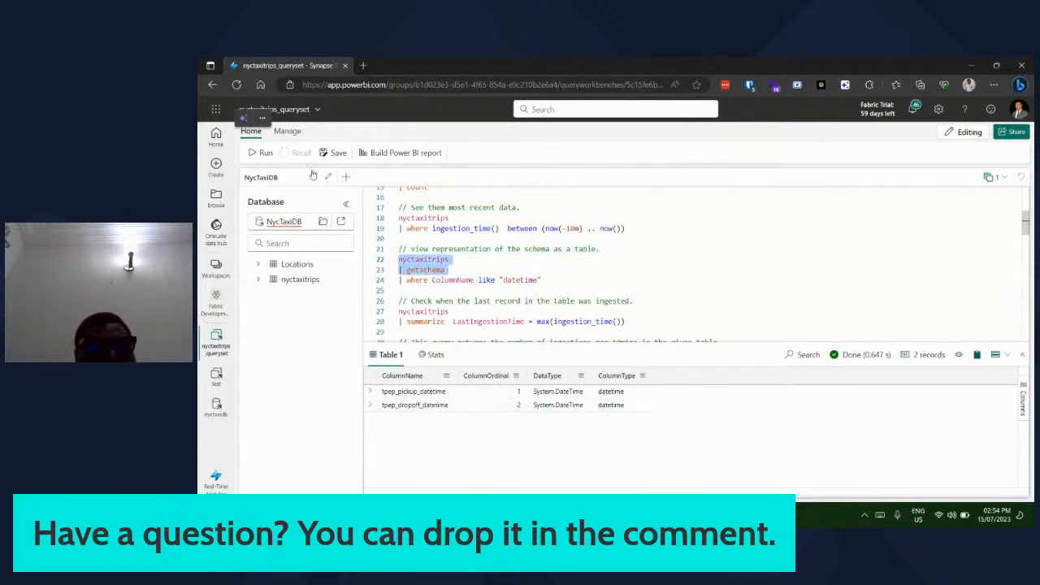
left_click(260, 152)
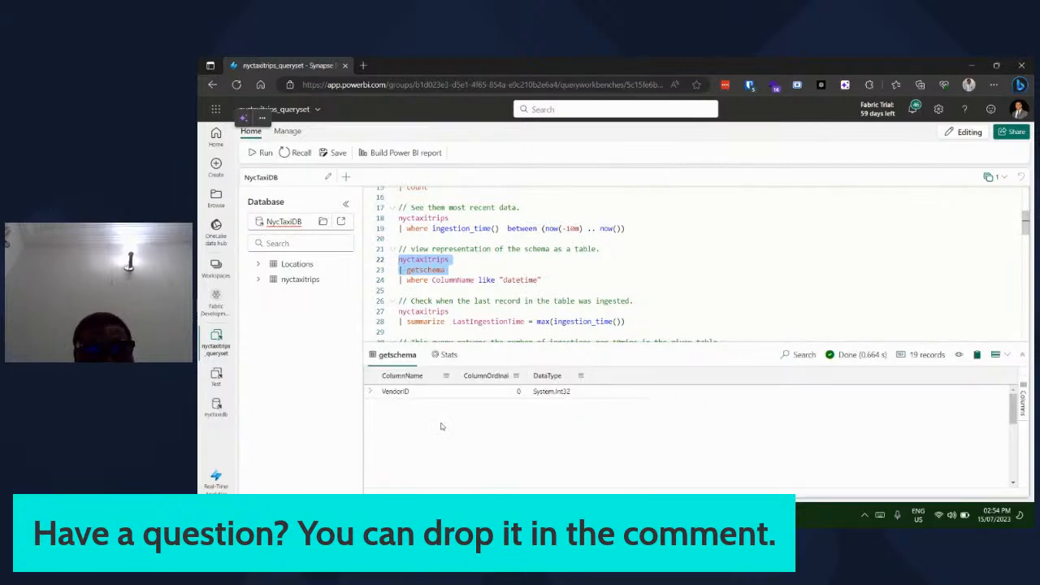
scroll(444, 441, "down", 3)
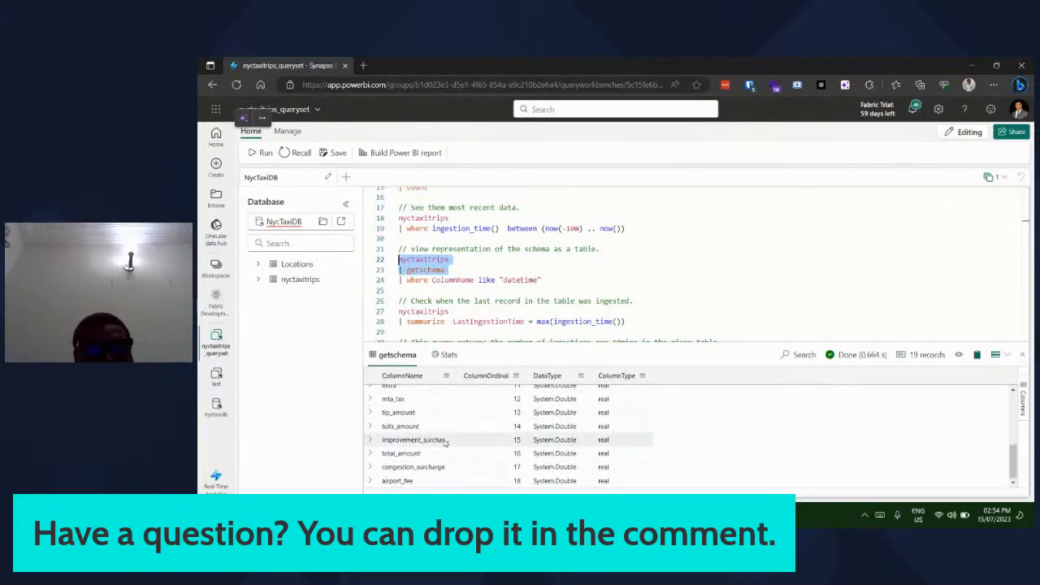
Run only the query that summarizes LastIngestionTime as max(ingestion_time()) for nyctaxitrips
scroll(655, 251, "down", 2)
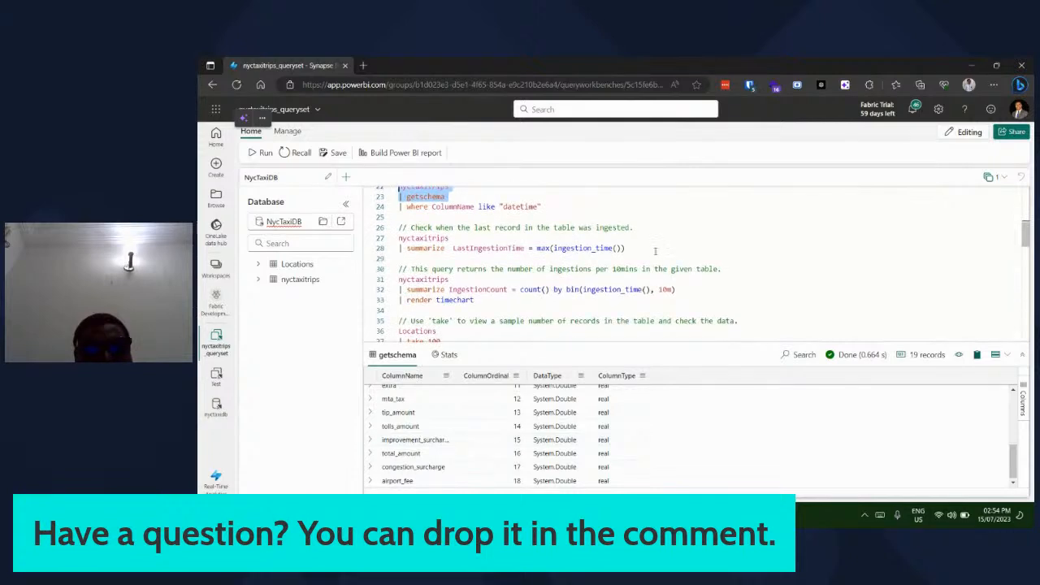
left_click_drag(655, 251, 399, 238)
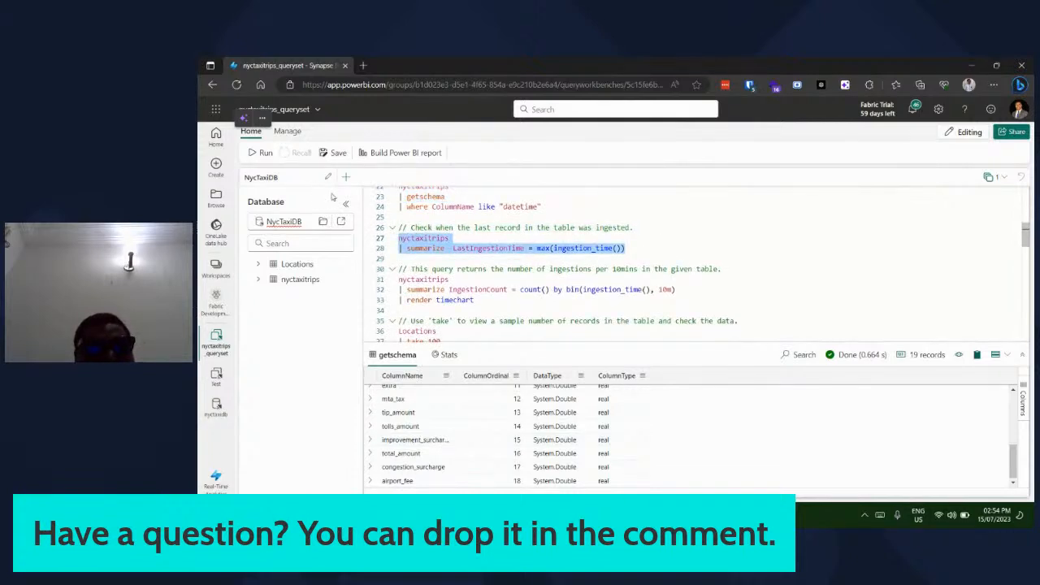
left_click(259, 155)
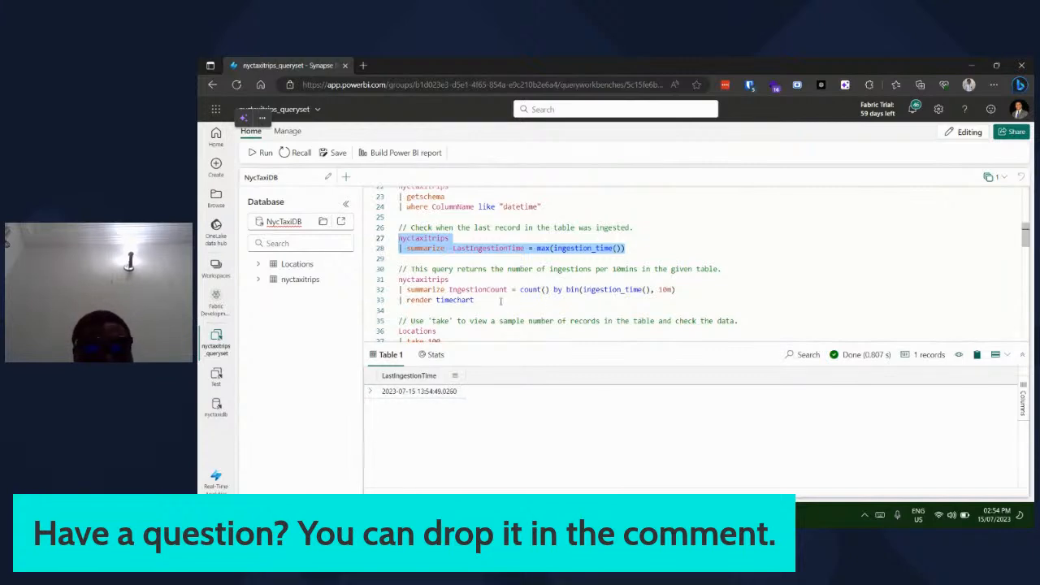
Run the 10-minute IngestionCount query without its render timechart line and look through the returned rows
scroll(501, 302, "down", 1)
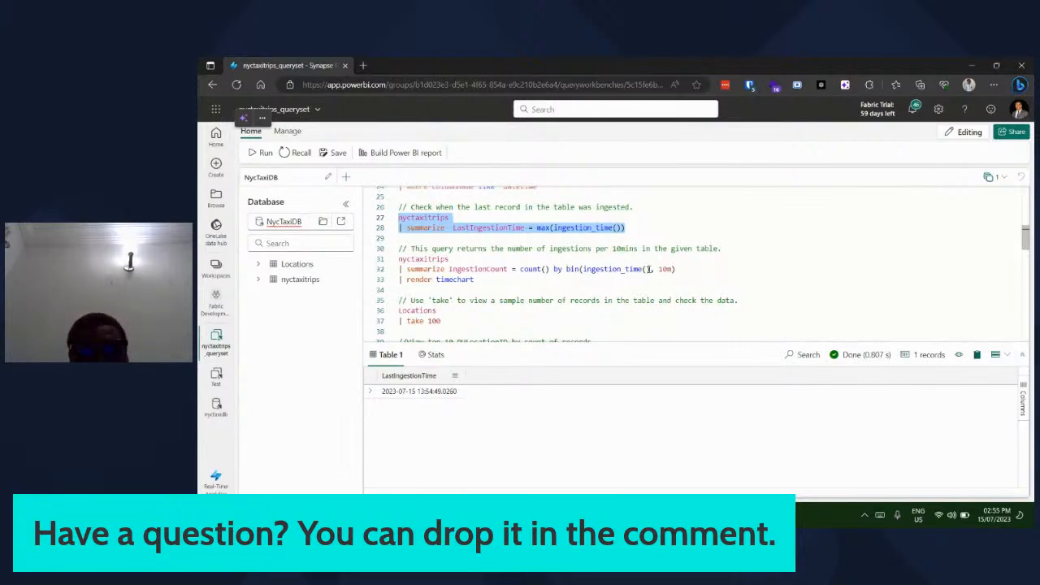
left_click_drag(675, 269, 385, 258)
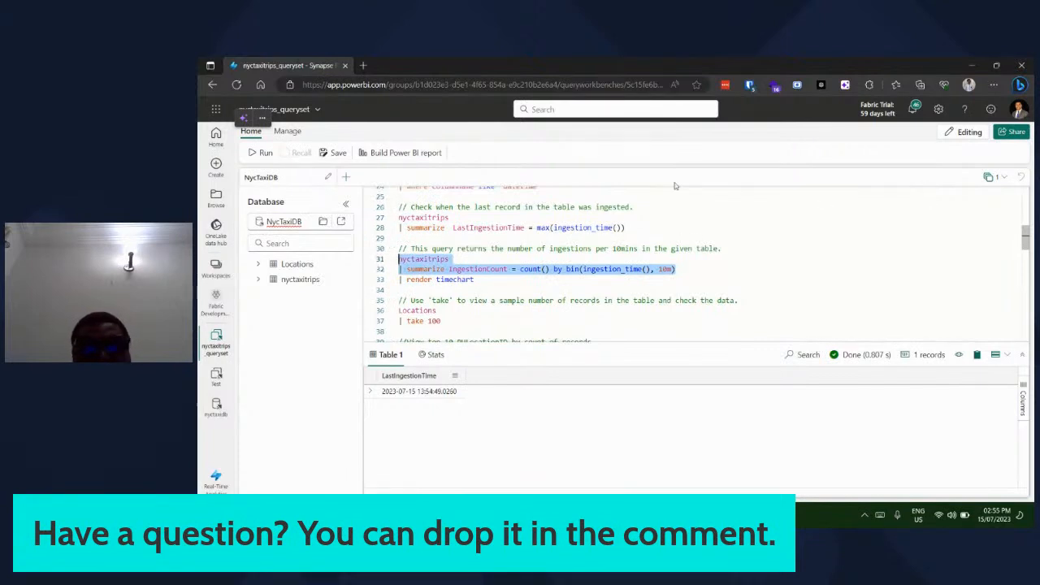
left_click(261, 153)
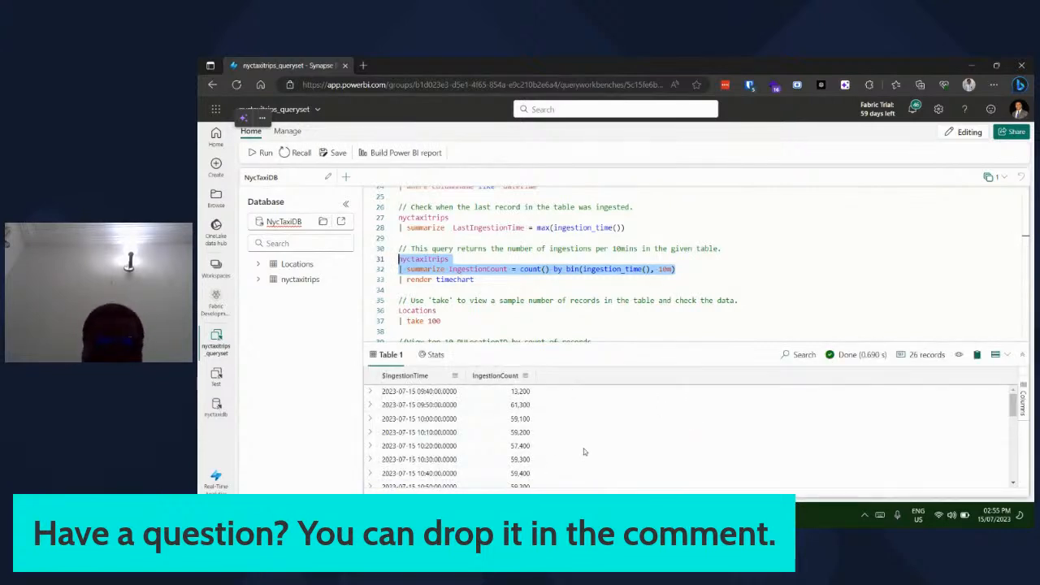
scroll(586, 451, "down", 5)
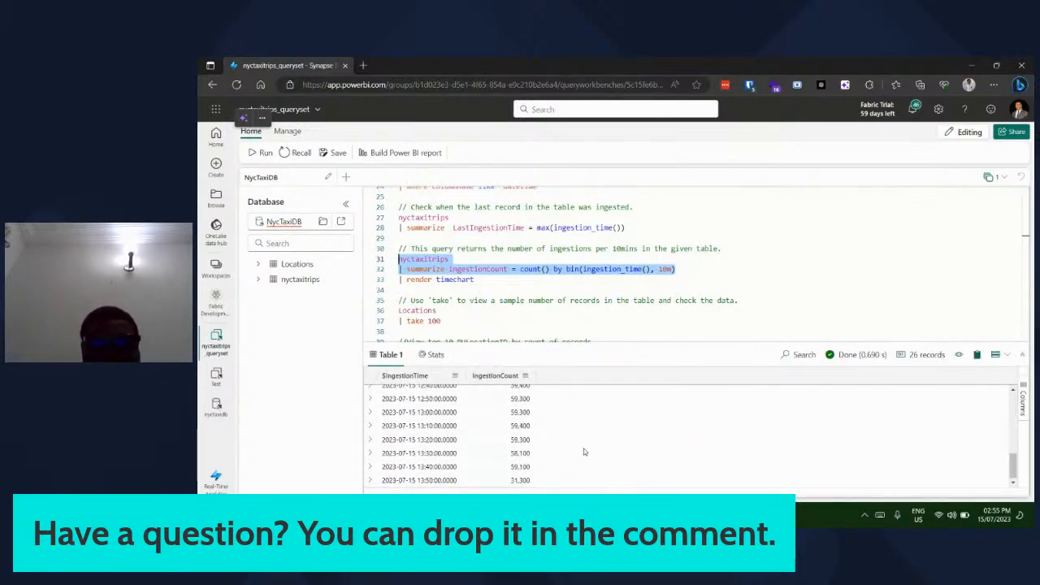
scroll(584, 449, "up", 5)
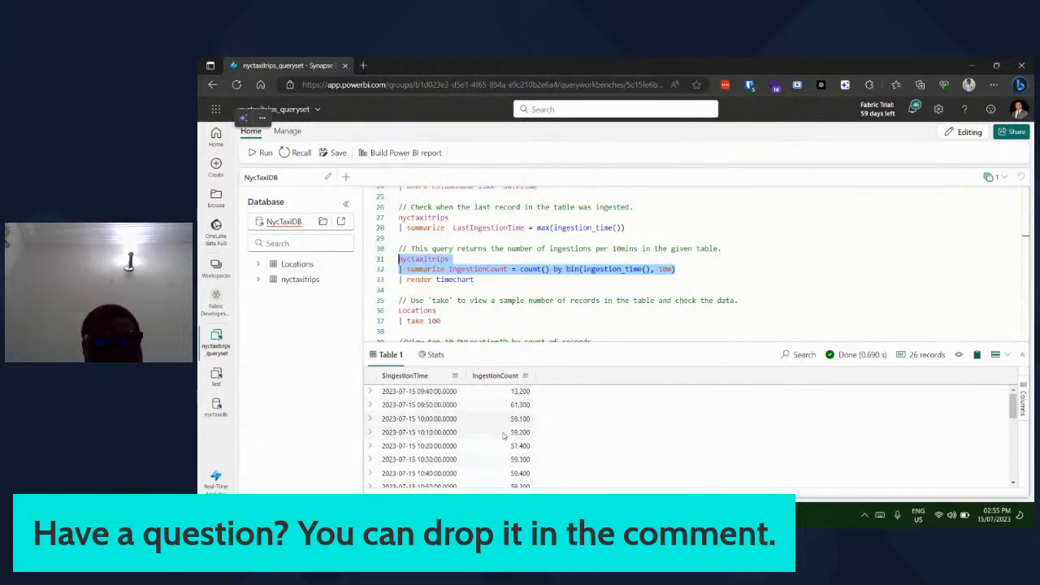
Run the full 10-minute IngestionCount query including its render timechart line and inspect points along the resulting line chart
left_click_drag(481, 280, 390, 263)
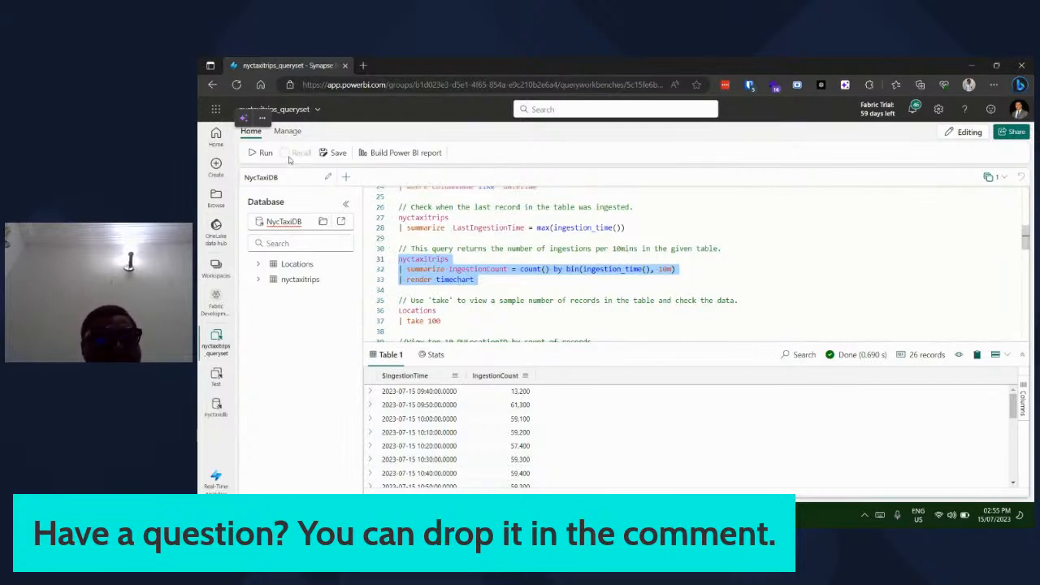
left_click(260, 153)
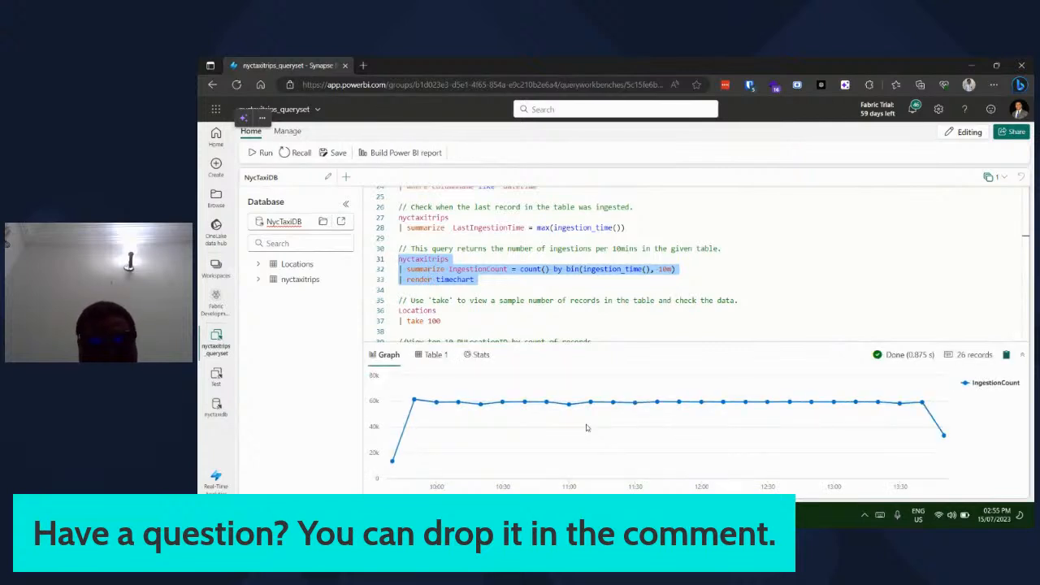
mouse_move(478, 459)
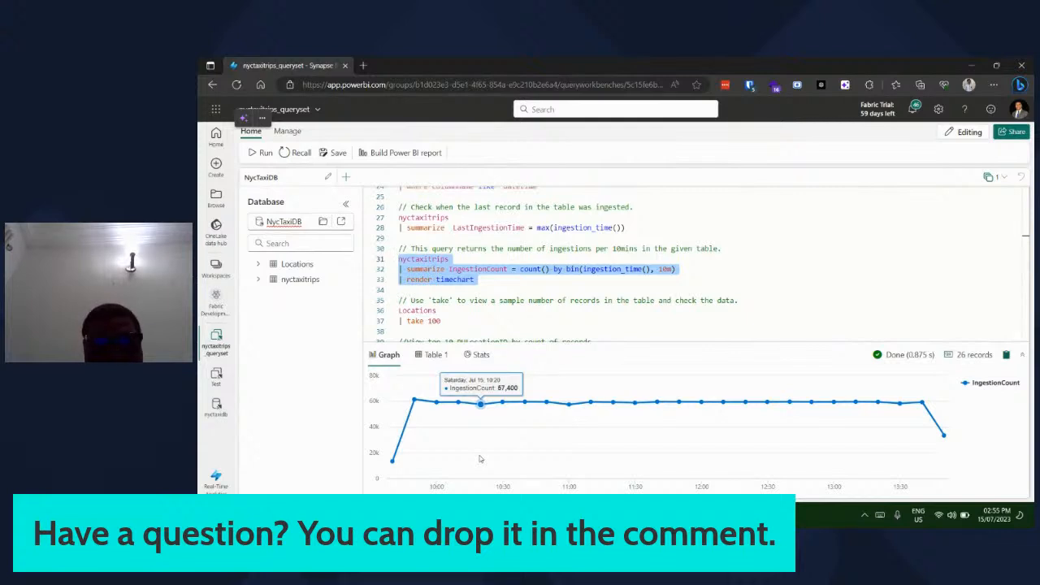
mouse_move(572, 415)
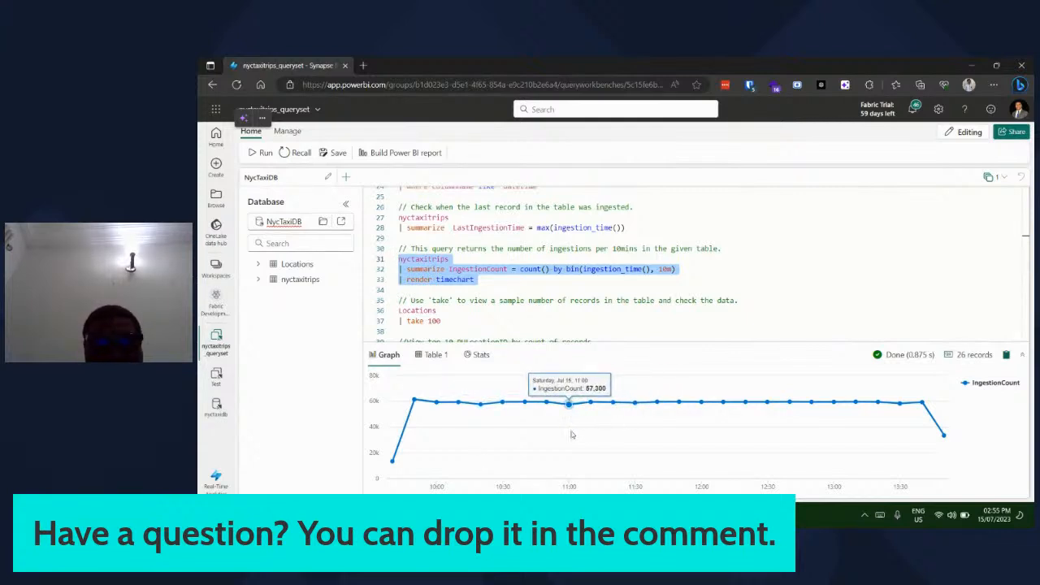
mouse_move(411, 402)
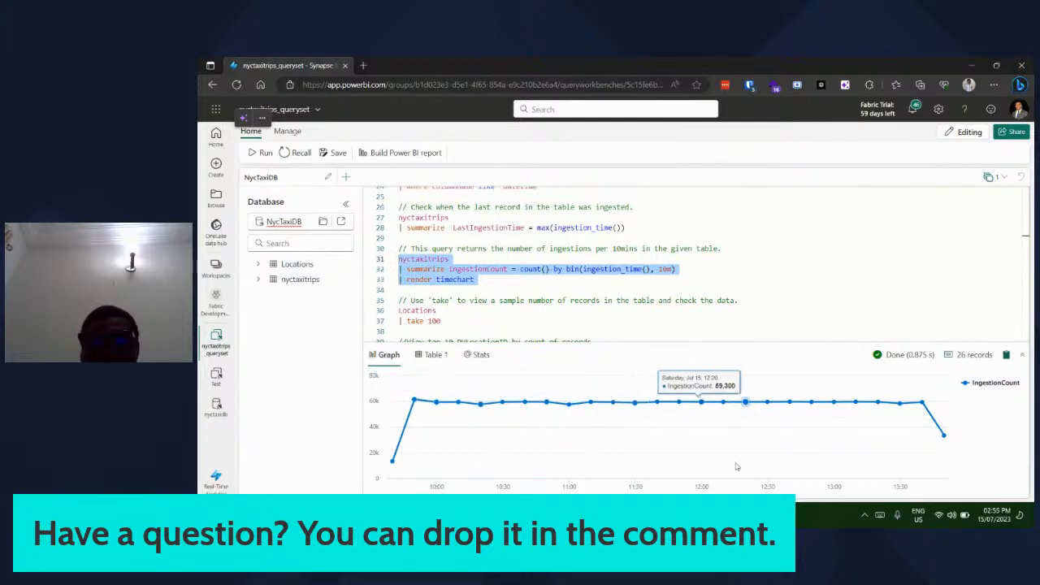
mouse_move(830, 456)
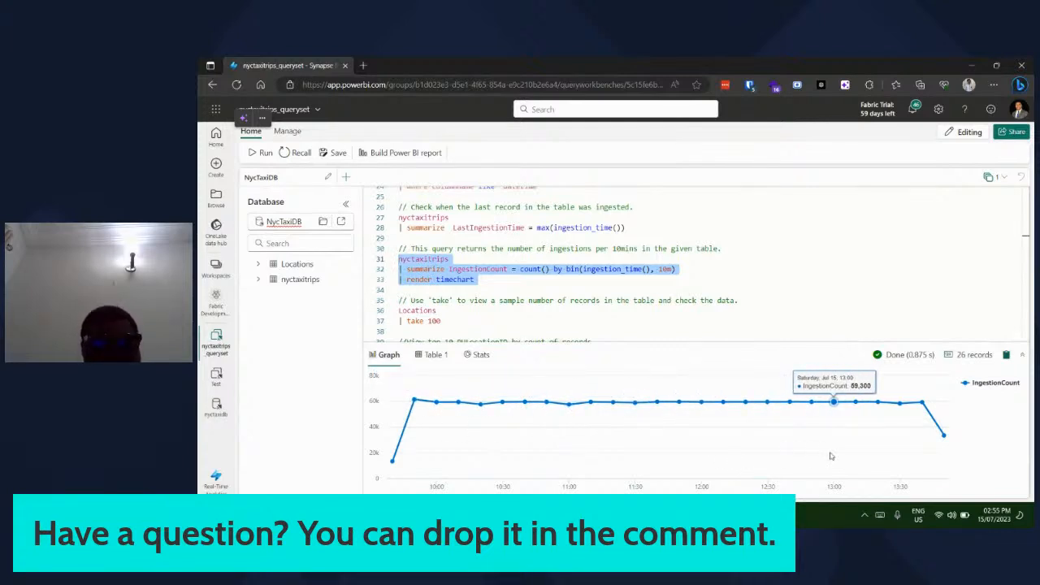
Run only the nyctaxitrips query for the top 10 PULocationID by count, and look through its rows and the Zones query below it
scroll(469, 280, "down", 3)
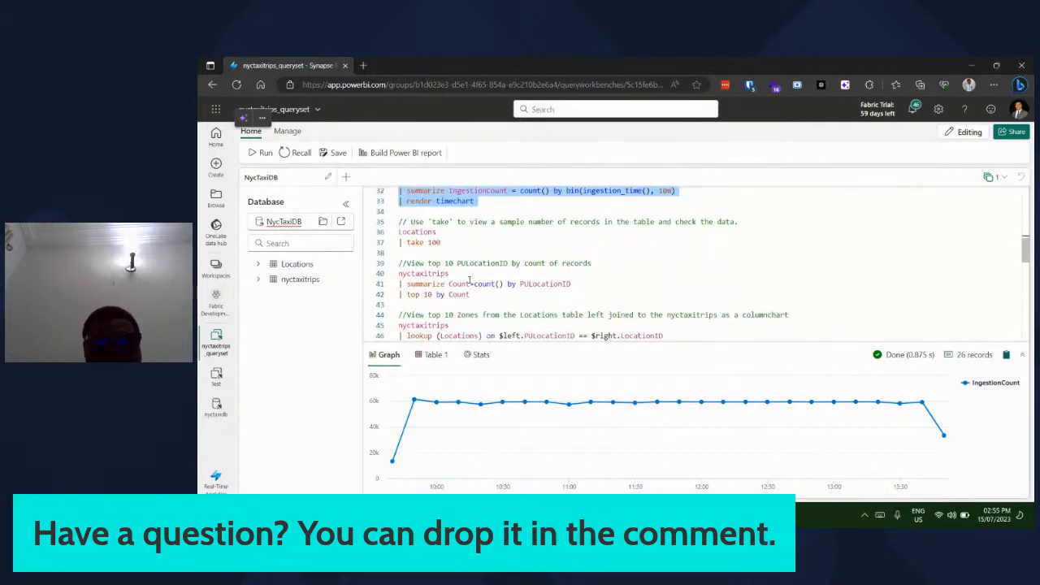
scroll(470, 279, "down", 1)
left_click(491, 280)
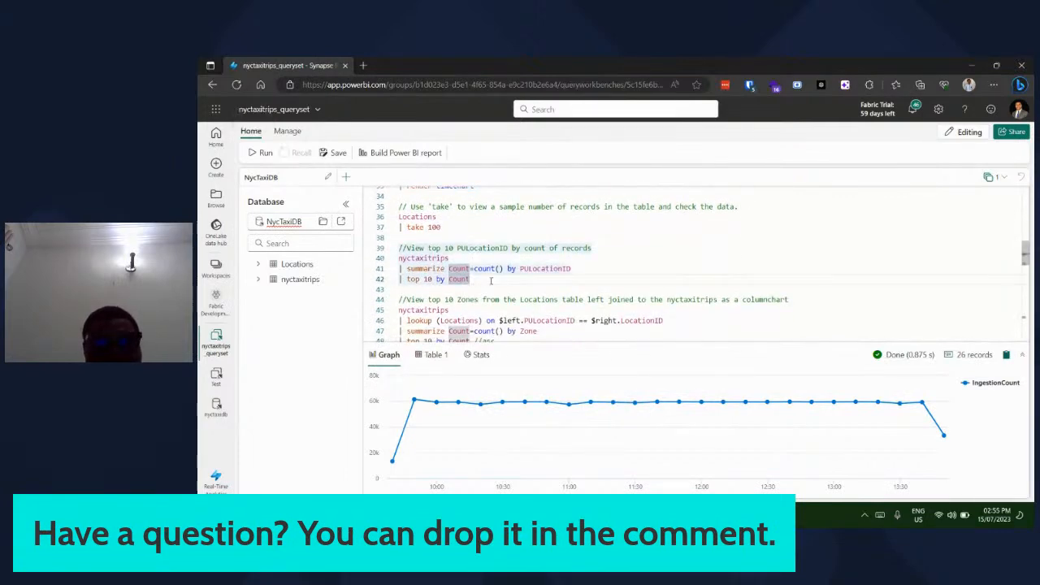
left_click_drag(471, 279, 379, 258)
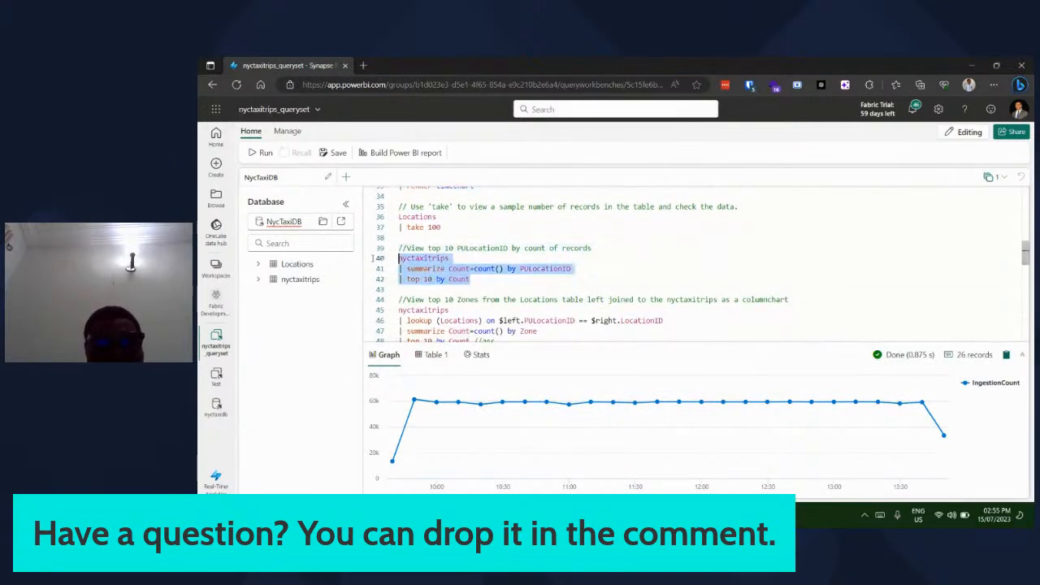
left_click(262, 153)
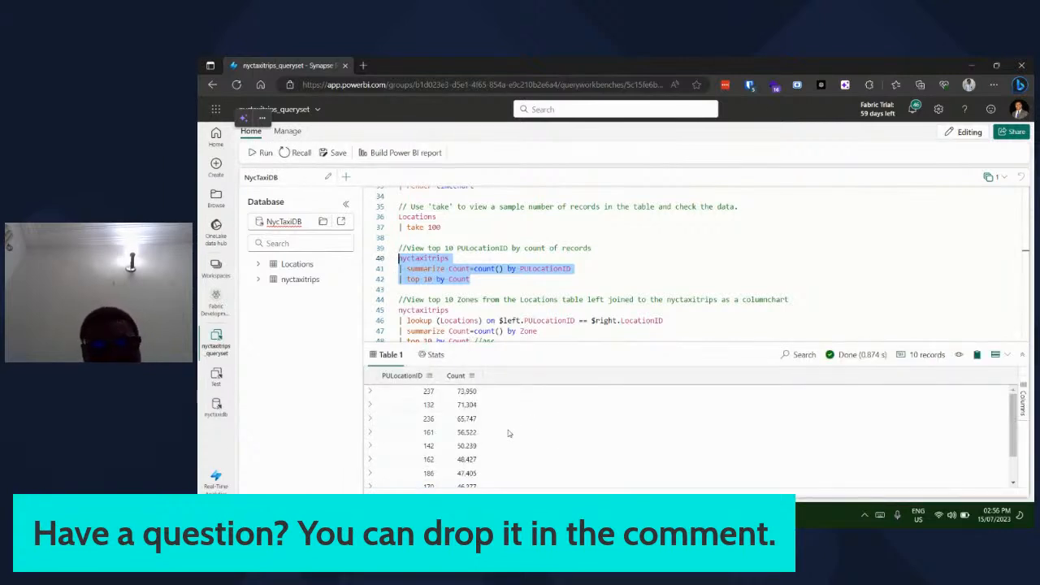
scroll(508, 430, "down", 2)
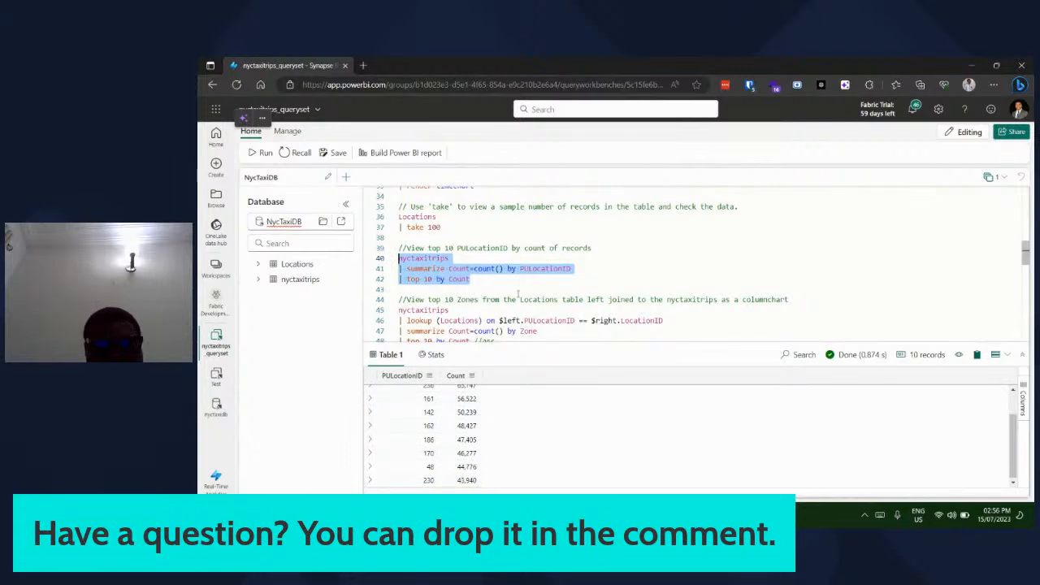
scroll(519, 294, "down", 1)
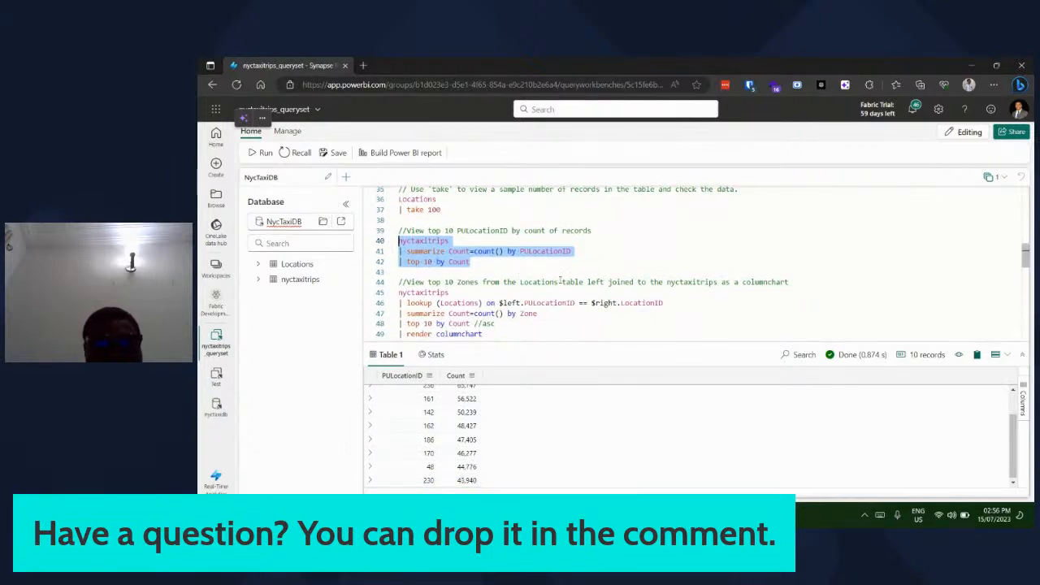
scroll(560, 281, "down", 2)
scroll(545, 317, "down", 1)
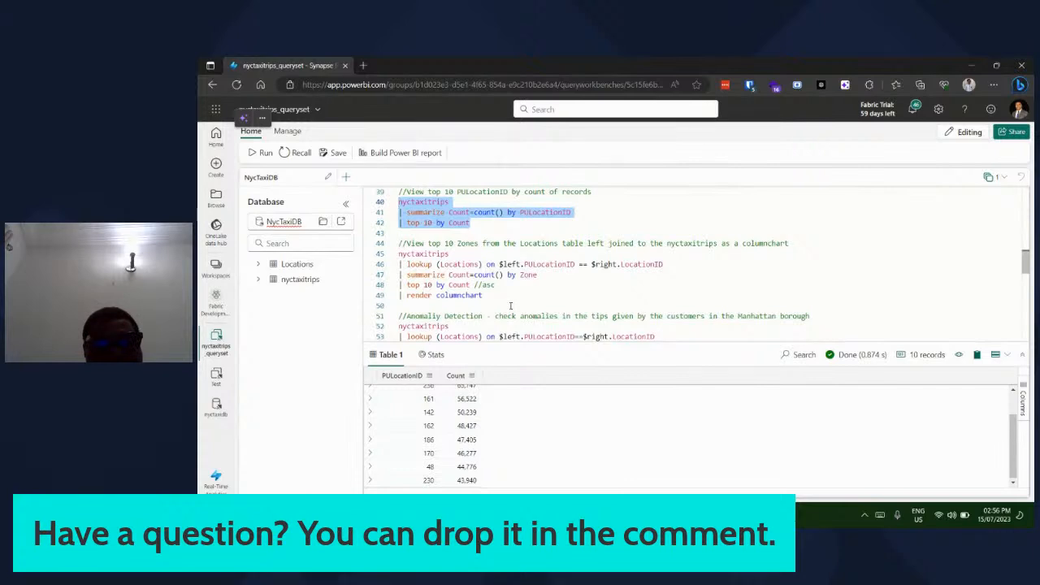
scroll(511, 306, "up", 4)
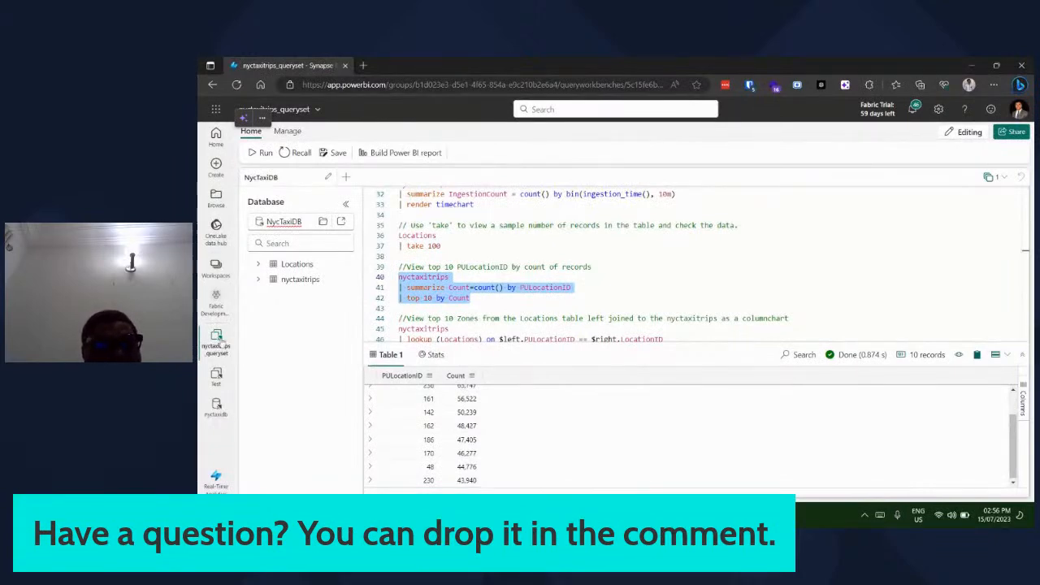
Return to the RealTime Analytics workspace and open the nyctaxidb KQL database
left_click(216, 309)
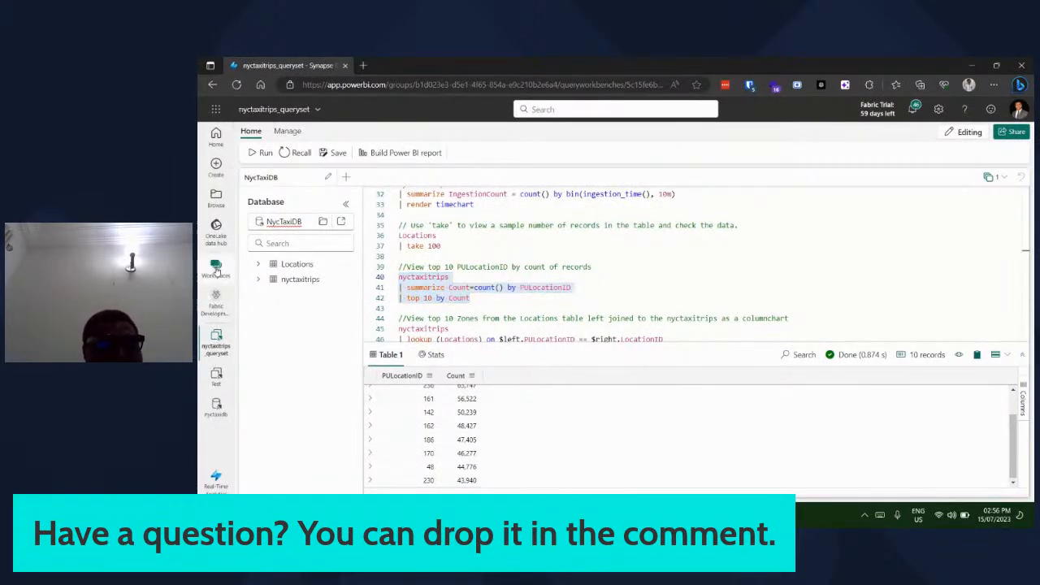
left_click(216, 267)
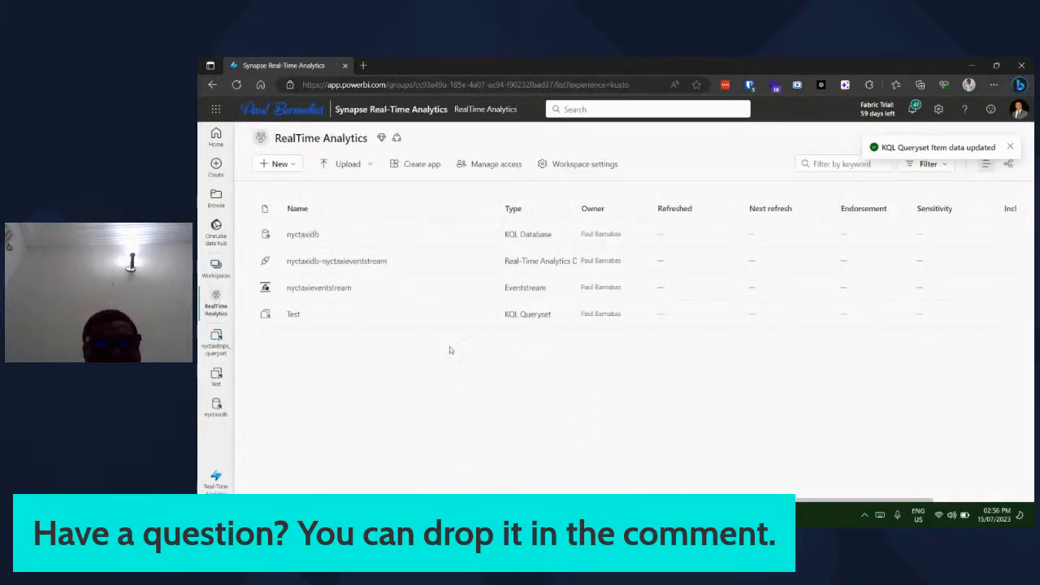
left_click(280, 163)
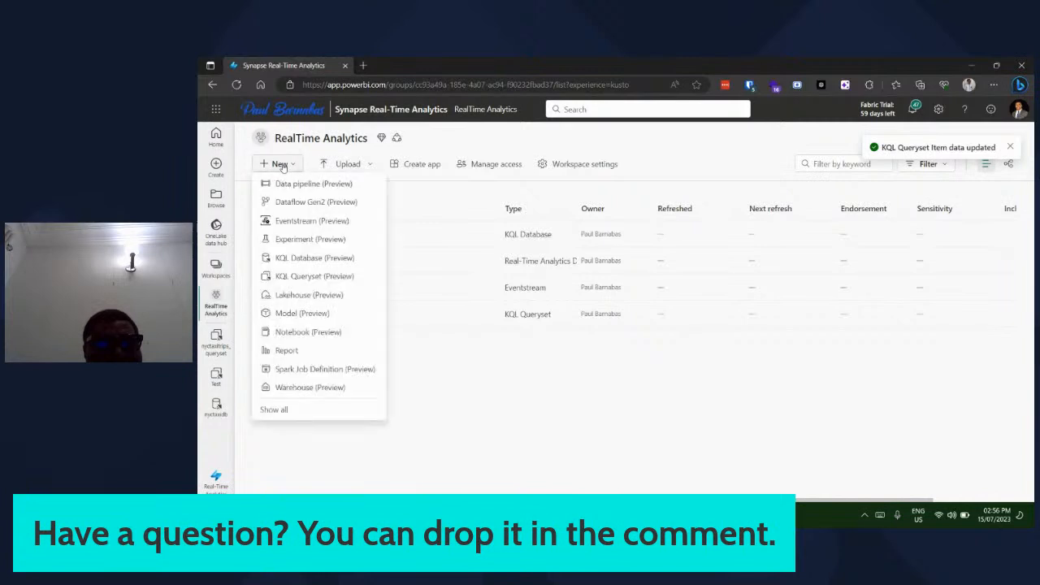
left_click(448, 408)
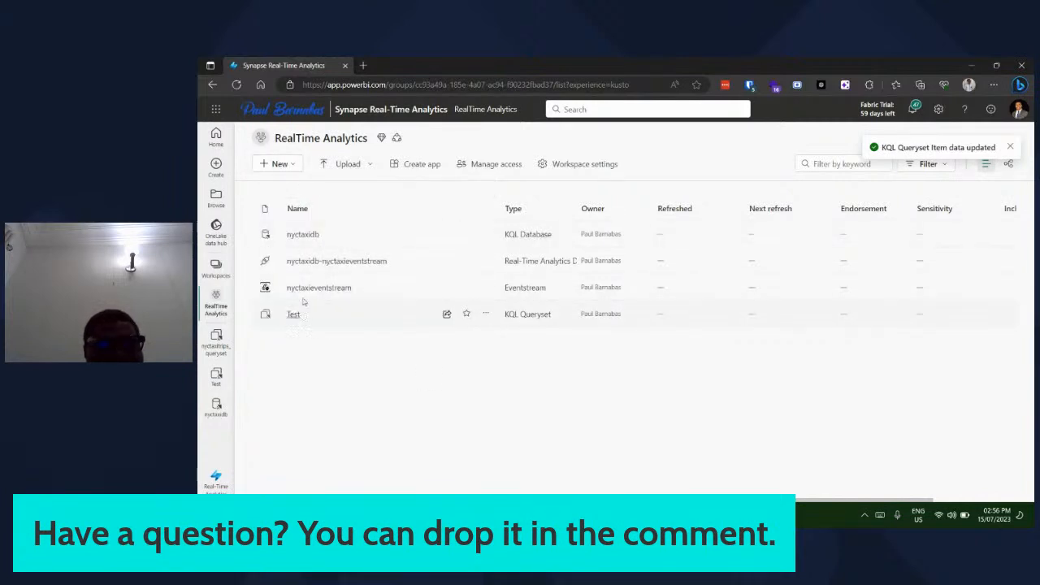
left_click(301, 235)
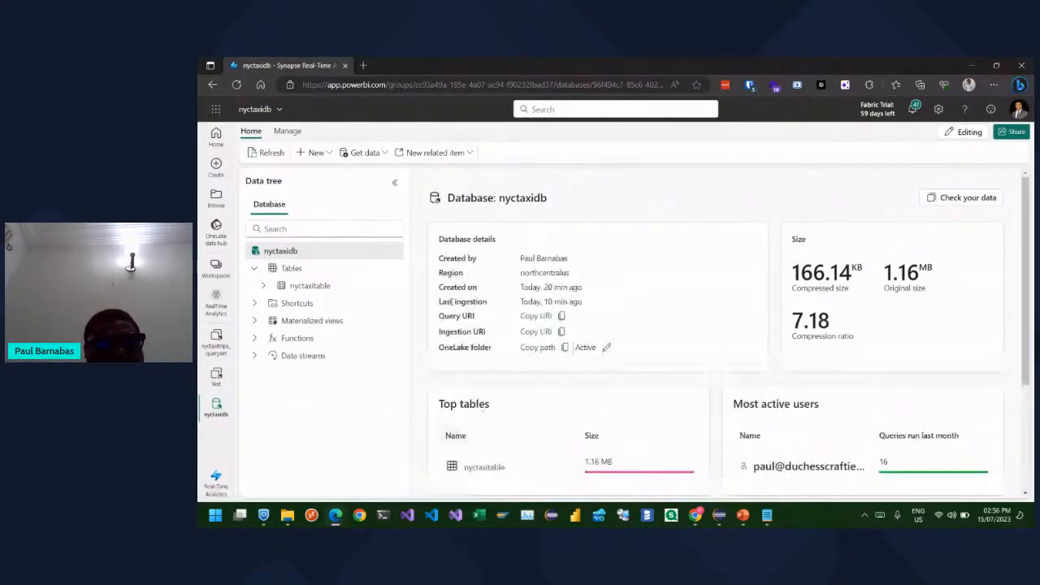
Start a blob container ingestion into nyctaxidb with a new table named Location and proceed to the source settings
left_click(359, 156)
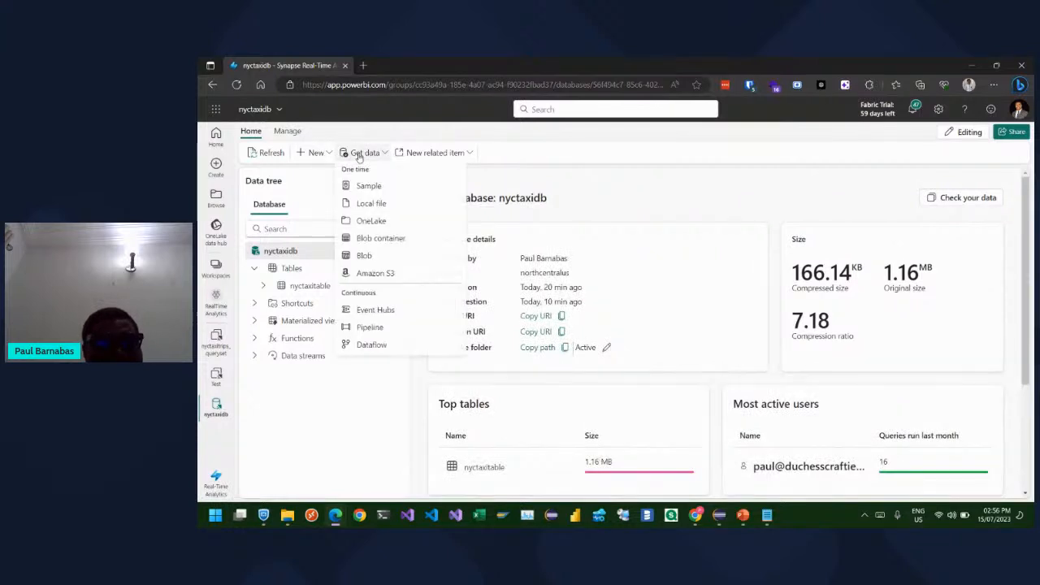
left_click(378, 239)
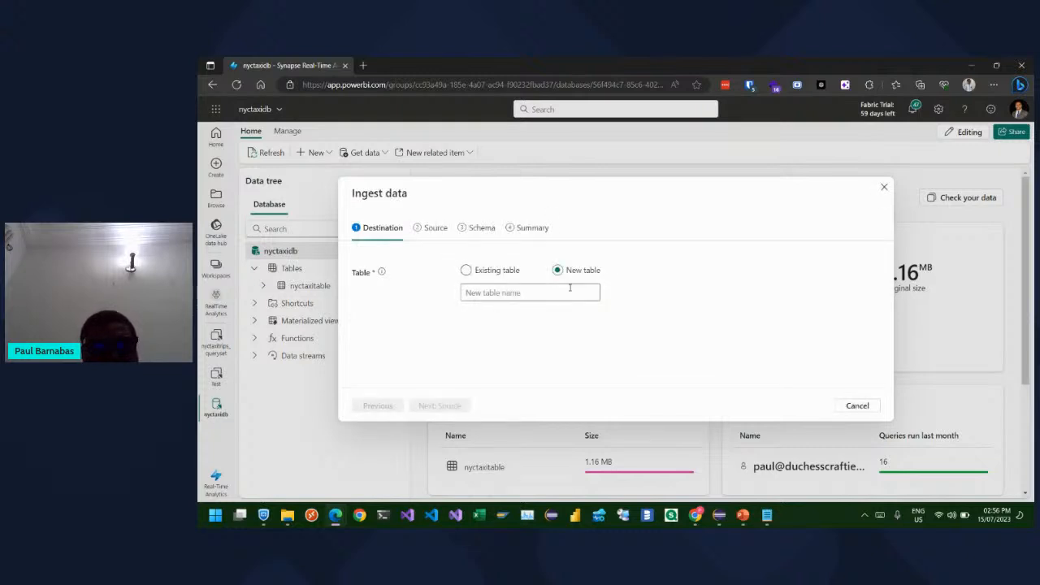
left_click(556, 286)
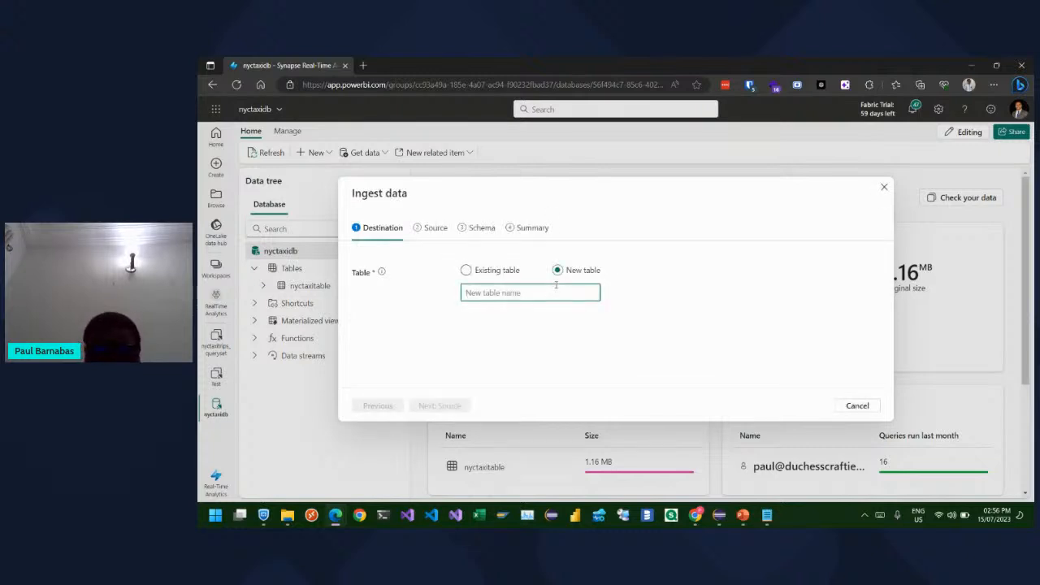
type("tocat")
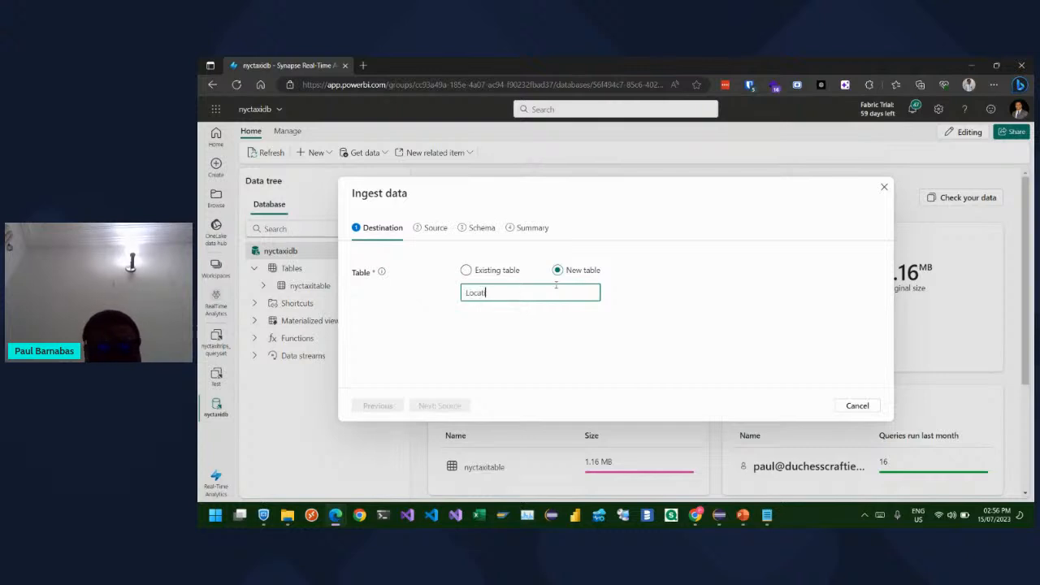
type("ion")
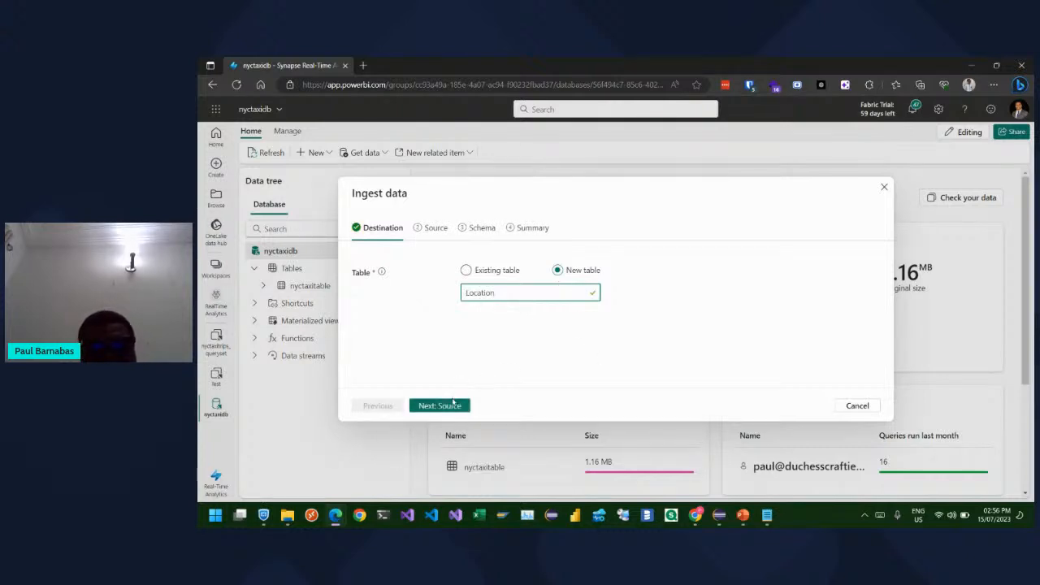
left_click(453, 404)
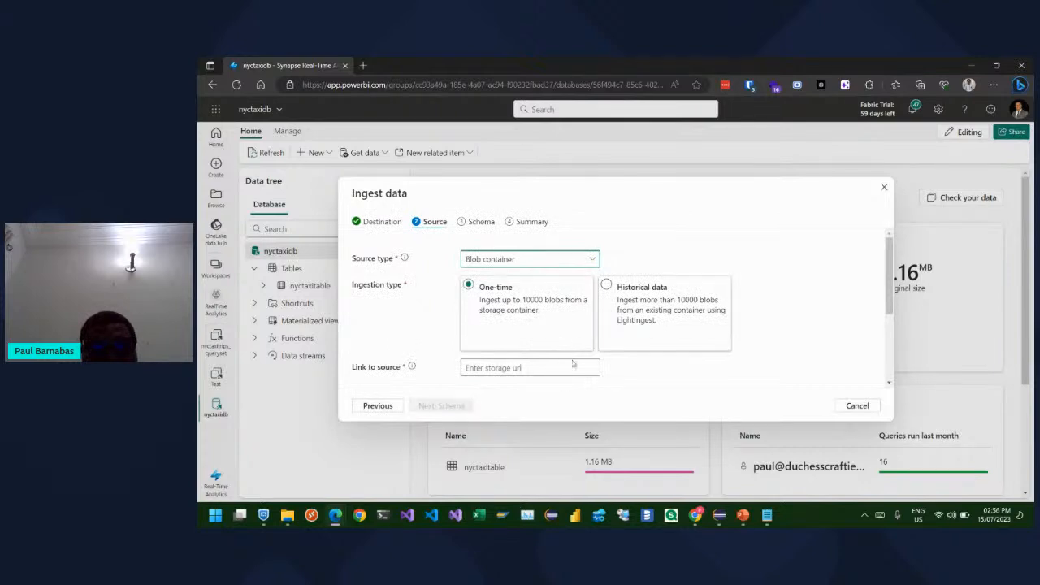
Prepare the blob source link for entry and check the open Notepad notes for the storage URL
left_click(562, 369)
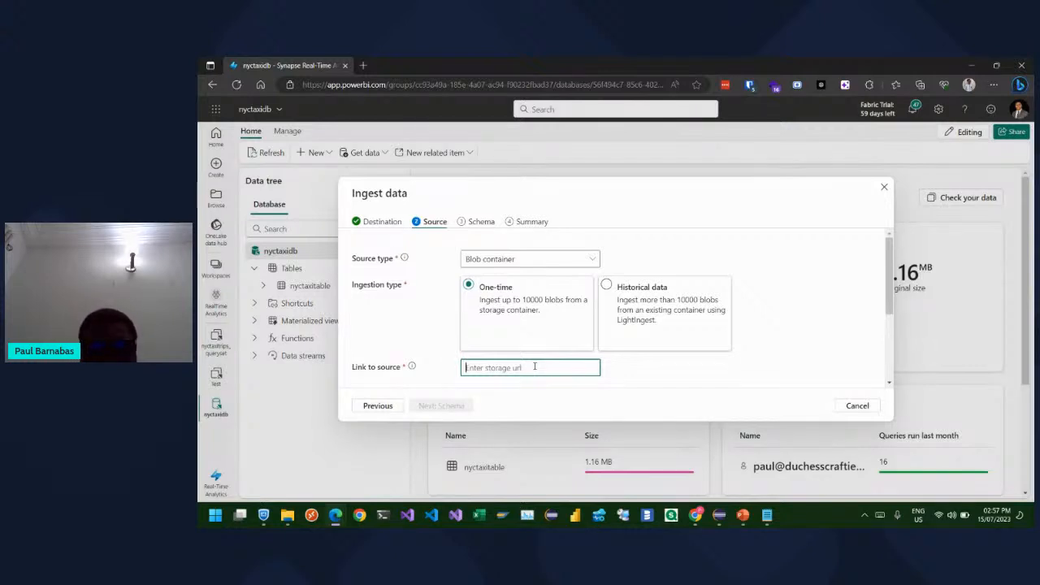
left_click(766, 514)
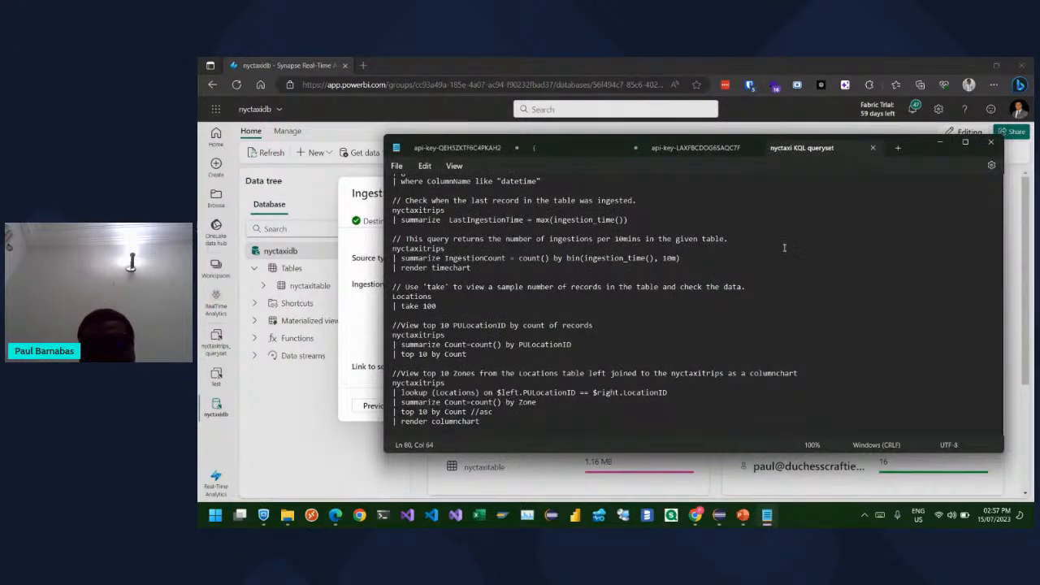
scroll(677, 197, "up", 8)
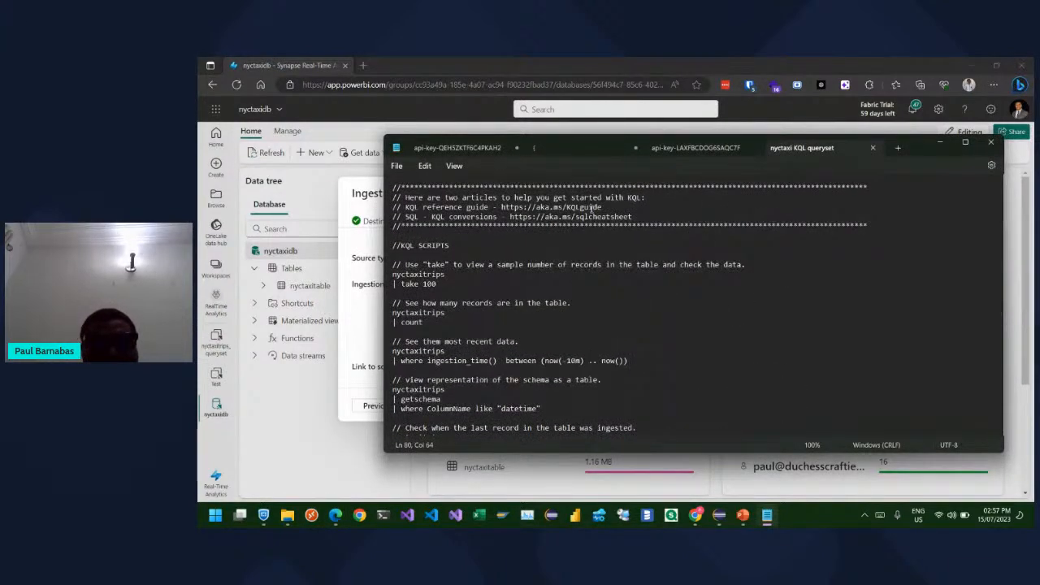
left_click(486, 149)
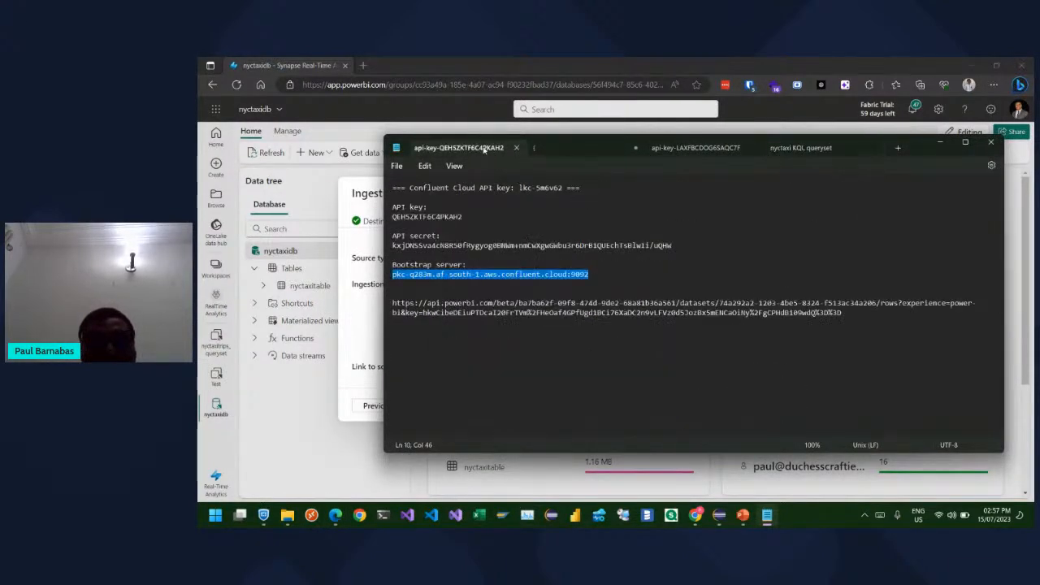
left_click(572, 150)
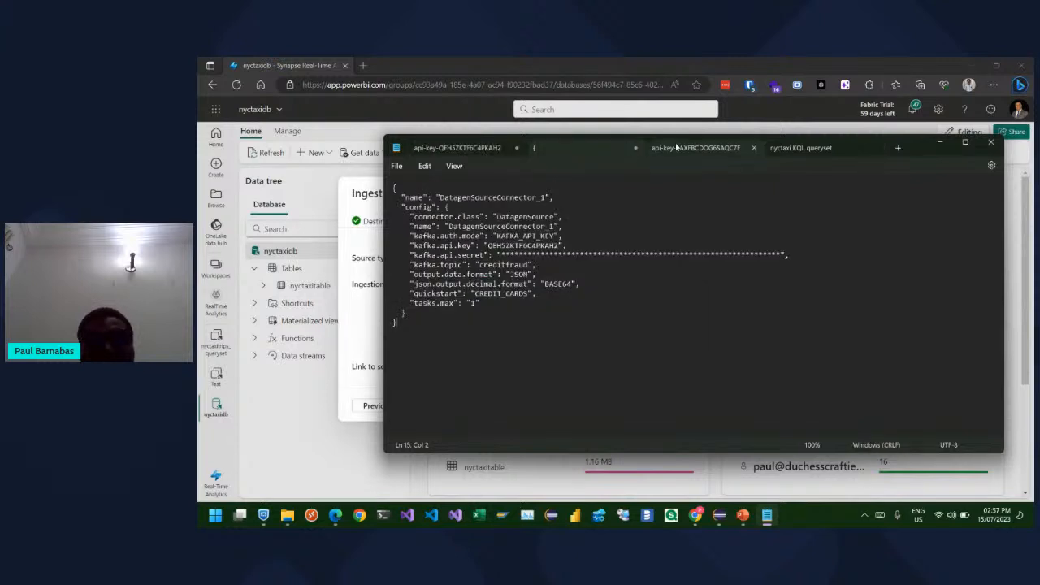
left_click(675, 150)
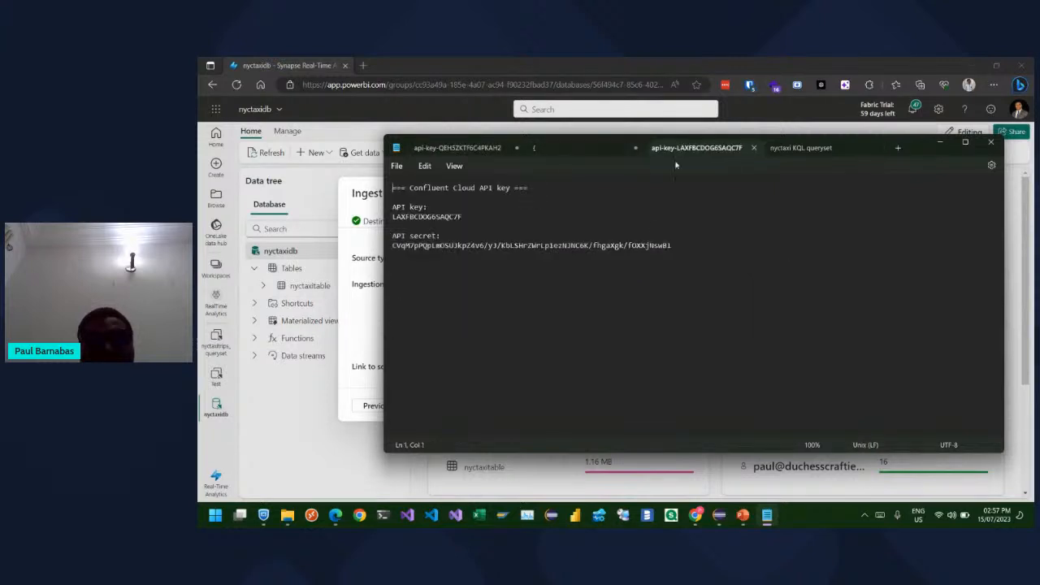
left_click(799, 148)
Look through the nyctaxi KQL queryset notes, from the KQL scripts to the Power BI report section, for the blob storage link
scroll(629, 318, "down", 20)
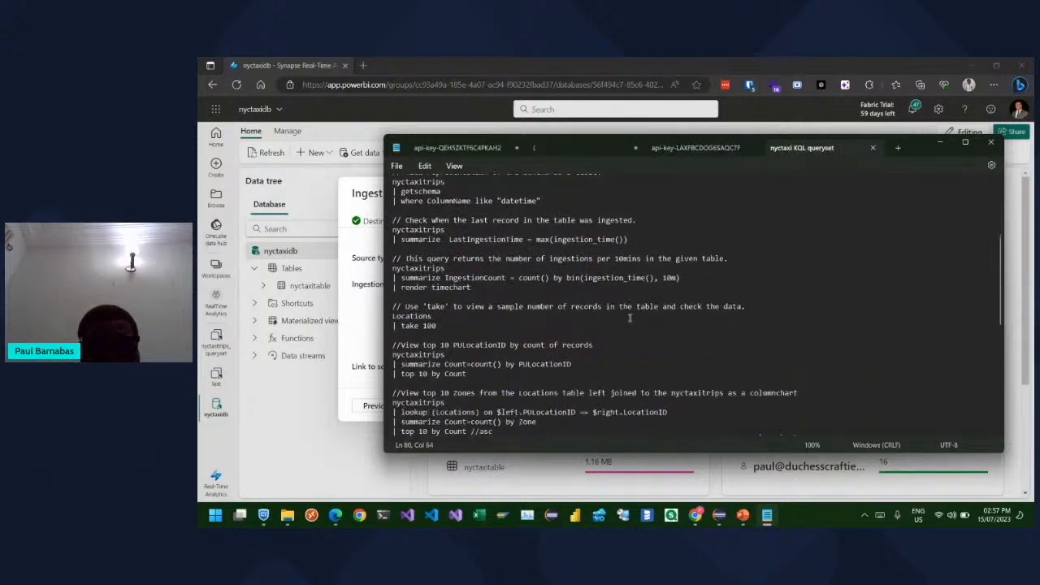
scroll(630, 317, "up", 2)
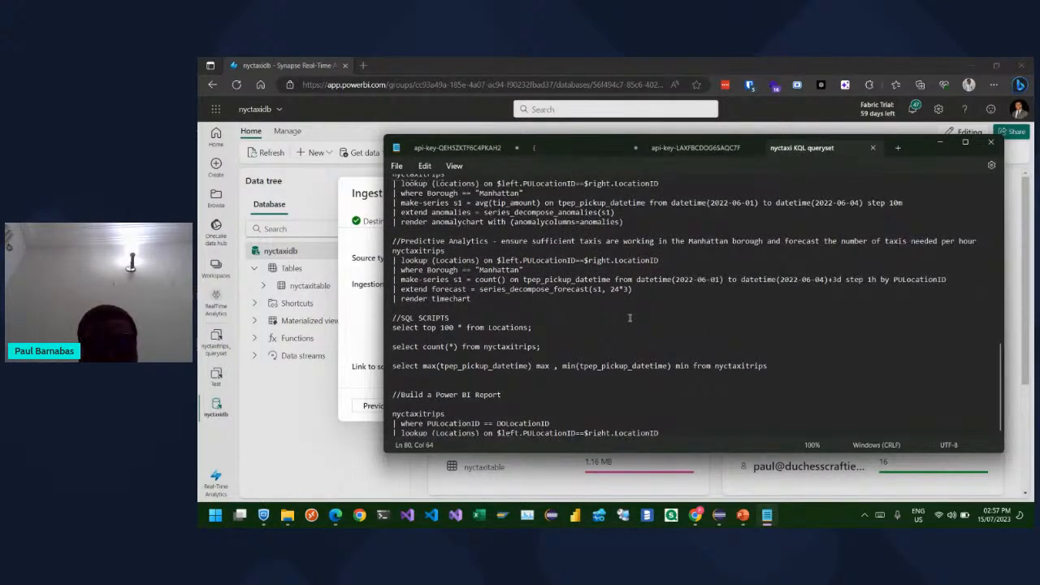
scroll(630, 318, "up", 5)
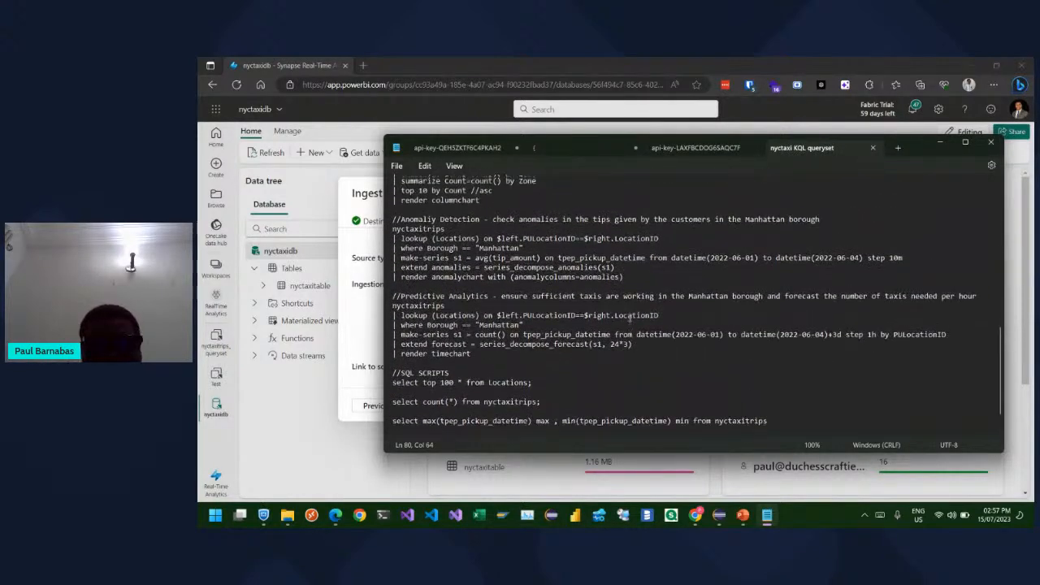
scroll(630, 318, "up", 6)
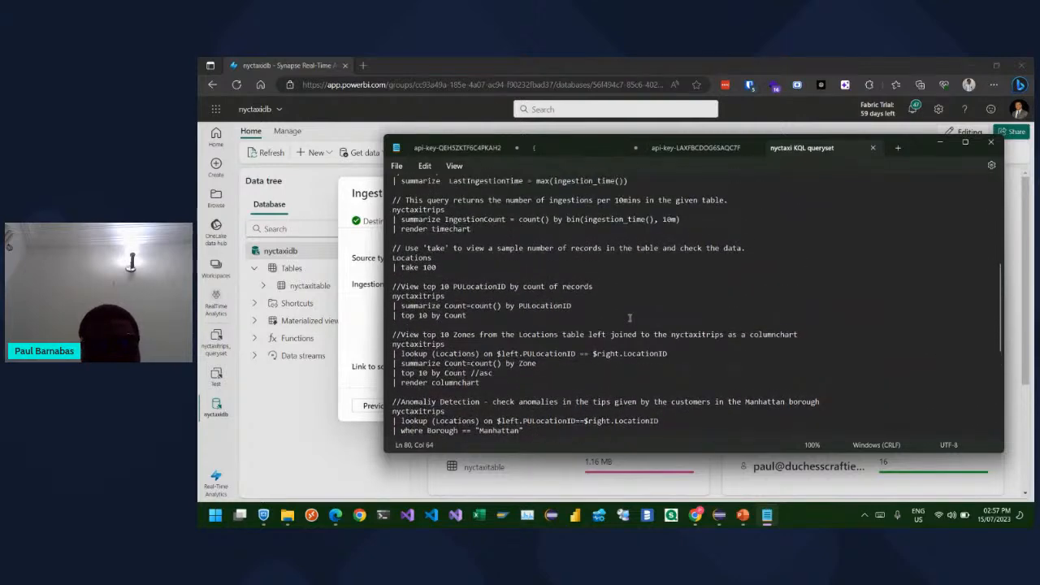
scroll(630, 318, "up", 1)
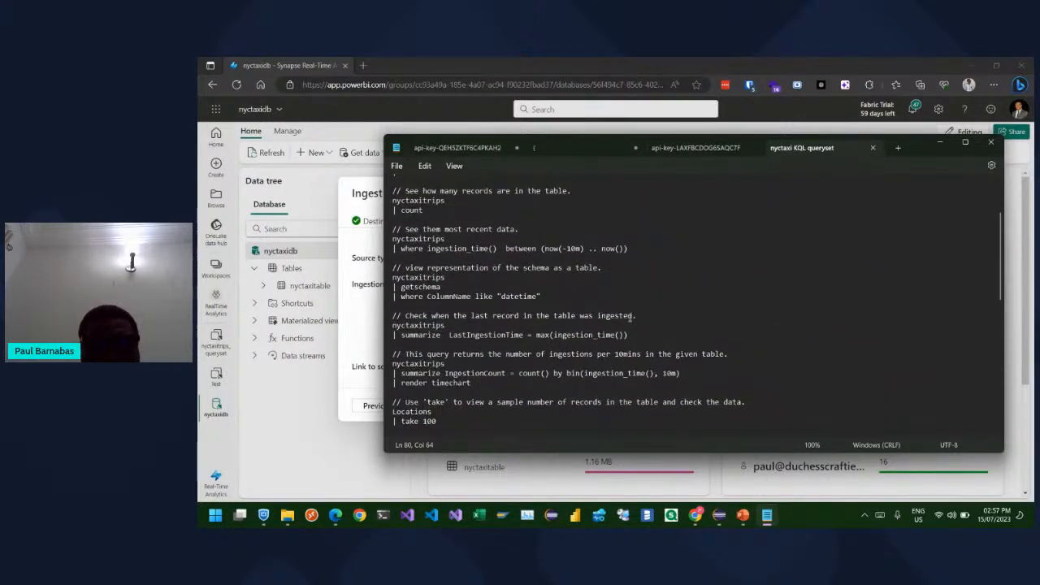
scroll(630, 317, "down", 6)
scroll(630, 318, "down", 4)
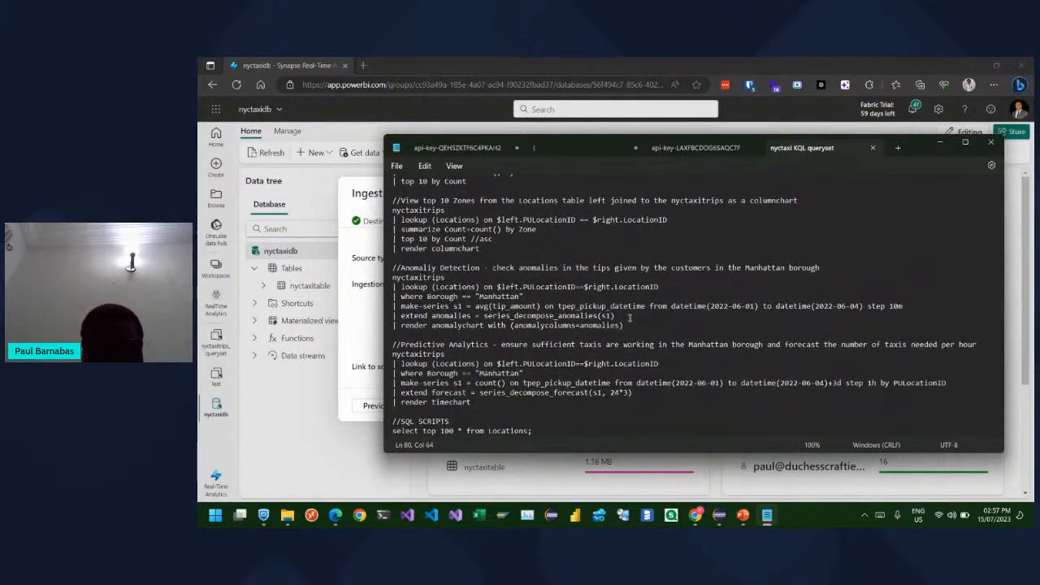
scroll(630, 318, "down", 3)
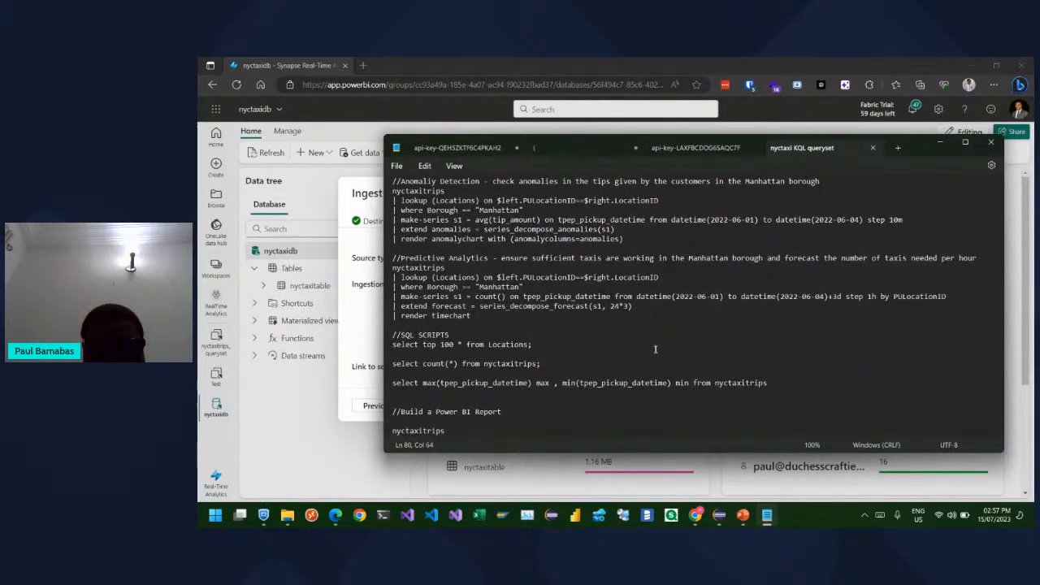
scroll(655, 349, "down", 1)
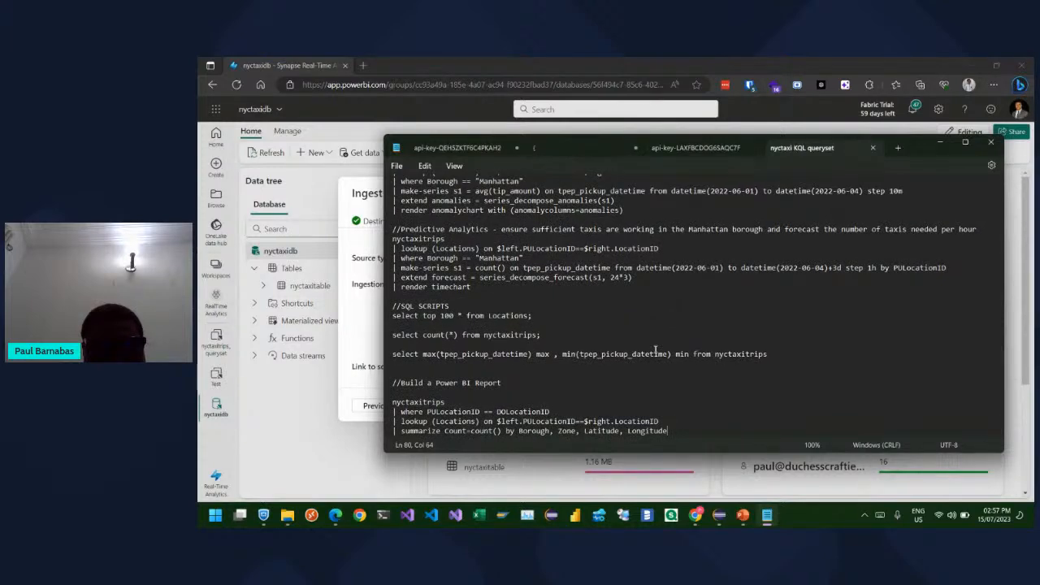
scroll(655, 350, "up", 8)
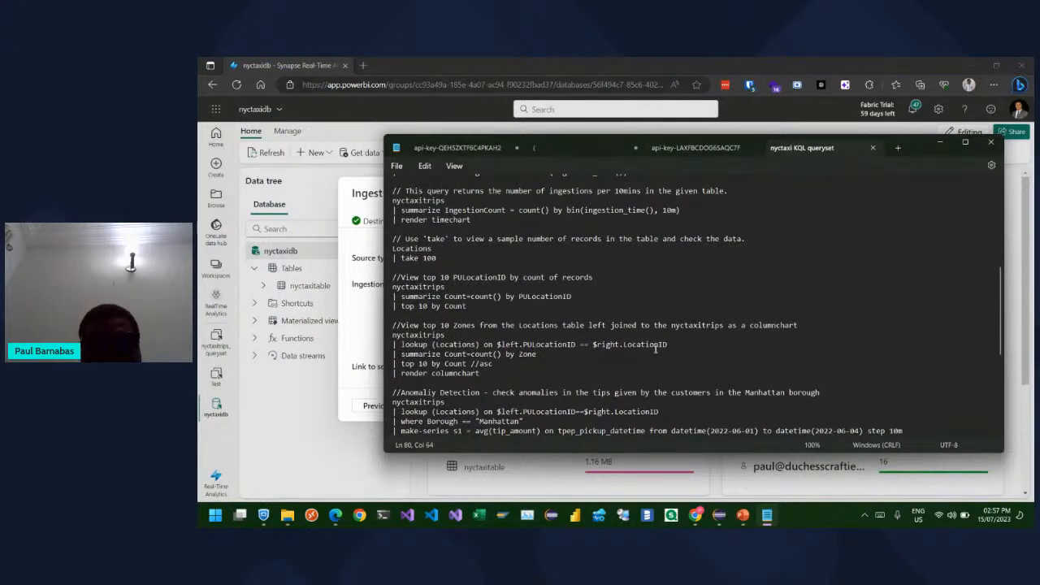
scroll(656, 350, "up", 4)
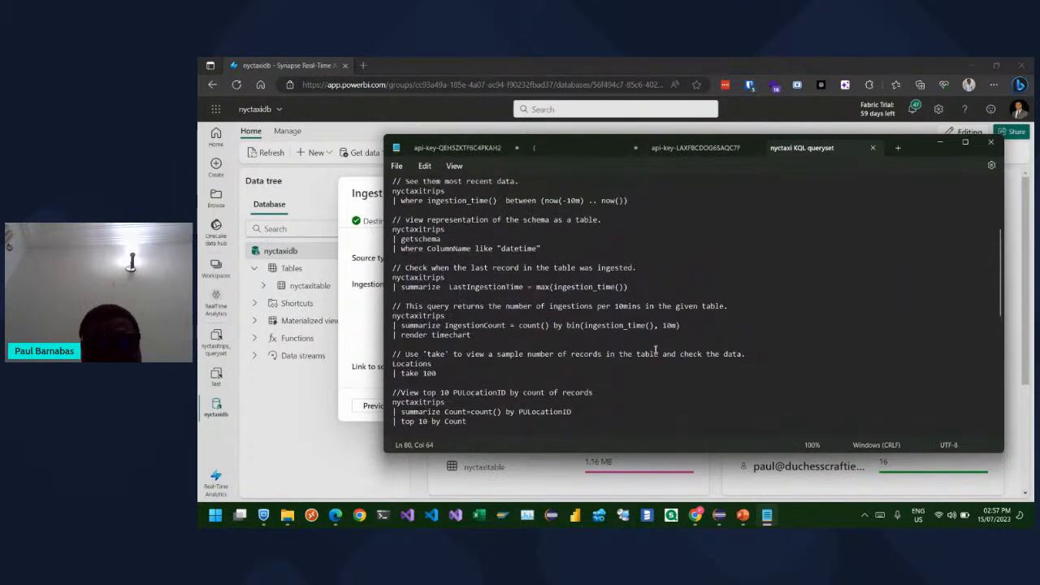
scroll(655, 349, "up", 4)
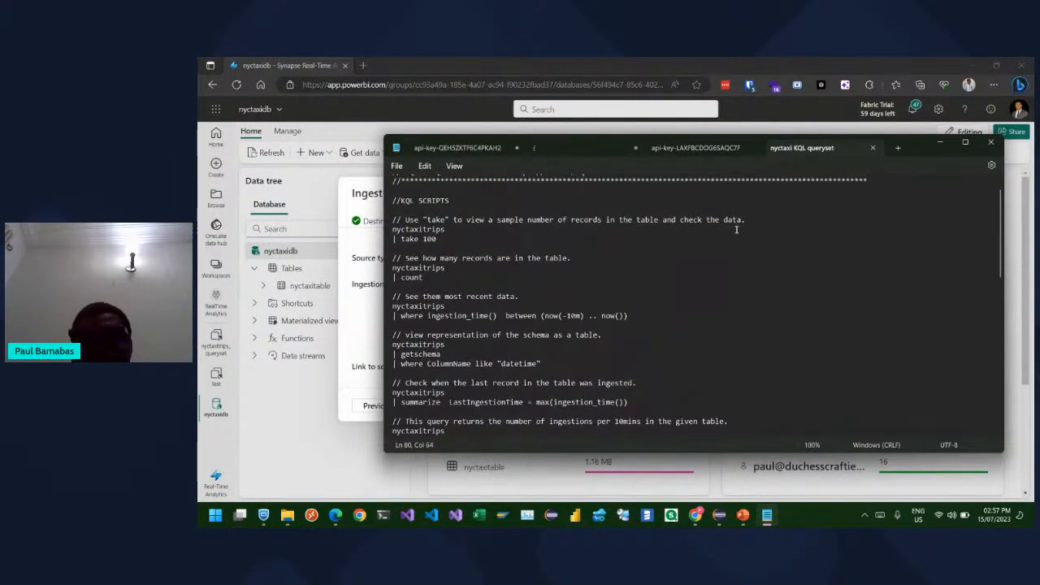
Recheck the other open notes and the KQL queryset file once more for the Locations source URL
left_click(718, 148)
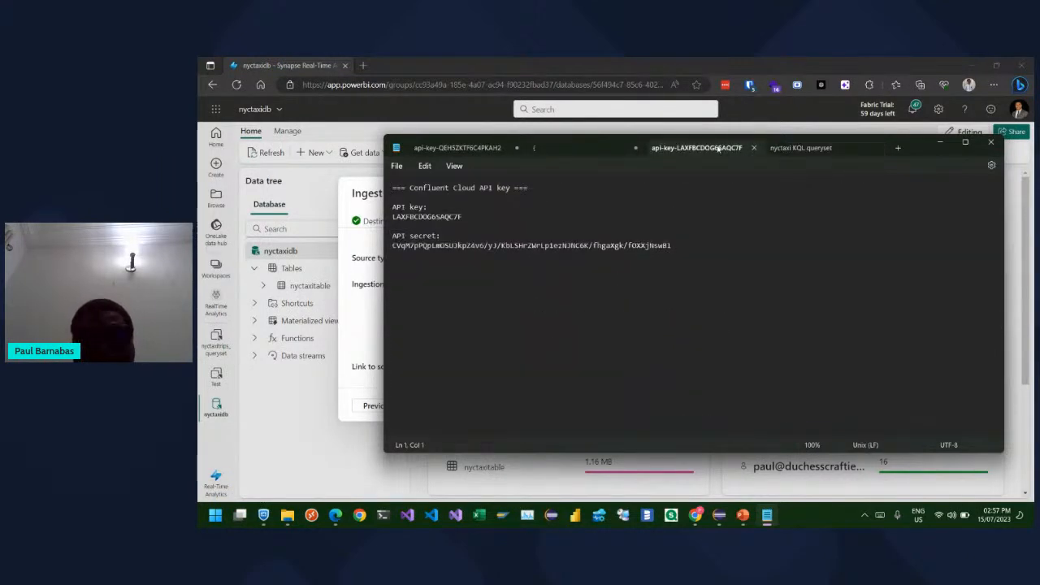
left_click(592, 148)
left_click(486, 148)
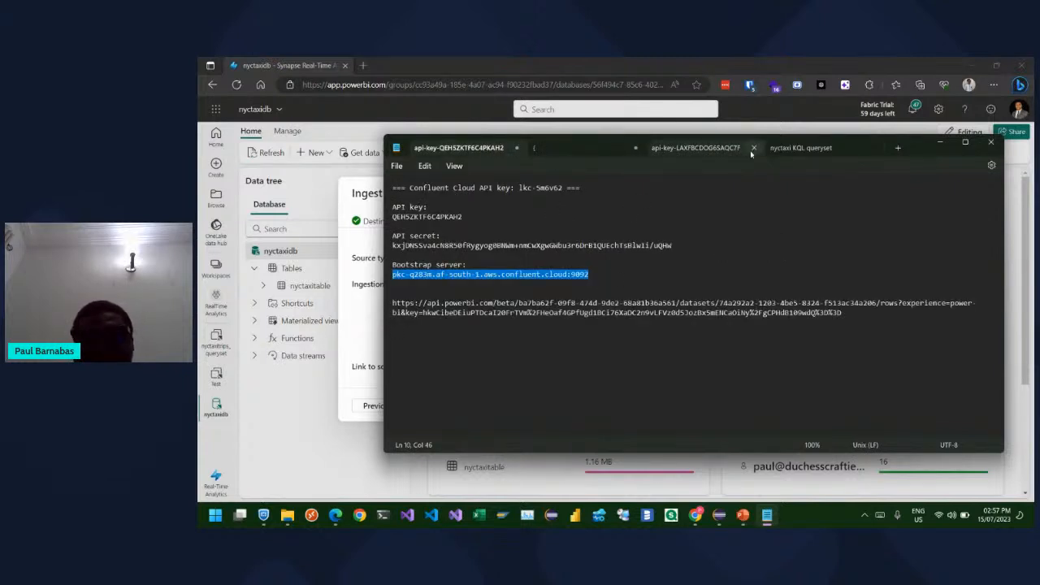
left_click(722, 150)
left_click(801, 148)
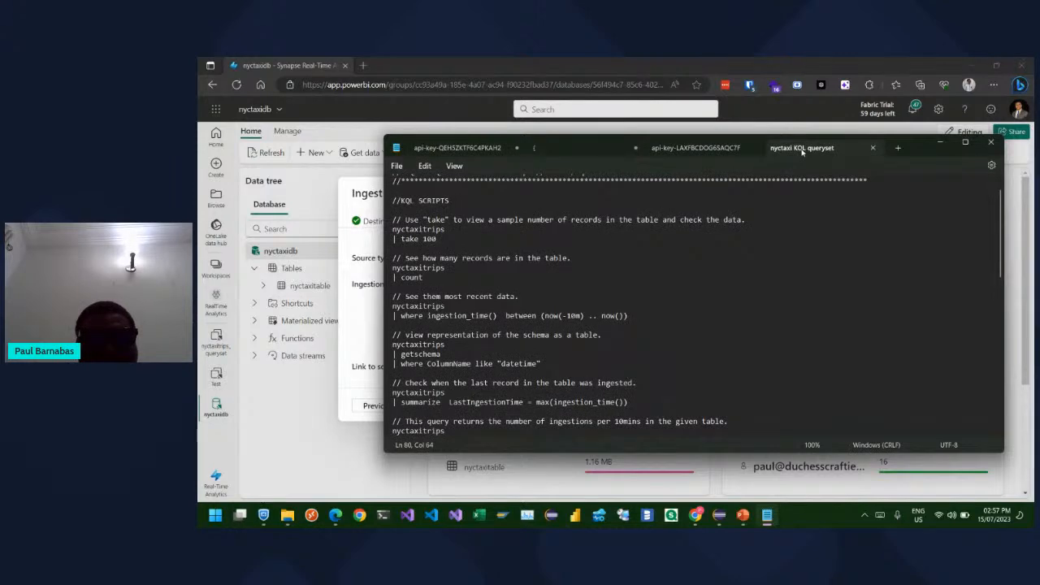
scroll(697, 255, "up", 2)
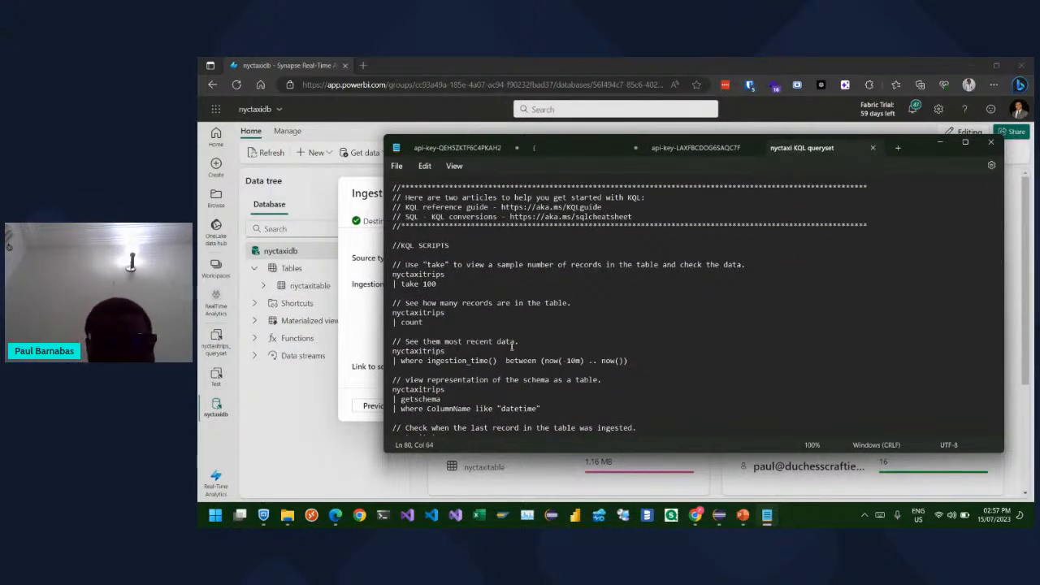
scroll(512, 347, "down", 6)
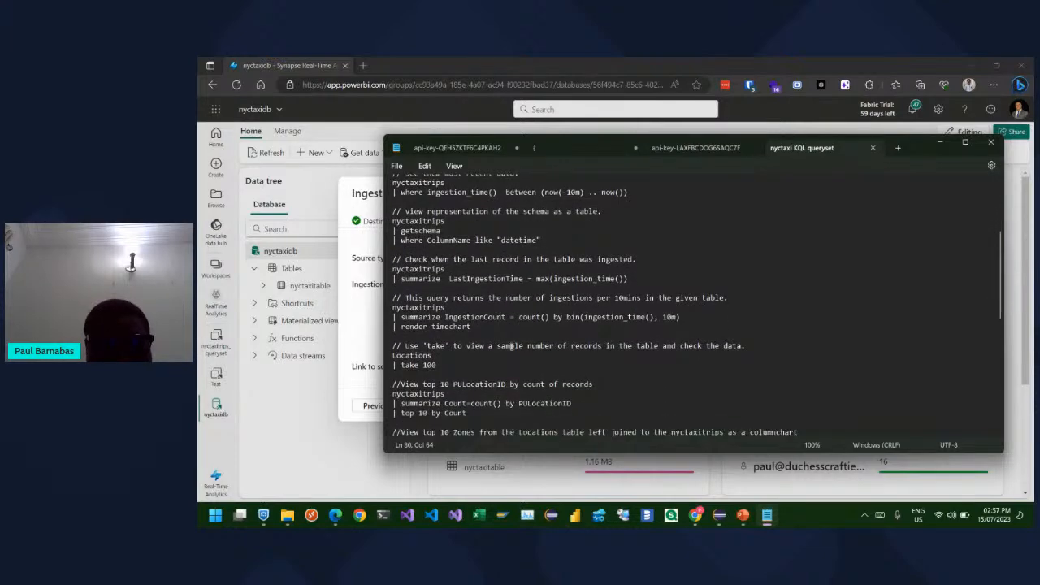
scroll(512, 347, "down", 6)
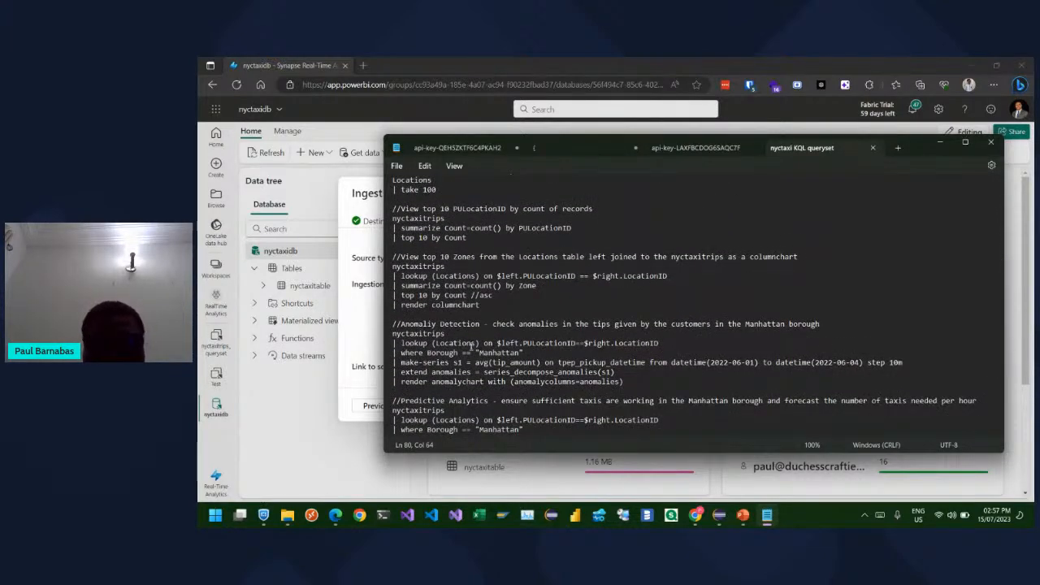
Return to the Ingest data dialog in the browser and cancel the Location table ingestion
left_click(359, 342)
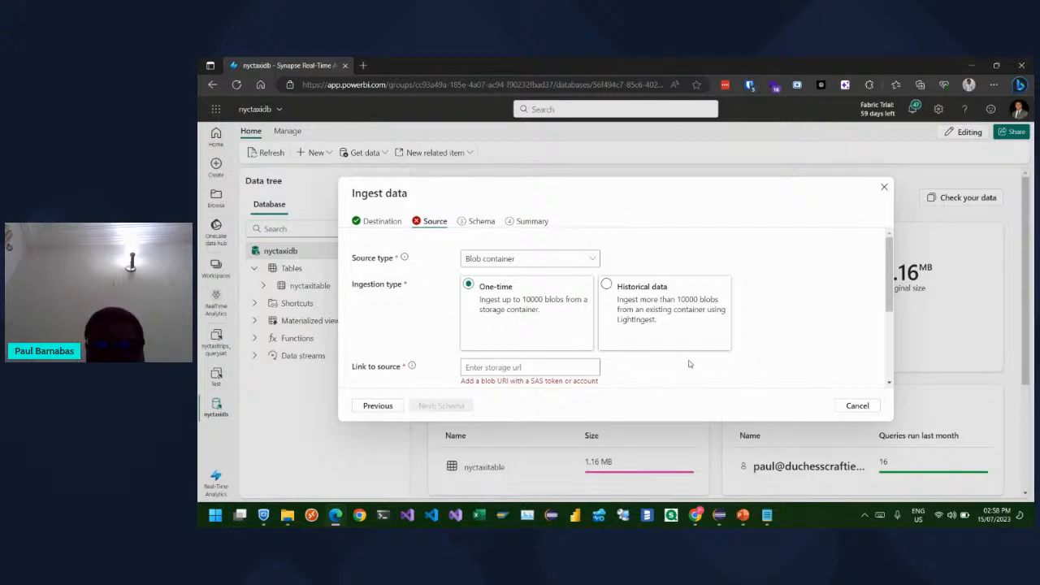
left_click(507, 368)
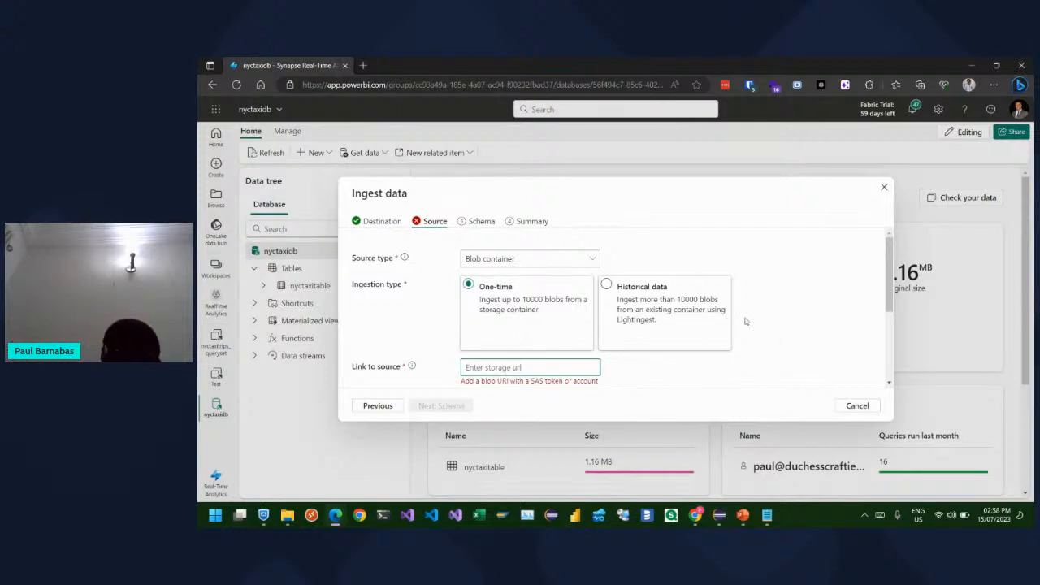
left_click(857, 408)
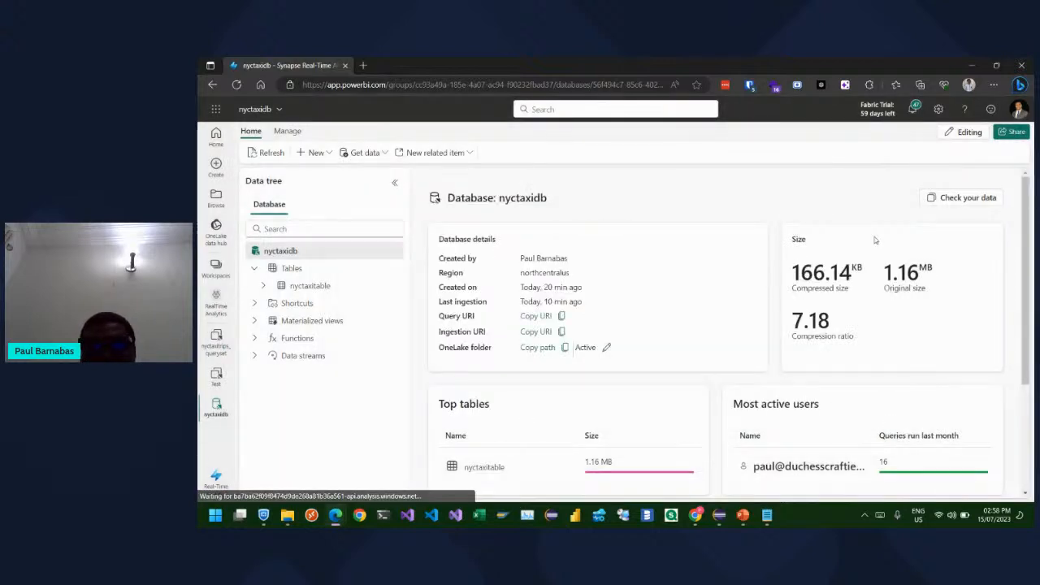
Open the NycTaxiDB KQL database in the Fabric Development workspace and view the details of its Locations table
left_click(217, 265)
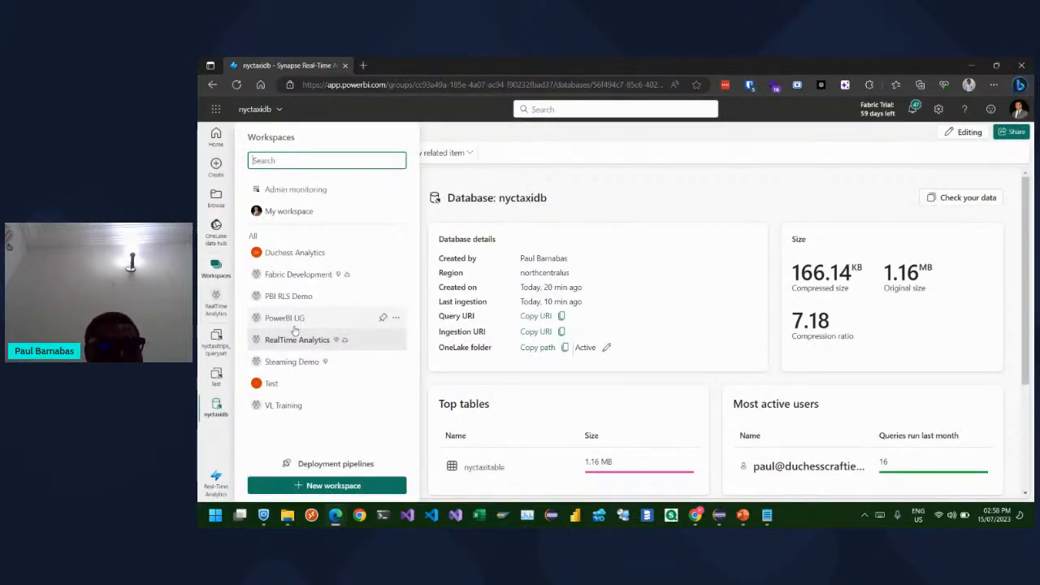
left_click(289, 275)
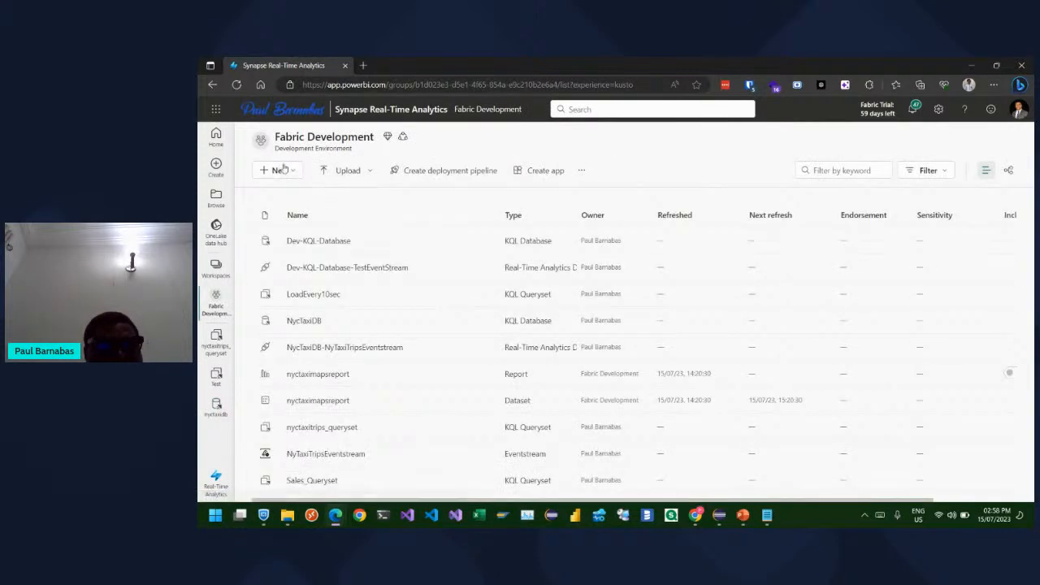
left_click(304, 321)
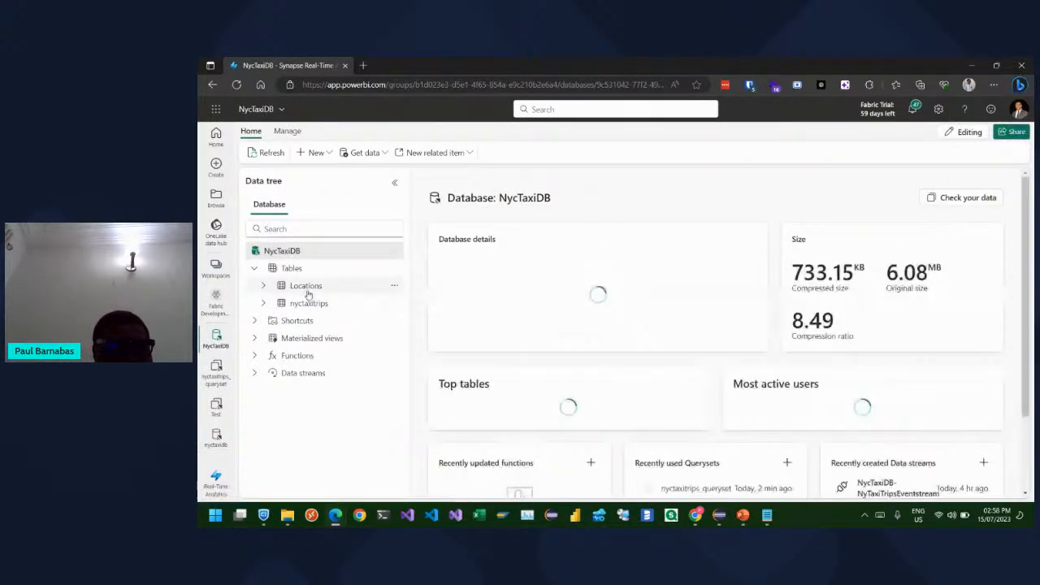
left_click(344, 291)
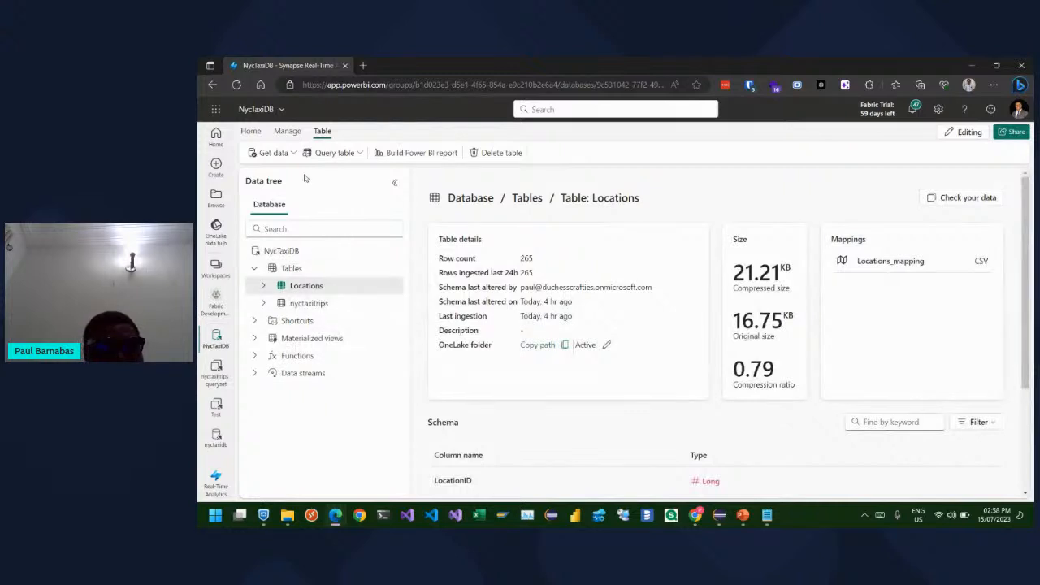
View the data streams of NycTaxiDB and look at the database's management options
left_click(255, 373)
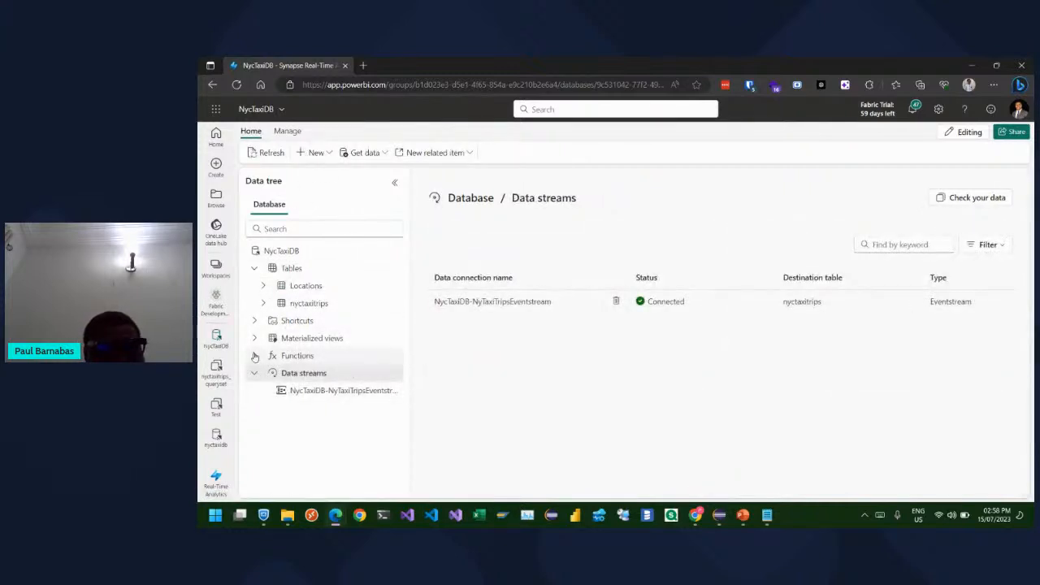
left_click(290, 132)
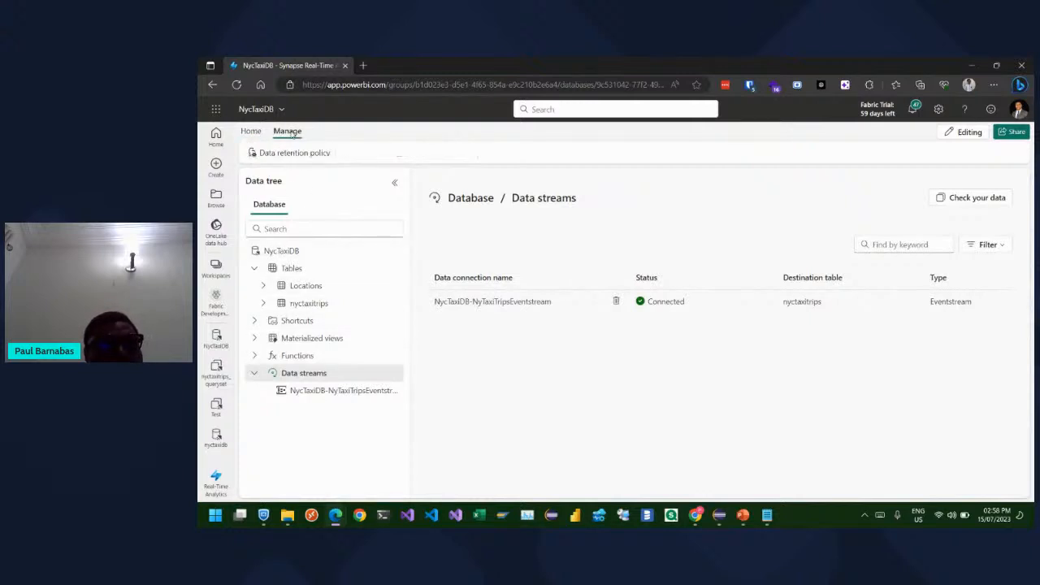
left_click(251, 132)
Return to the Fabric Development workspace through the database's location link and open the nyctaxitrips_queryset
left_click(255, 109)
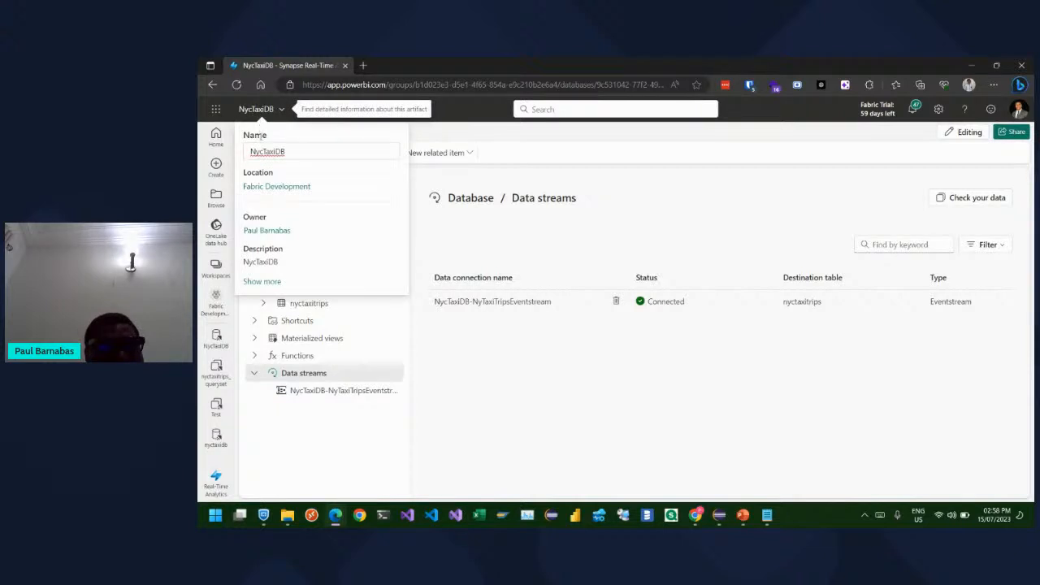
left_click(261, 187)
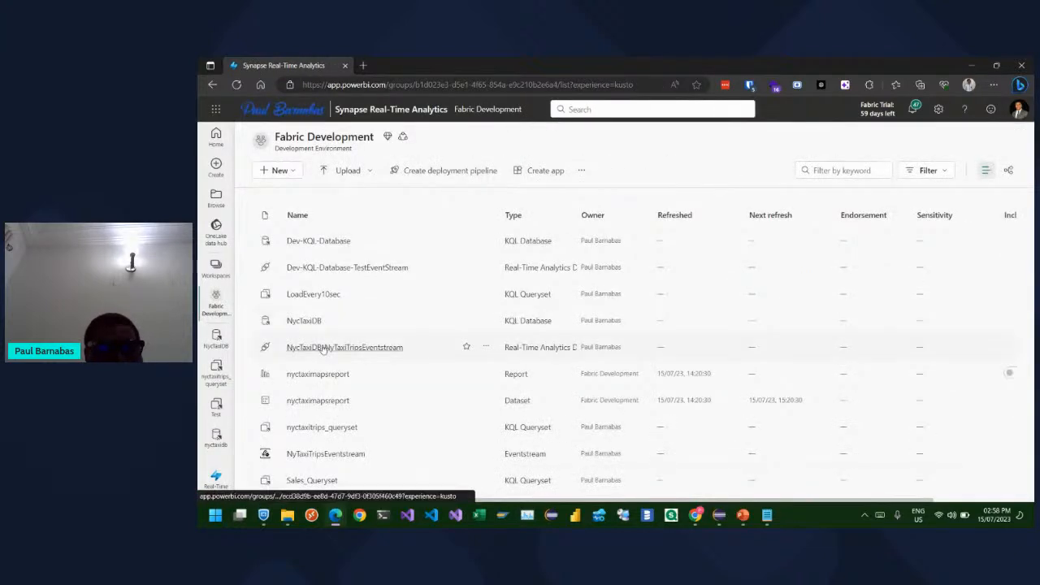
left_click(322, 426)
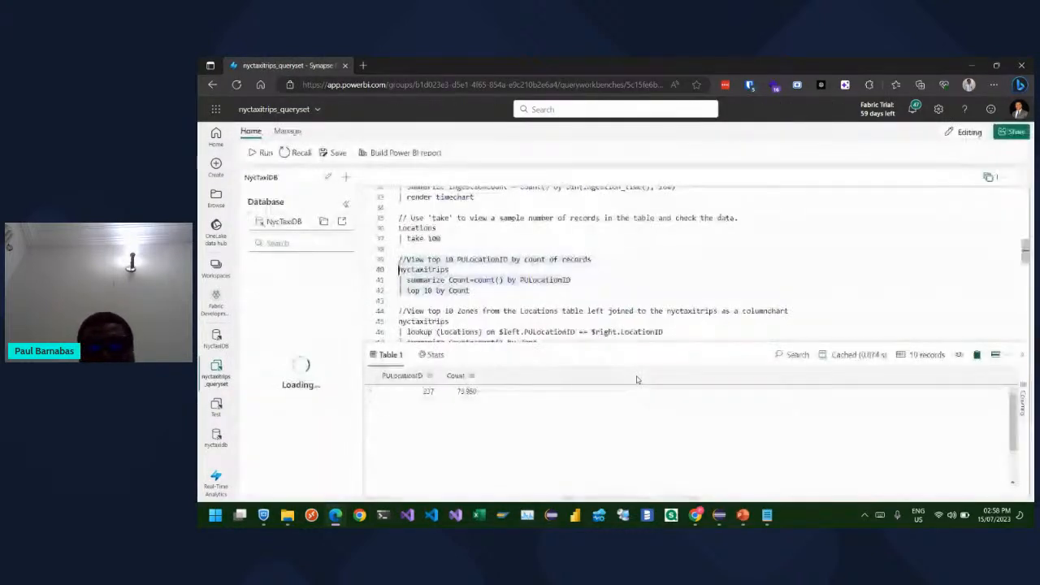
Run the Locations query with take 100 to sample records from the table
scroll(601, 238, "down", 1)
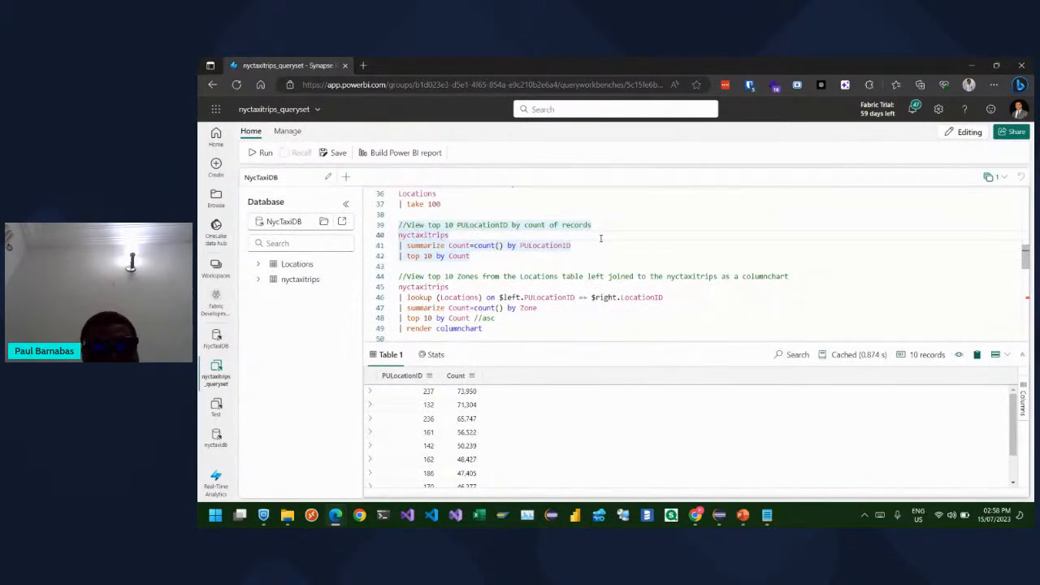
scroll(602, 238, "up", 1)
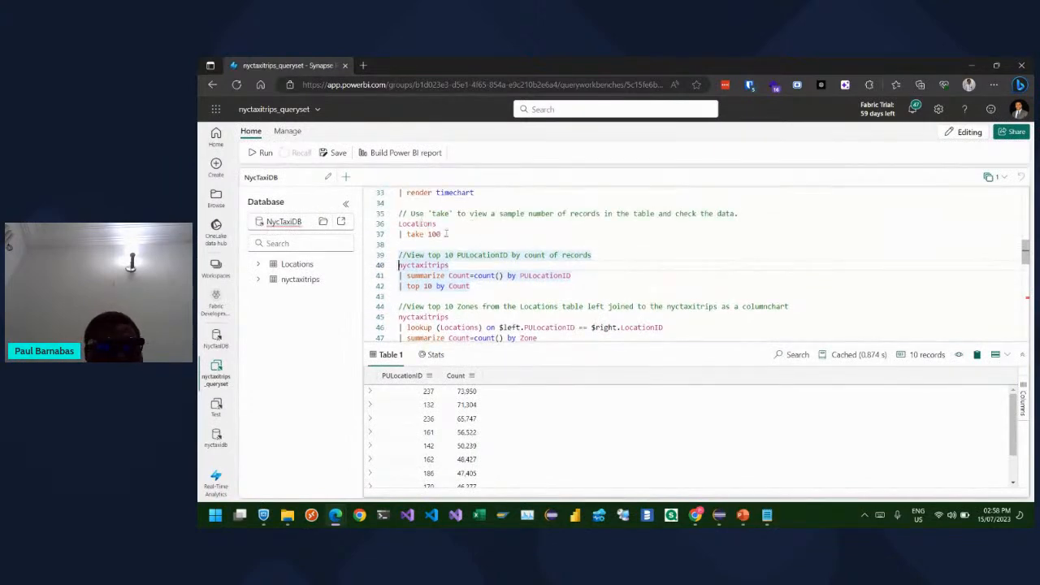
left_click_drag(452, 234, 398, 224)
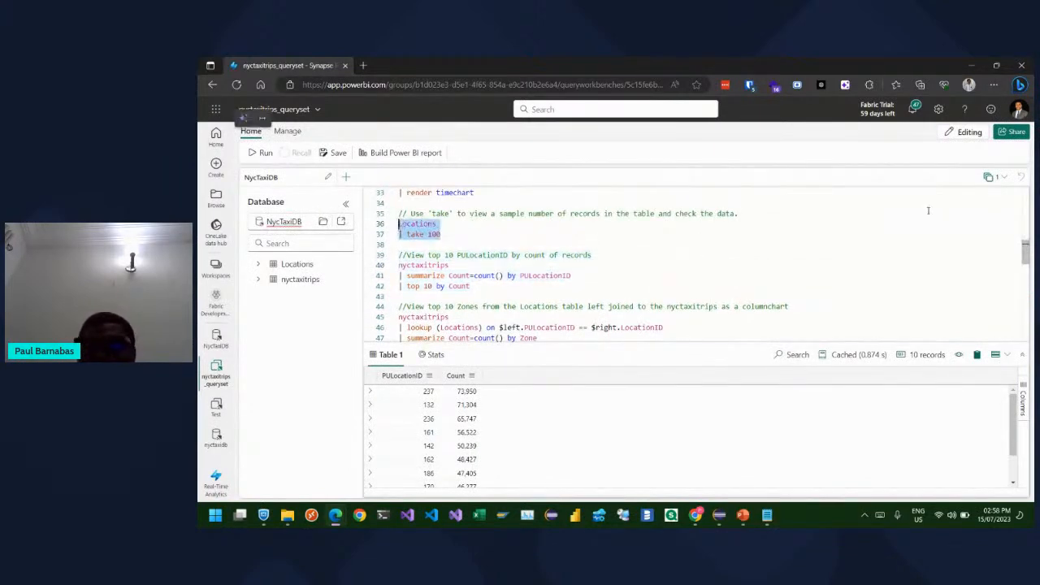
left_click(259, 153)
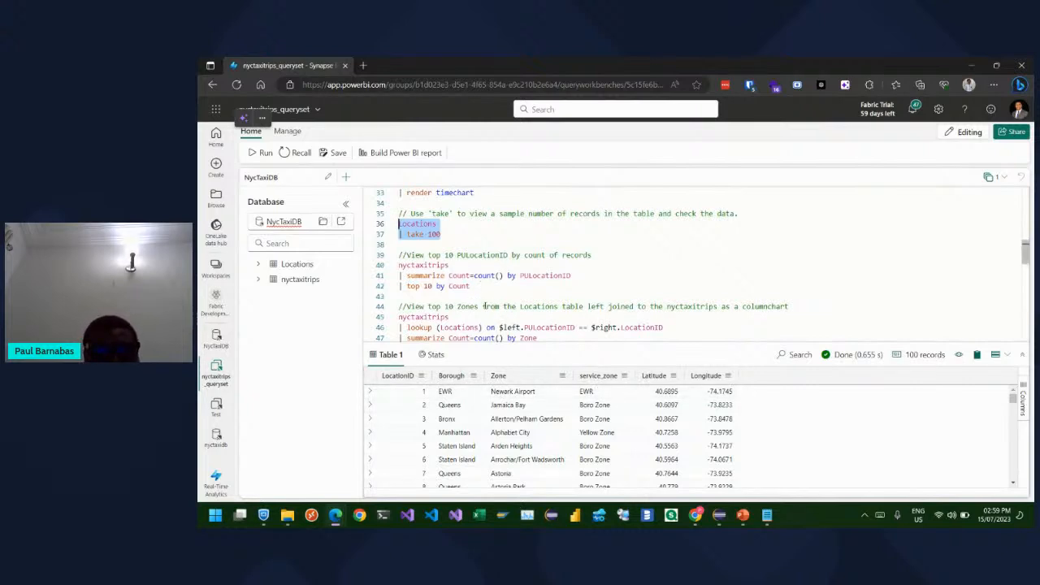
Run the top 10 zones query that looks up Locations from nyctaxitrips, leaving out its render columnchart line
scroll(485, 307, "down", 2)
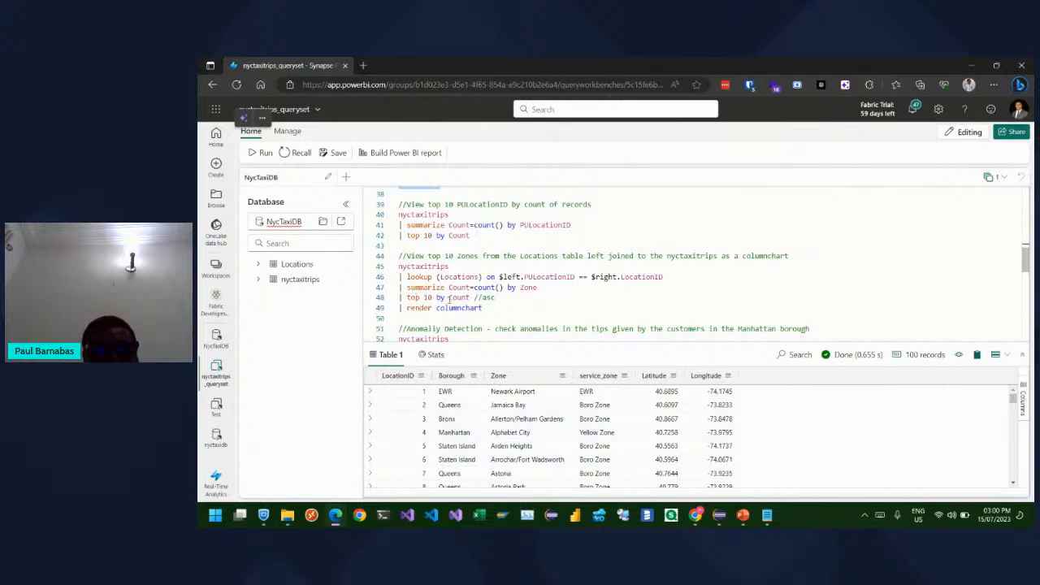
left_click_drag(498, 298, 398, 266)
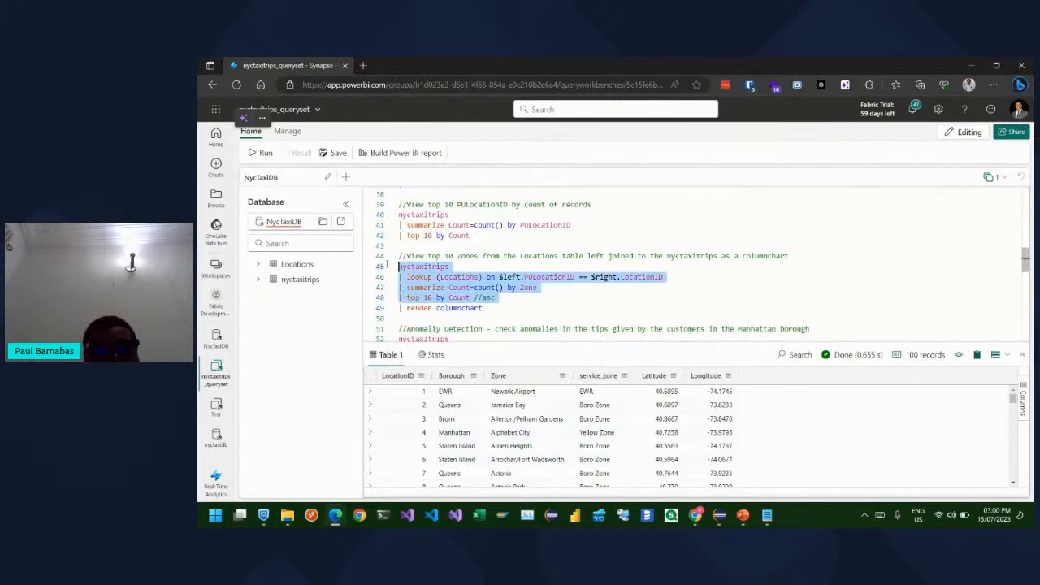
left_click(261, 153)
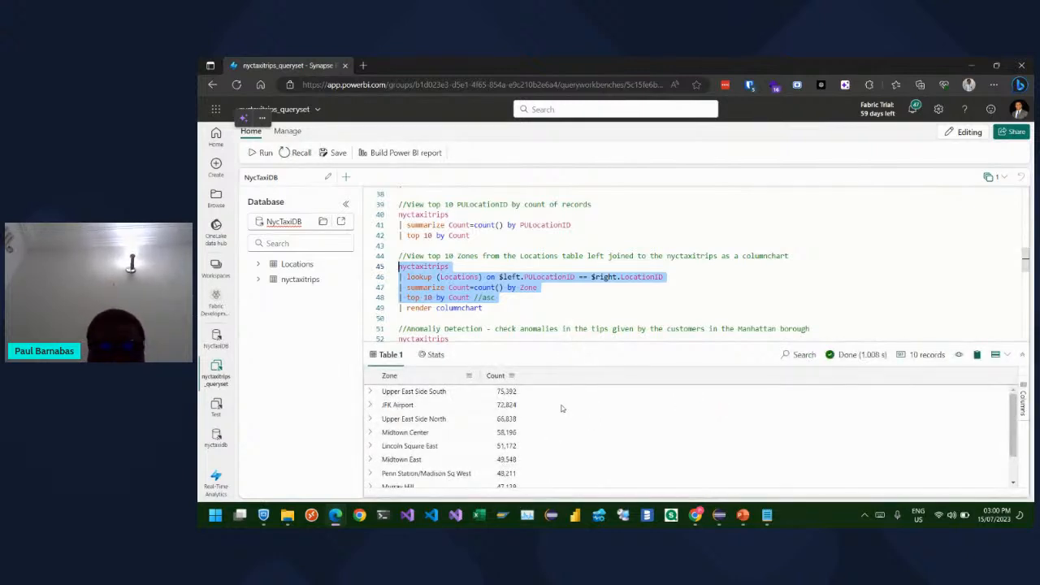
Look through the zone counts and run the full top 10 zones query with render columnchart included
scroll(561, 408, "down", 1)
scroll(561, 409, "up", 2)
scroll(560, 409, "down", 2)
scroll(508, 457, "up", 2)
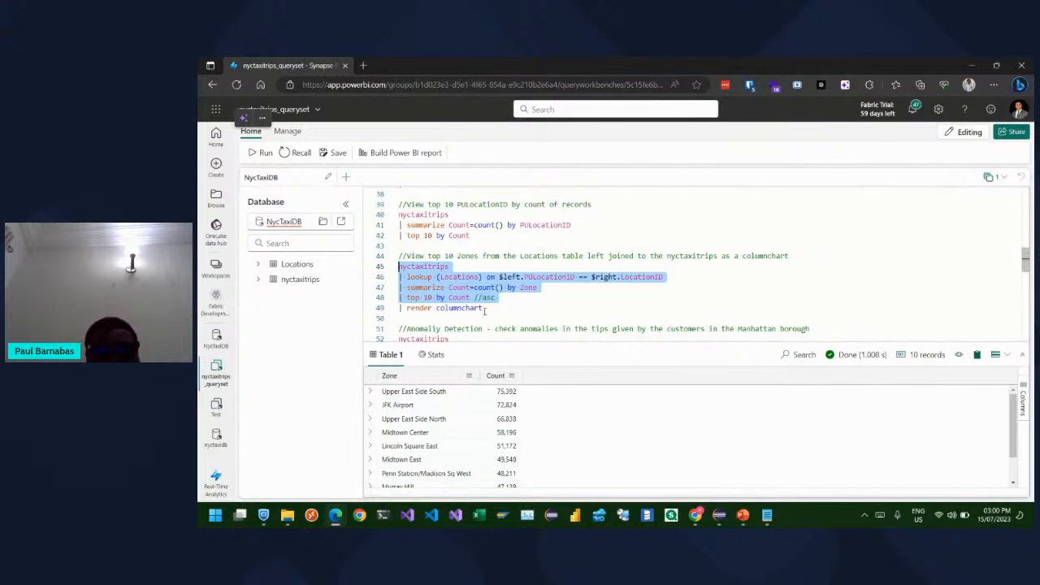
left_click_drag(486, 311, 399, 266)
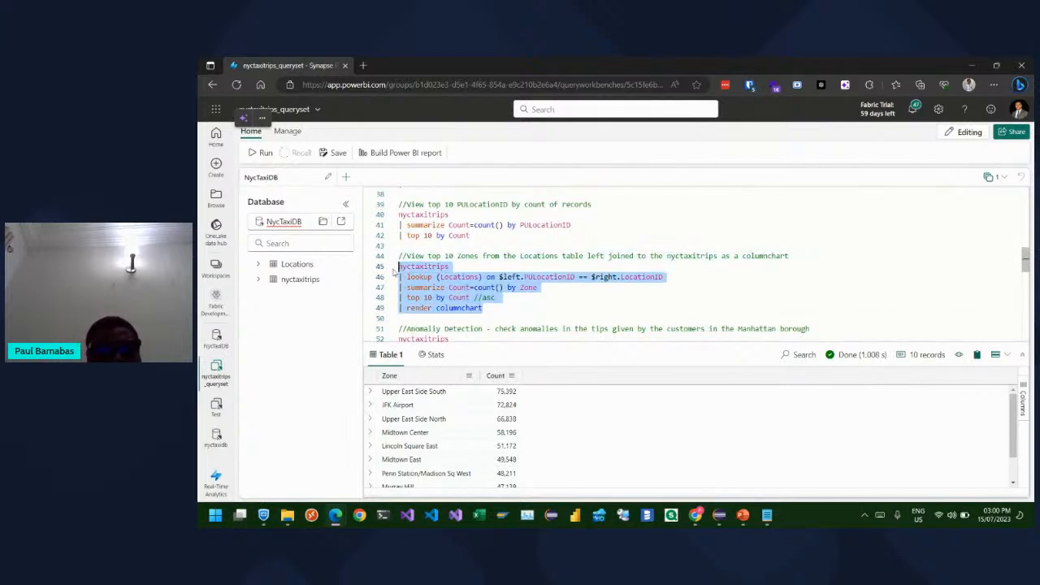
left_click(263, 153)
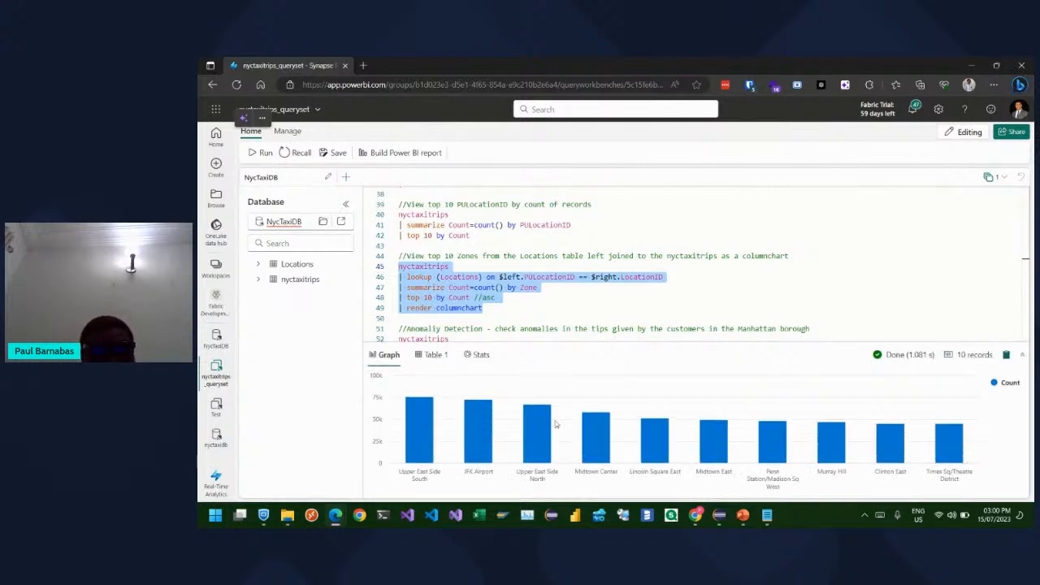
Run the anomaly detection query on customer tips in the Manhattan borough, rendered as an anomaly chart
scroll(569, 295, "down", 1)
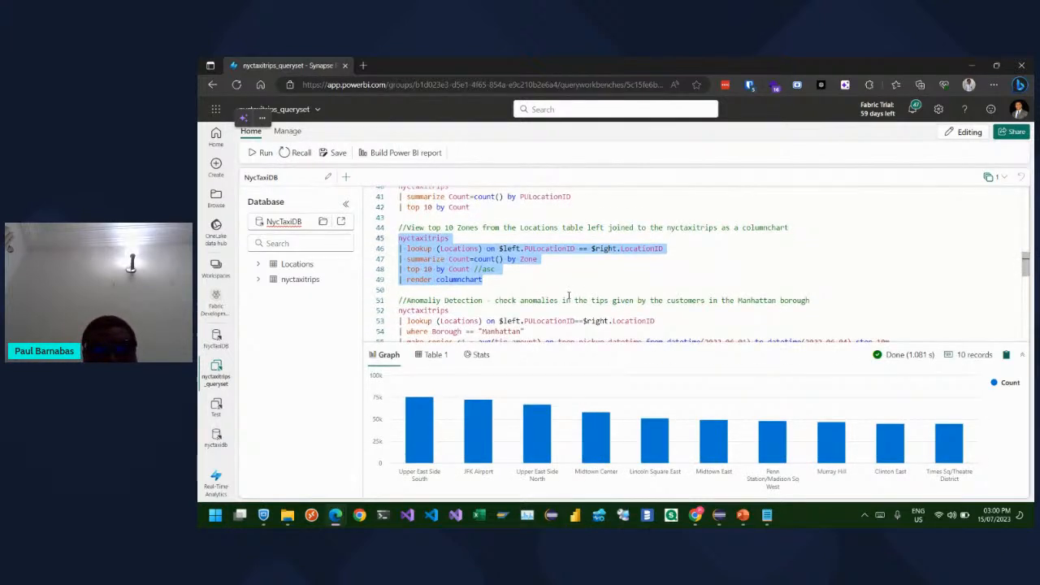
scroll(568, 296, "down", 2)
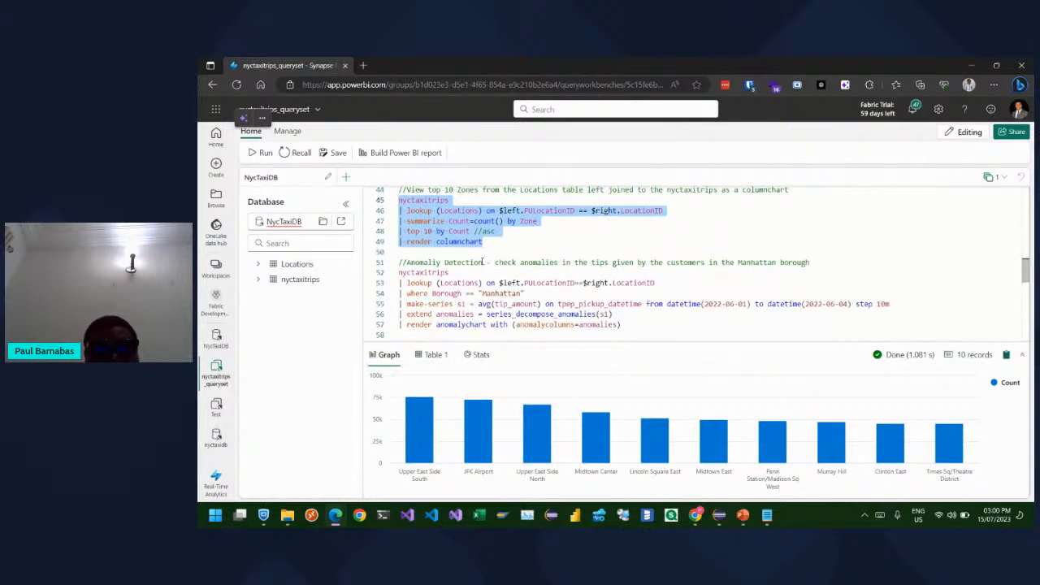
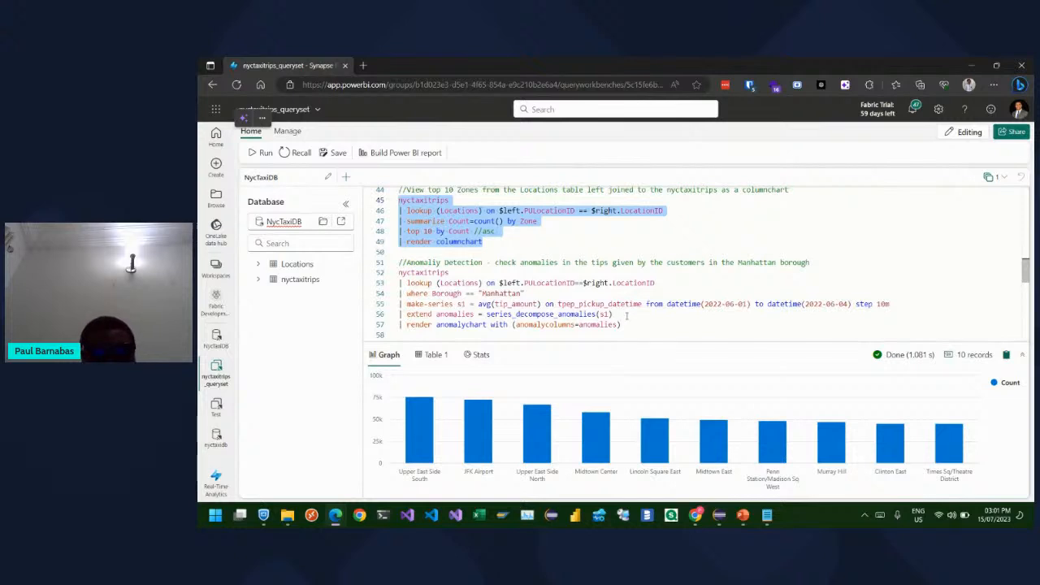
left_click_drag(630, 325, 389, 278)
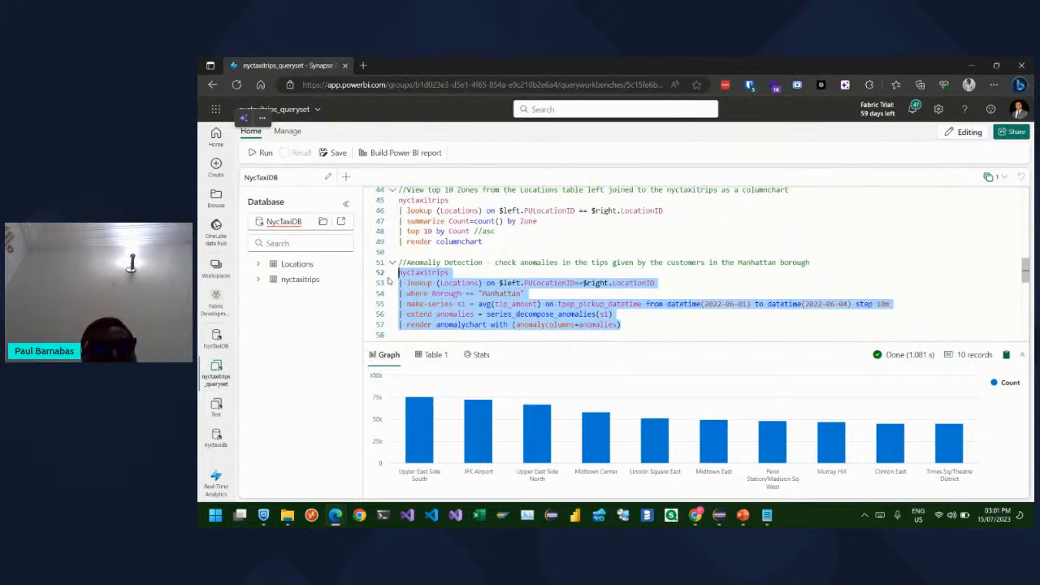
left_click(255, 153)
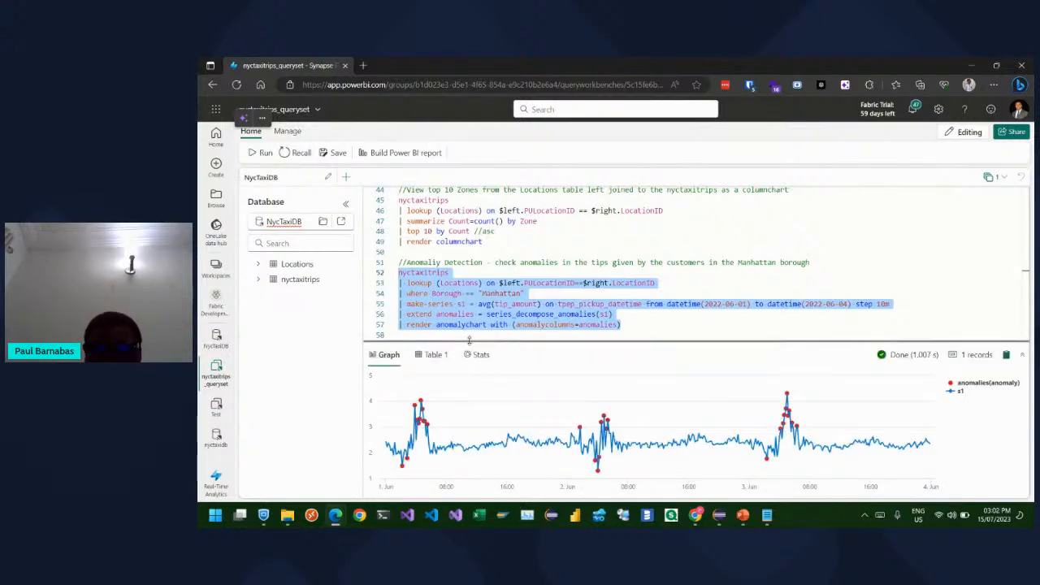
Inspect an anomaly point on the tips chart, and hide and restore the anomalies series
mouse_move(603, 366)
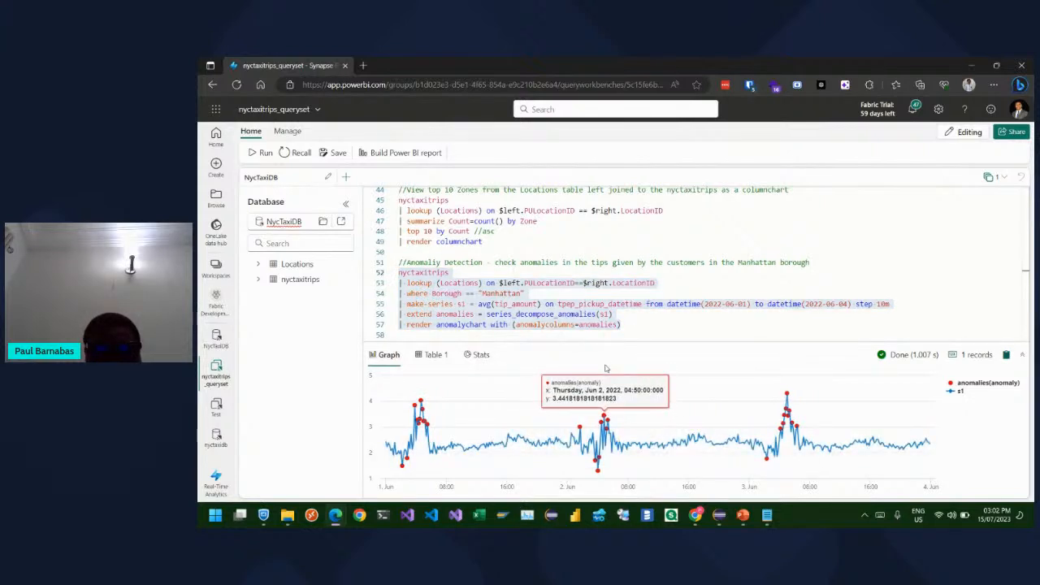
left_click(952, 386)
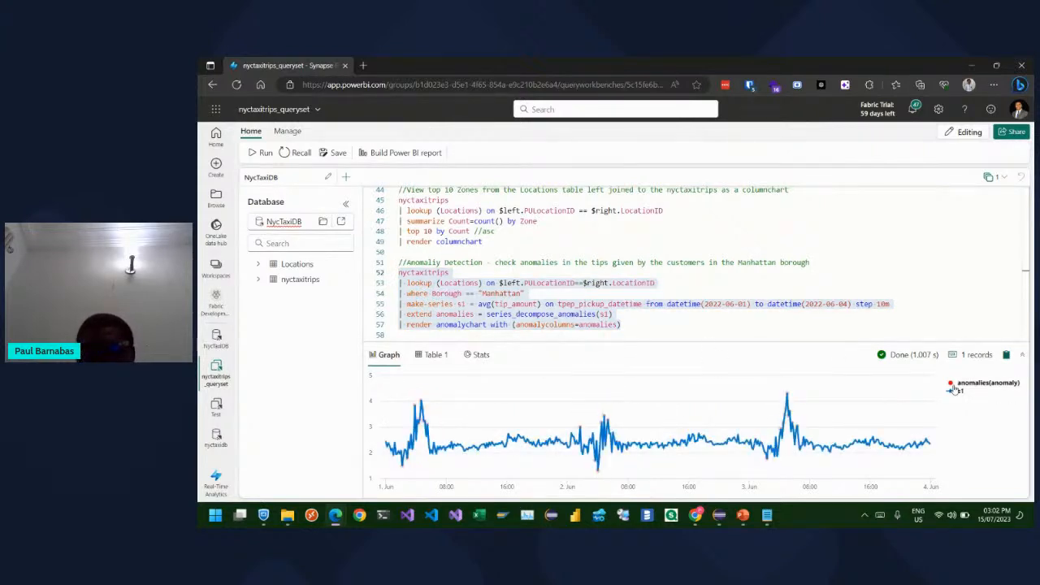
left_click(953, 387)
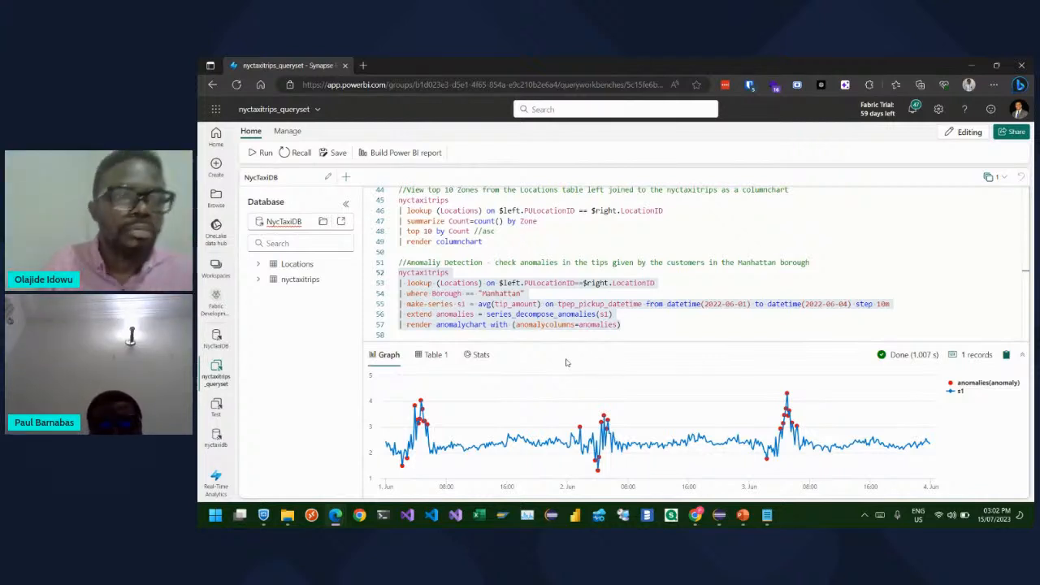
Run the predictive analytics query that forecasts the taxis needed per hour in Manhattan as a time chart
scroll(584, 303, "down", 2)
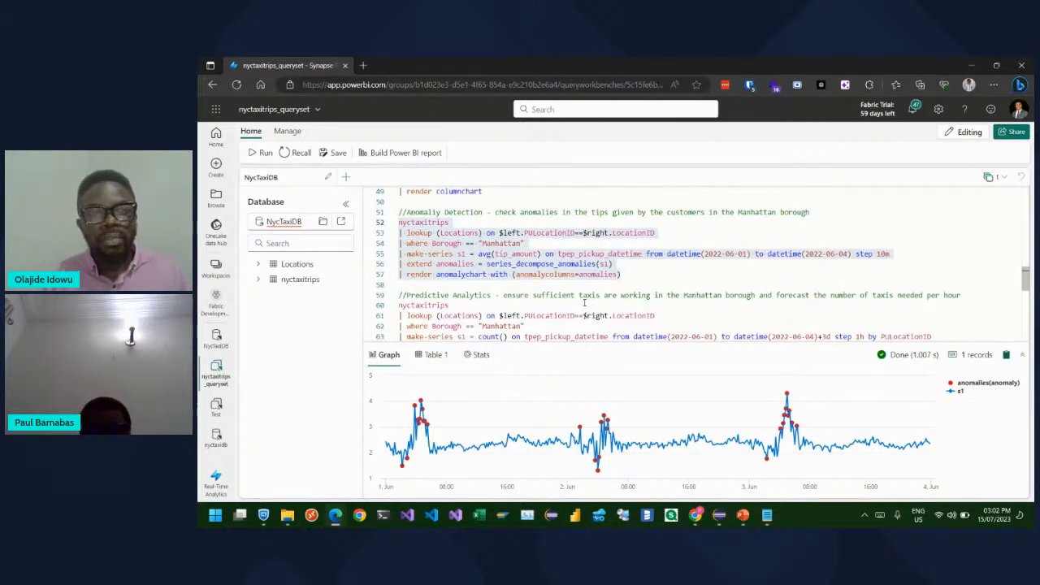
scroll(583, 303, "down", 3)
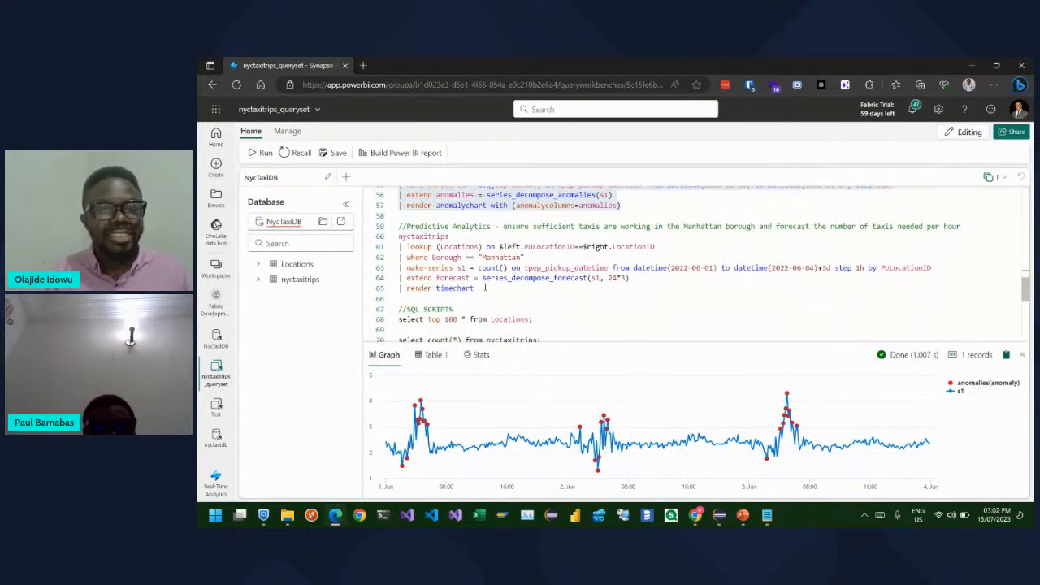
left_click_drag(485, 287, 393, 237)
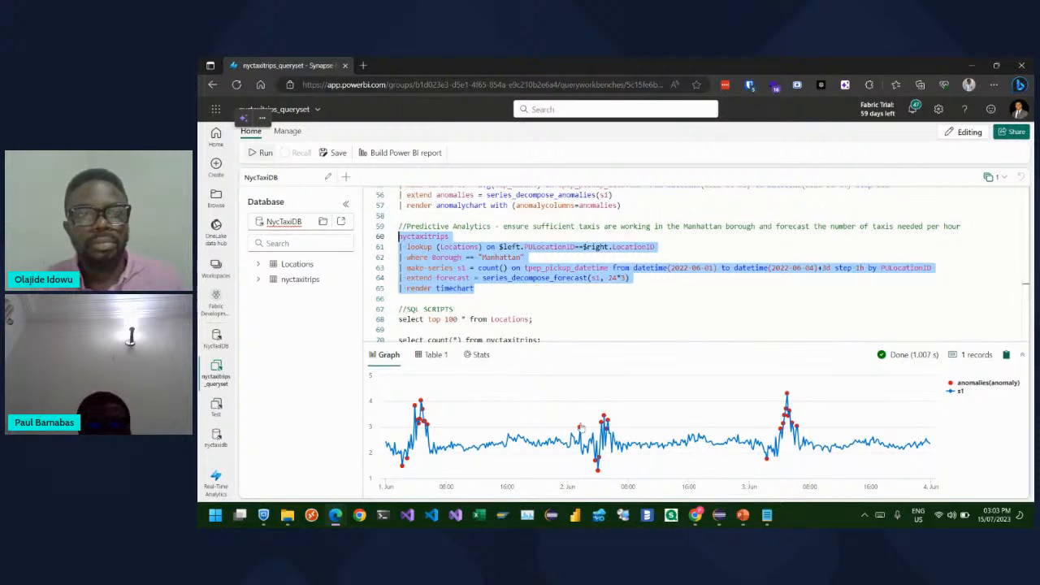
key("shift+Return")
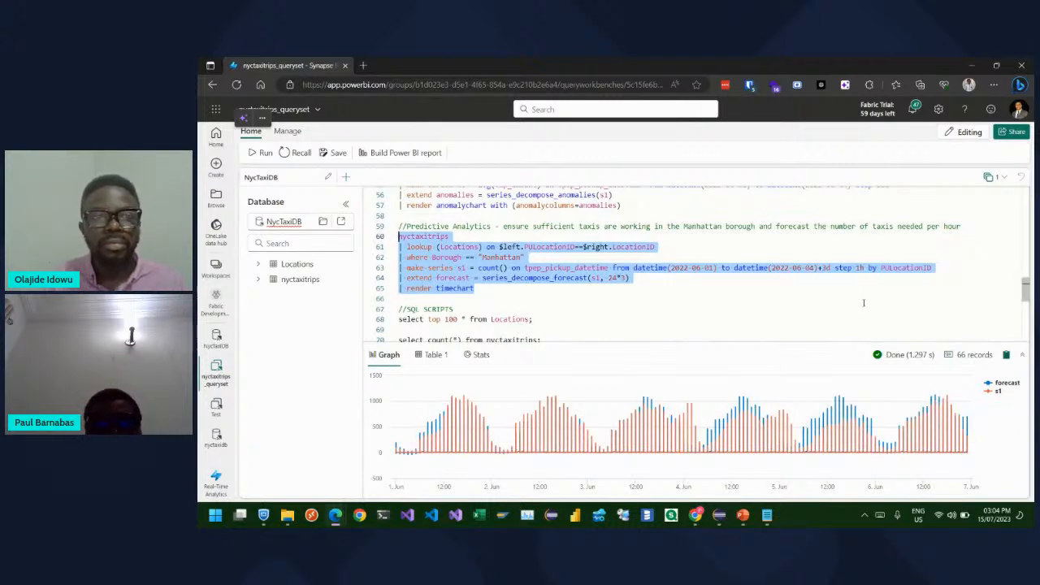
Look over the SQL scripts and the Power BI report query at the end of the queryset
scroll(864, 303, "down", 2)
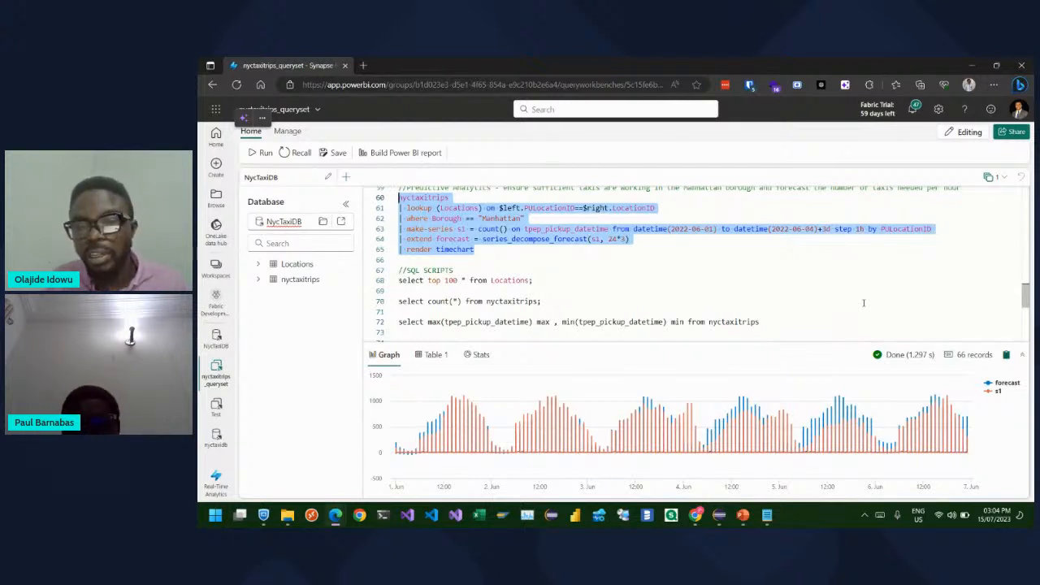
scroll(864, 303, "down", 2)
scroll(864, 303, "down", 2)
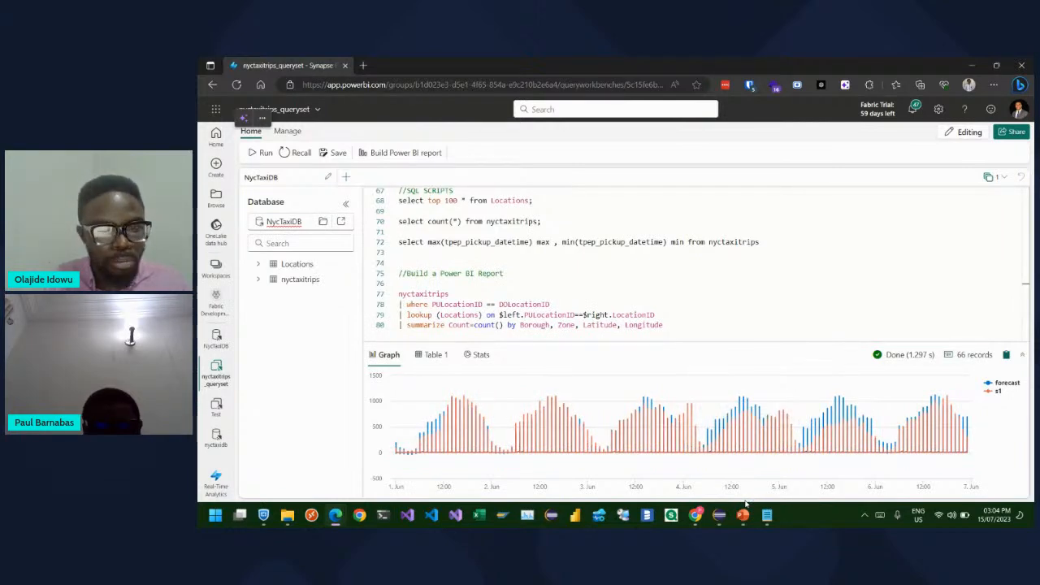
Switch to the StreamYard broadcast studio and stop sharing the screen
mouse_move(336, 517)
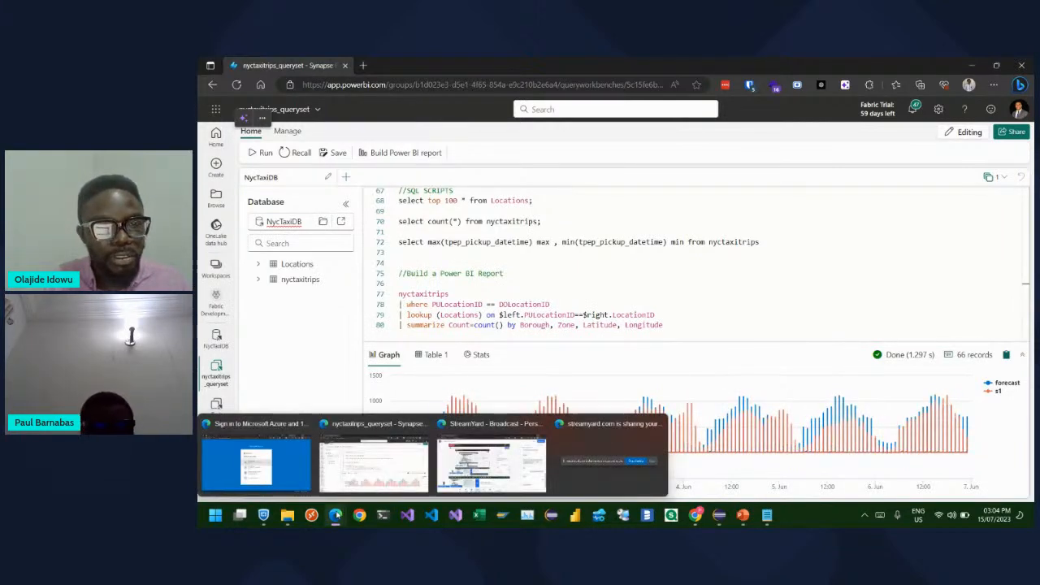
left_click(479, 458)
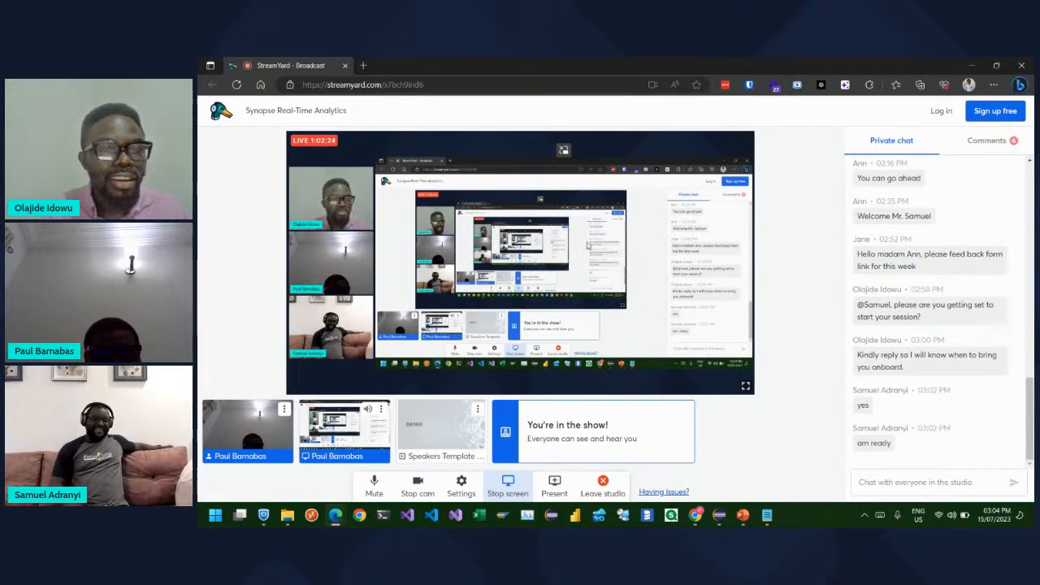
left_click(508, 487)
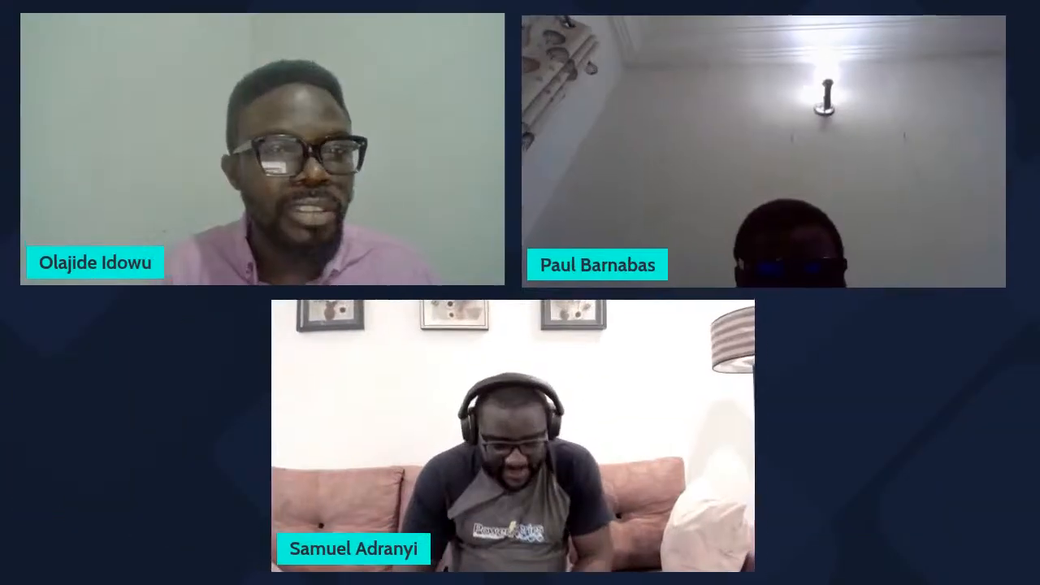